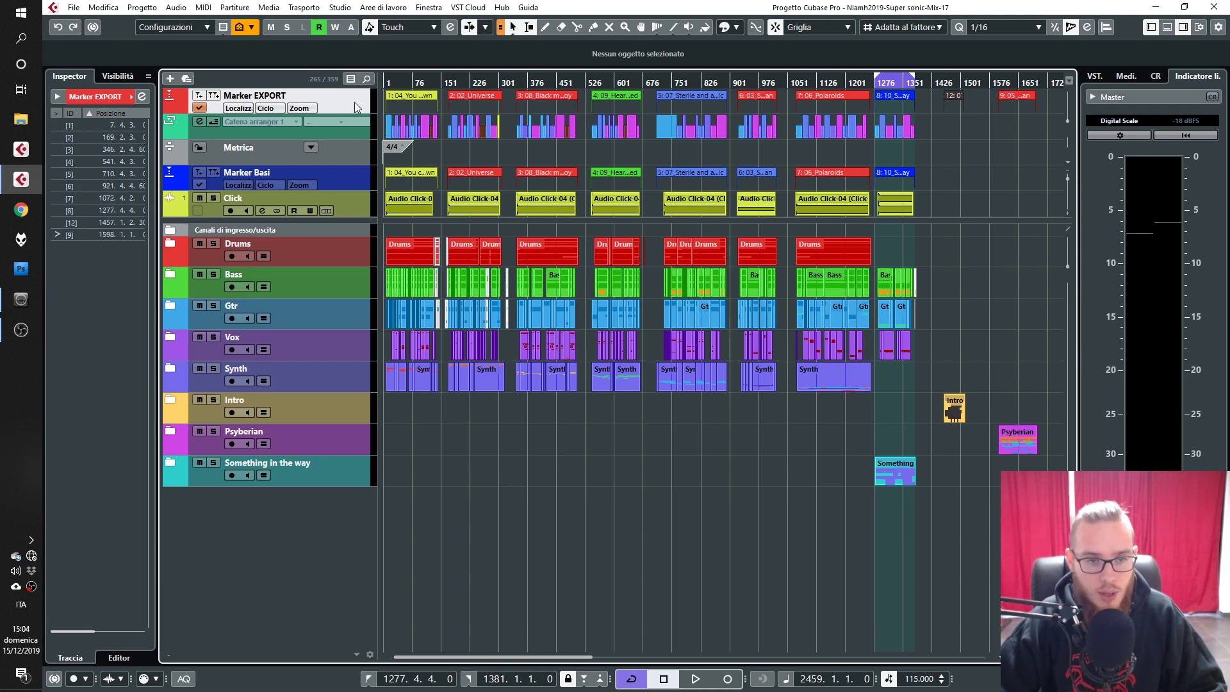
Merge and re-split the track list, and enlarge its upper section to show the Click track's controls in full.
{"action": "left_click", "coordinate": [1066, 232]}
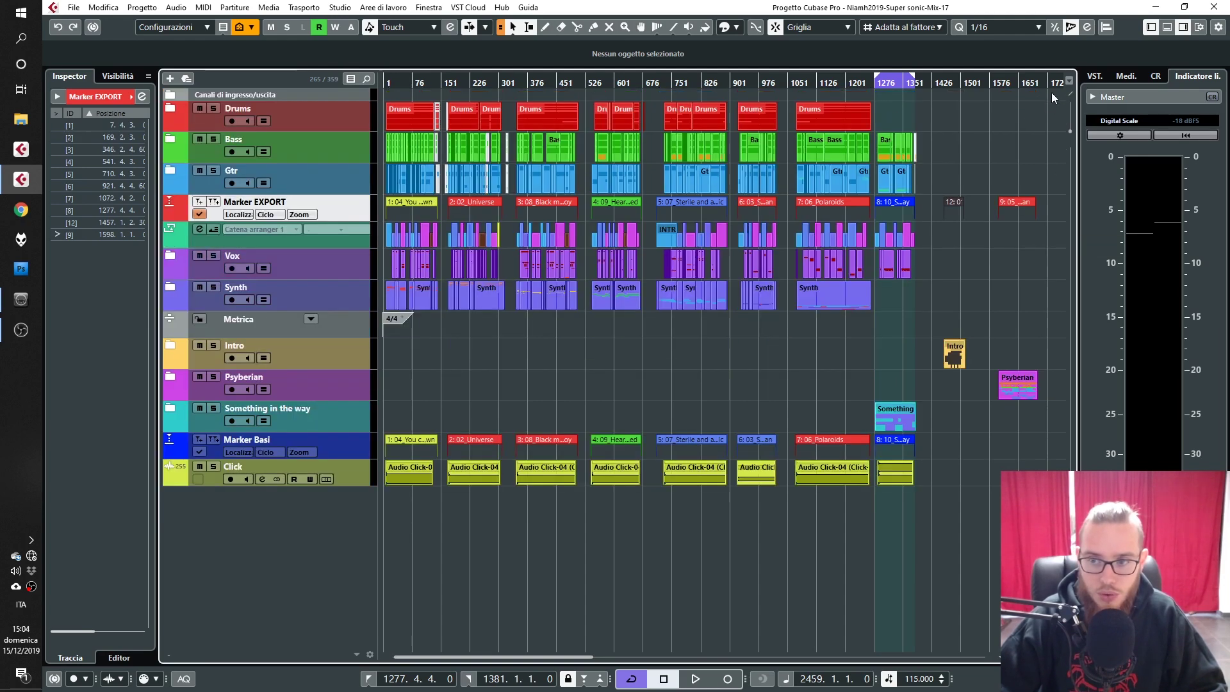
{"action": "left_click", "coordinate": [1070, 95]}
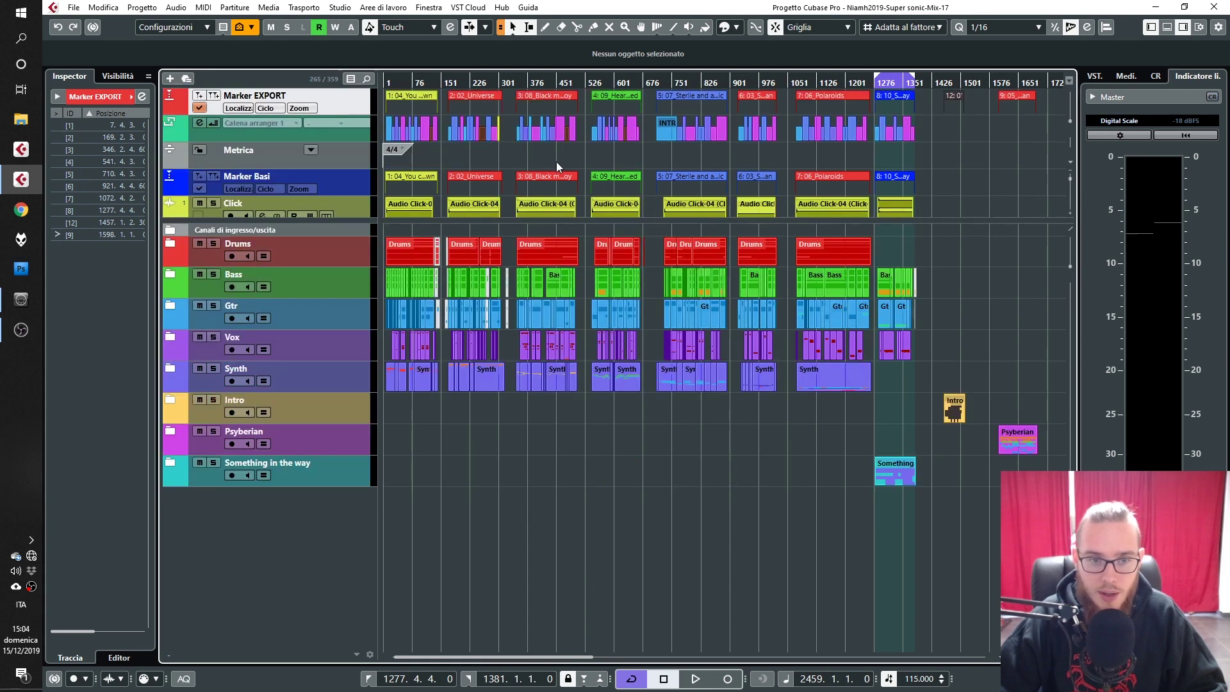
{"action": "left_click_drag", "start_coordinate": [363, 220], "coordinate": [363, 238]}
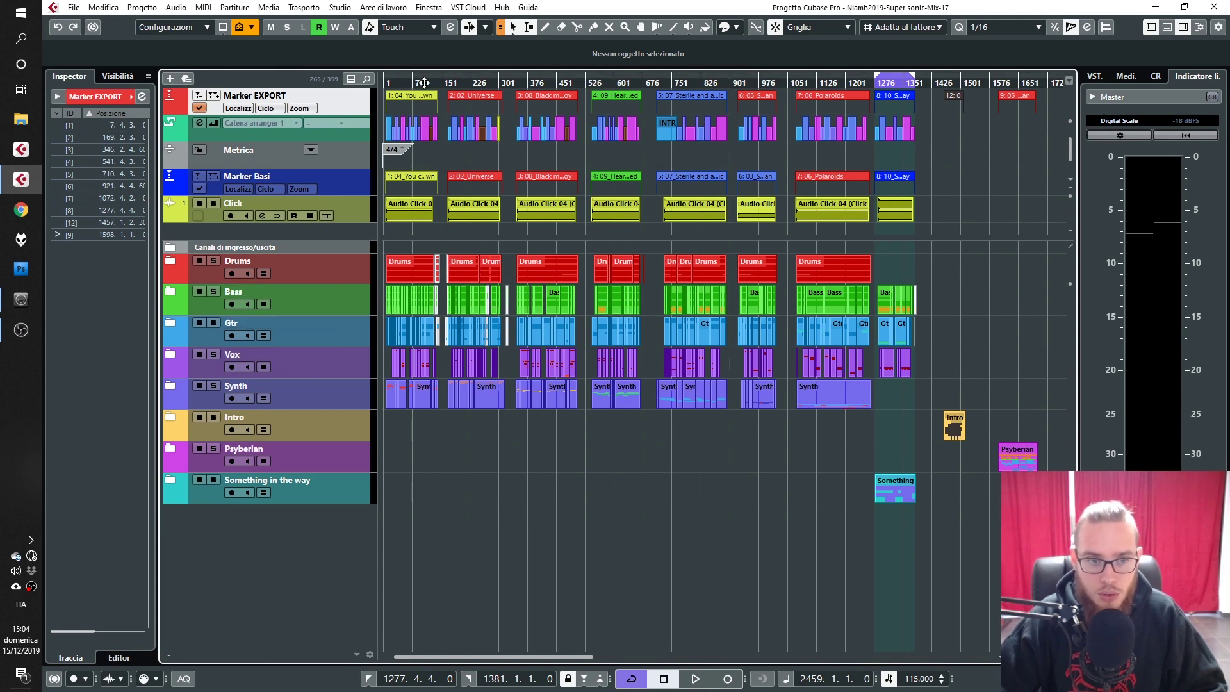
View the audio mixdown export settings with the list of song cycle markers, and close them without exporting.
{"action": "left_click_drag", "start_coordinate": [423, 83], "coordinate": [353, 103]}
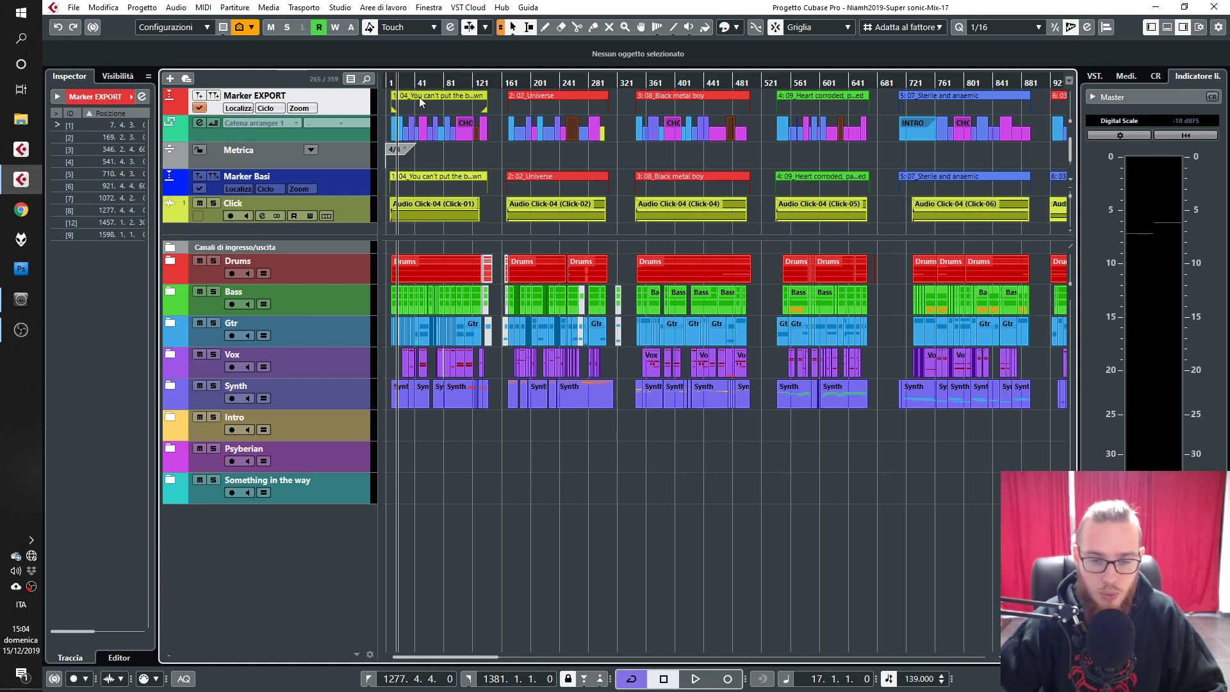
{"action": "key", "text": "ctrl+shift+e"}
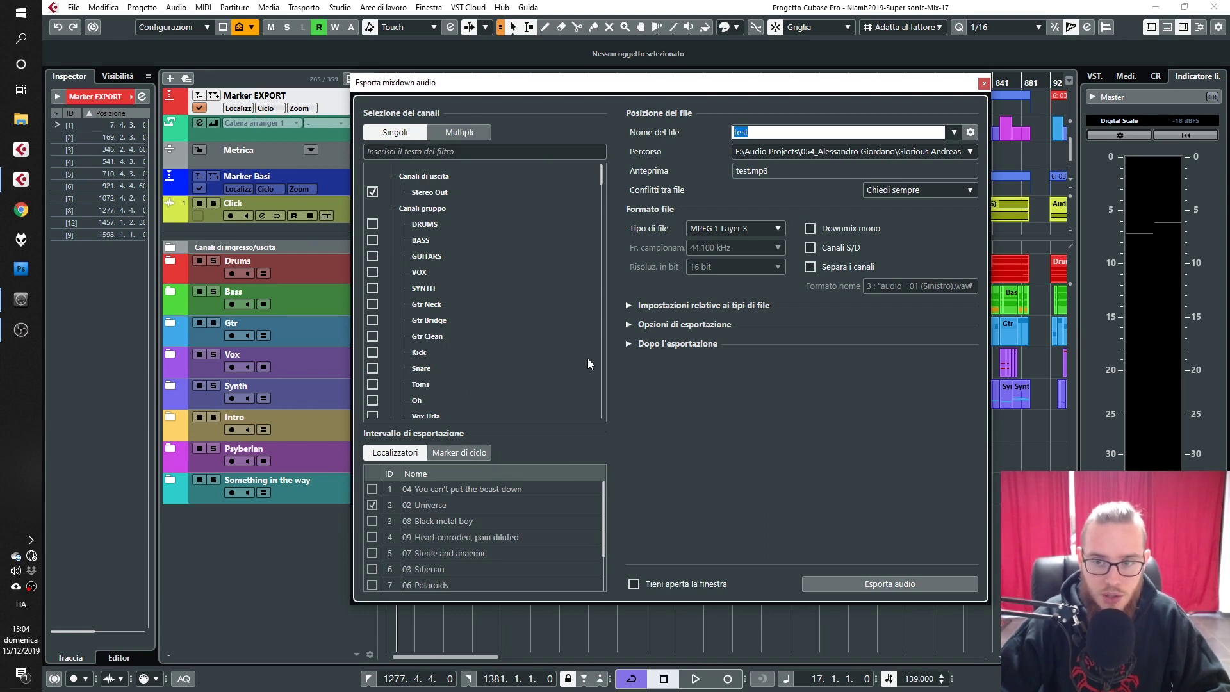
{"action": "left_click", "coordinate": [983, 83]}
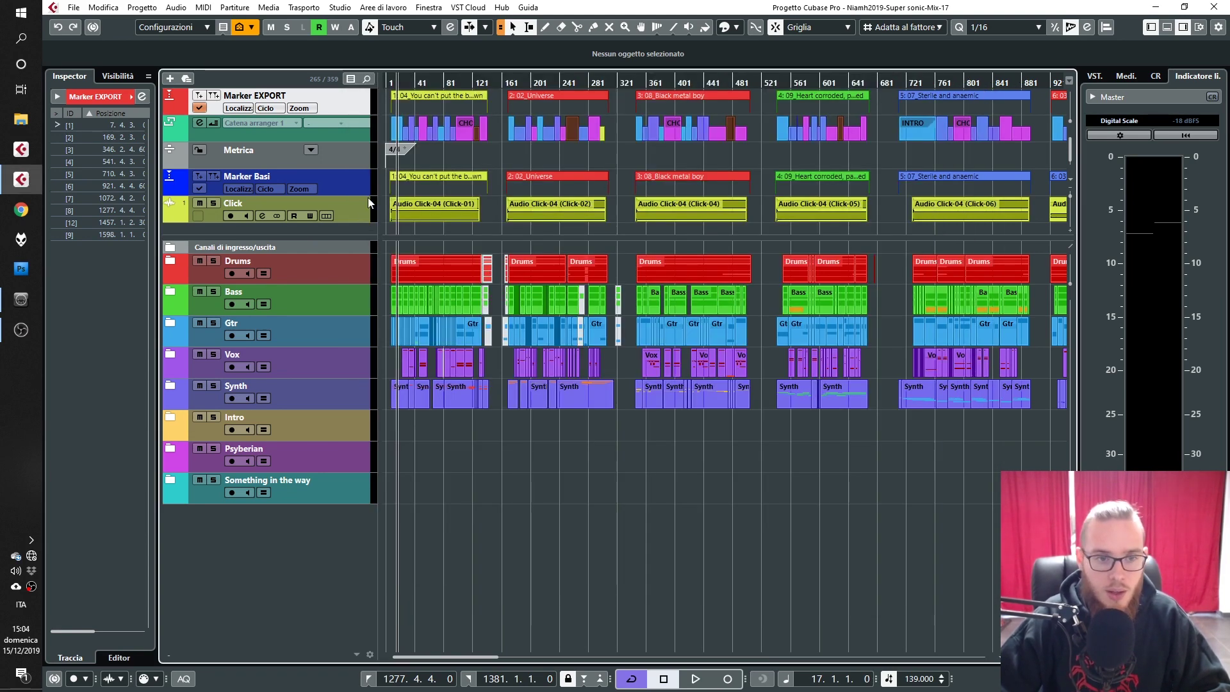
Select the arranger track and examine the first song's sections from INTRO and VERSE through CHORUS along the timeline.
{"action": "left_click", "coordinate": [337, 128]}
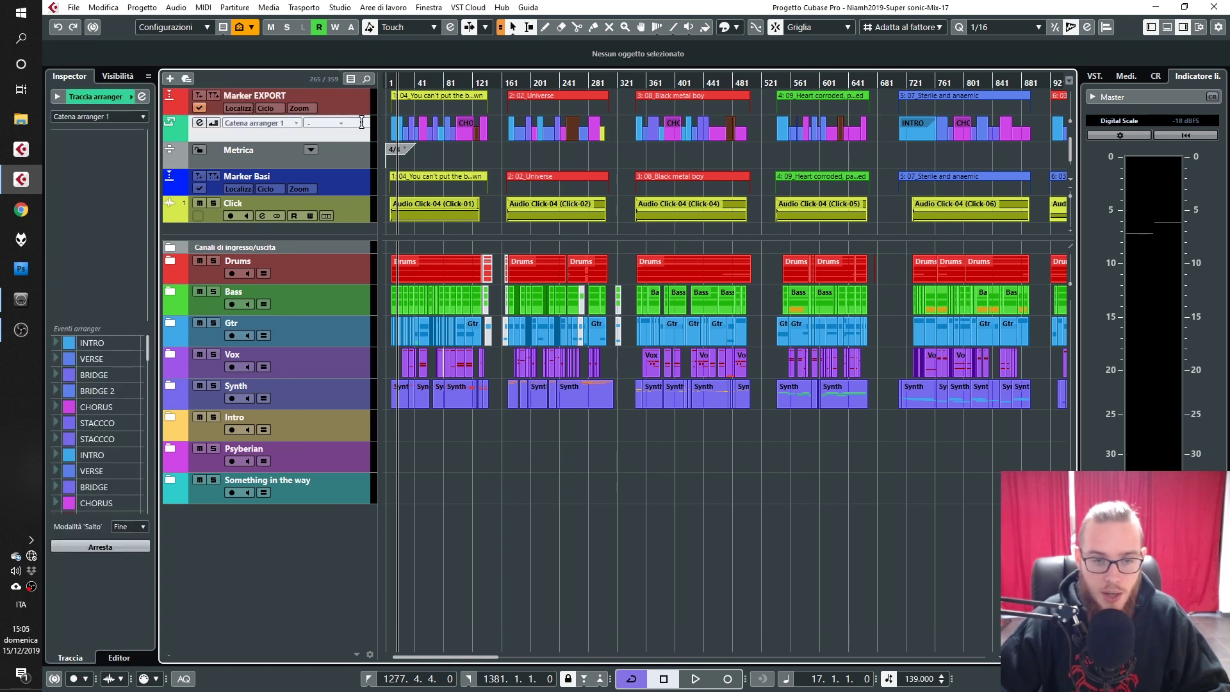
{"action": "left_click_drag", "start_coordinate": [422, 82], "coordinate": [402, 114]}
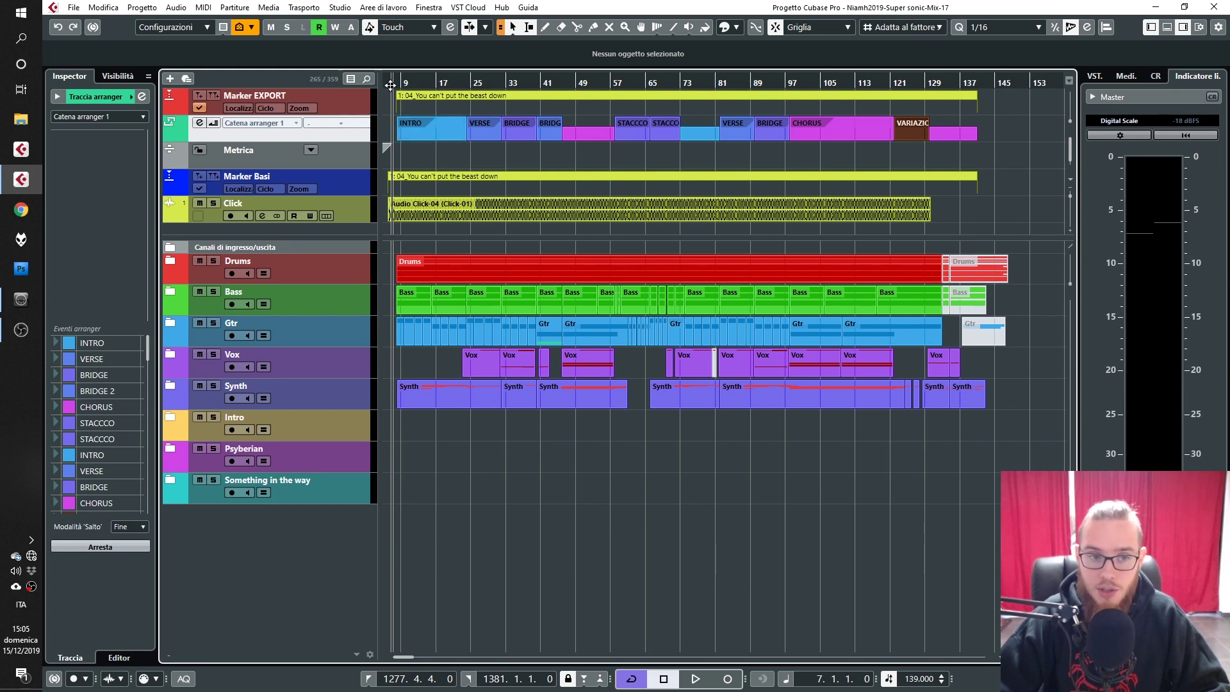
{"action": "left_click_drag", "start_coordinate": [443, 79], "coordinate": [444, 90]}
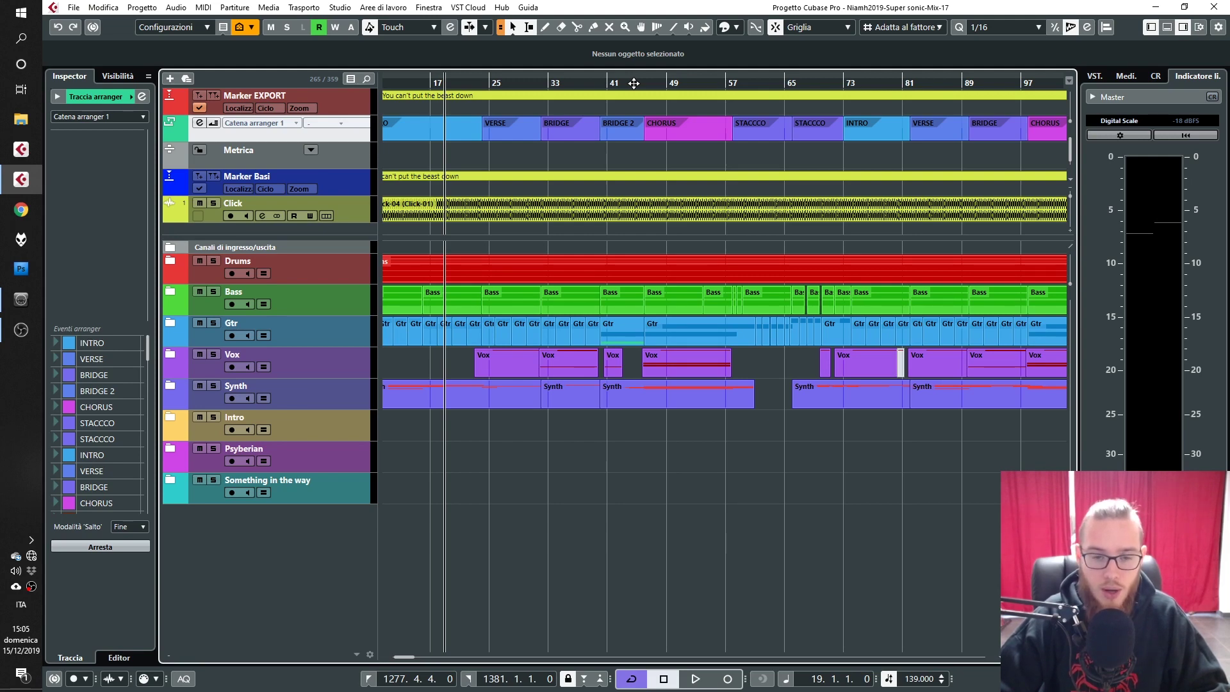
{"action": "left_click_drag", "start_coordinate": [634, 83], "coordinate": [645, 70]}
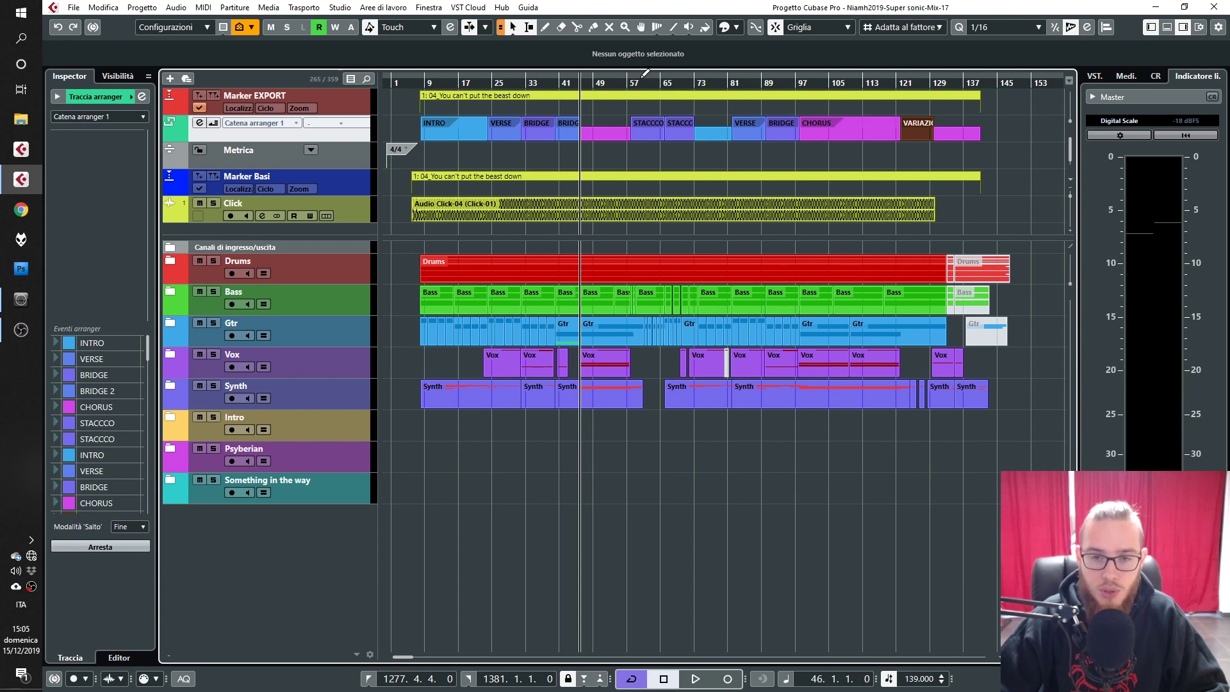
{"action": "left_click_drag", "start_coordinate": [627, 86], "coordinate": [509, 111]}
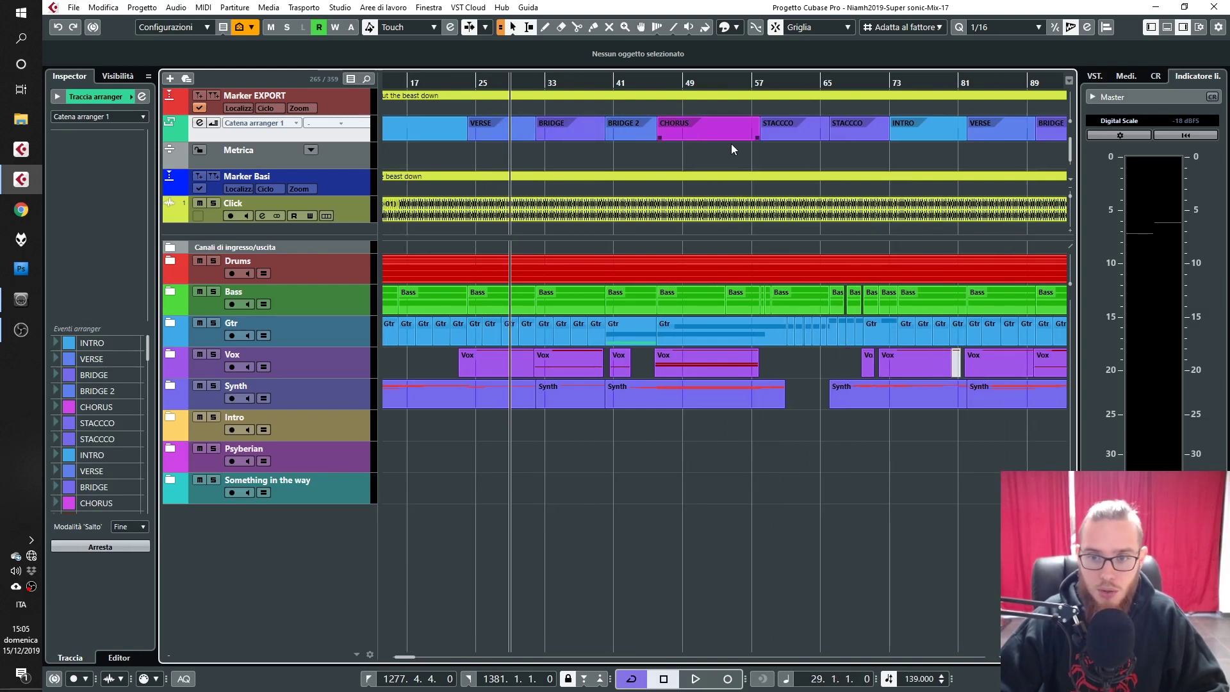
{"action": "left_click", "coordinate": [856, 82]}
{"action": "left_click_drag", "start_coordinate": [856, 82], "coordinate": [897, 75]}
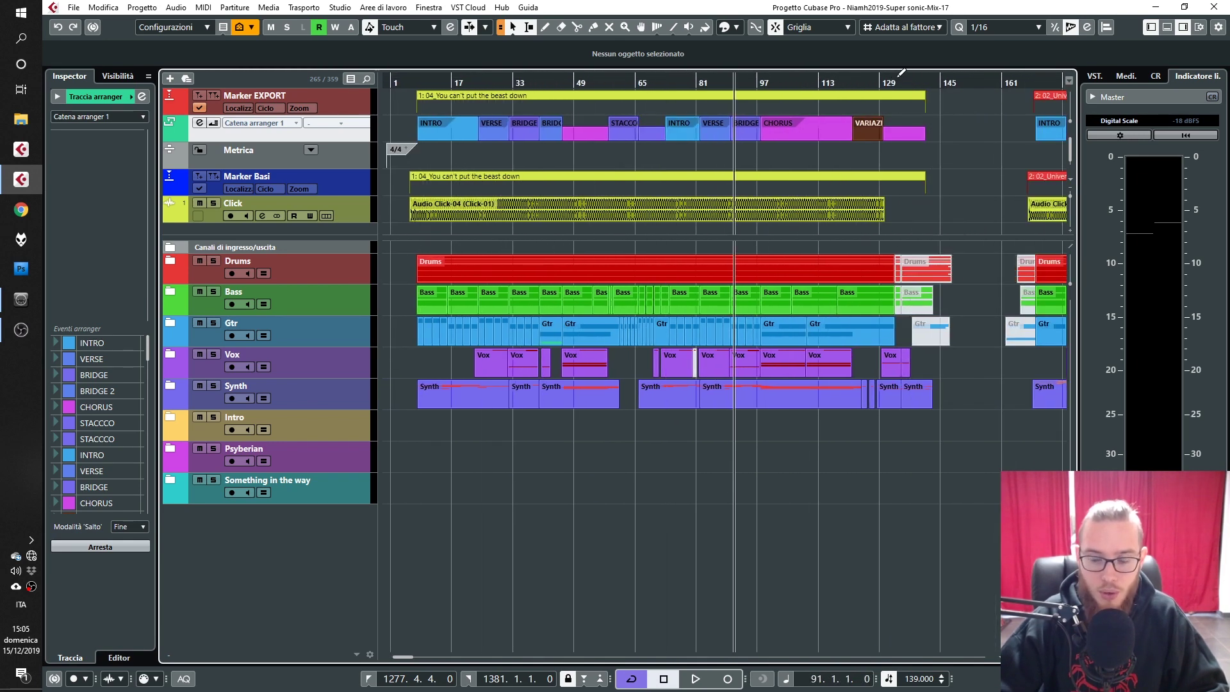
Inspect the Metrica and Marker Basi tracks, comparing where the first song's base marker, click and export marker start.
{"action": "left_click", "coordinate": [343, 155]}
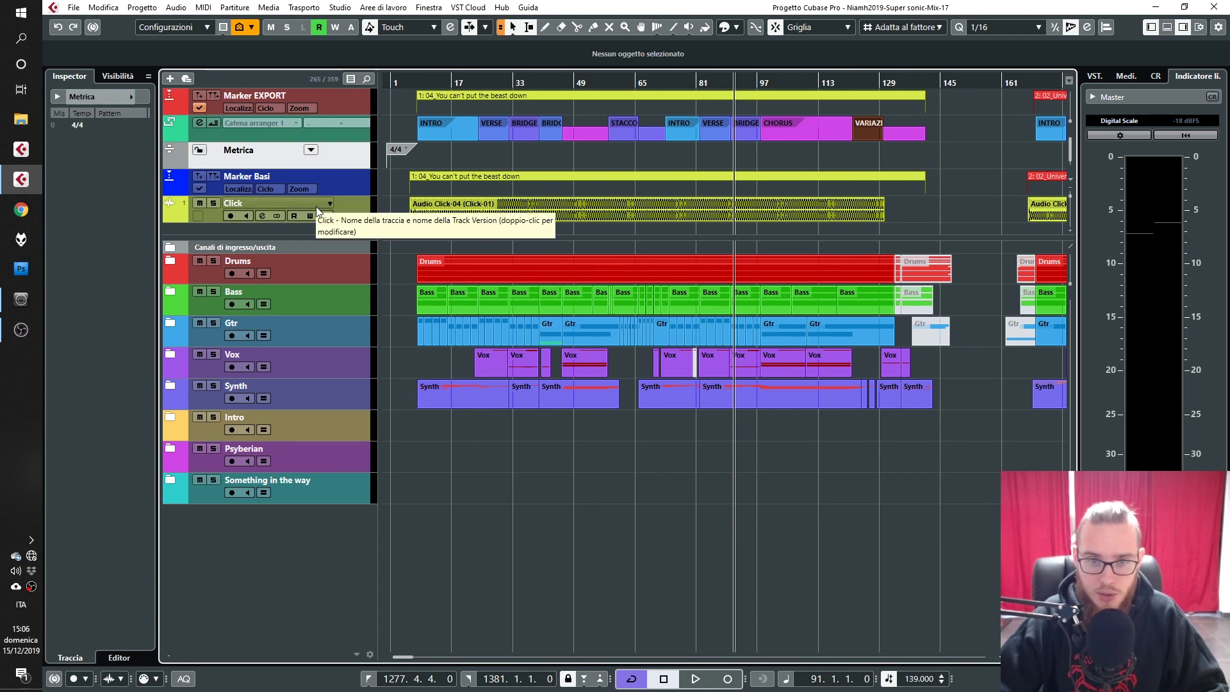
{"action": "left_click", "coordinate": [352, 189]}
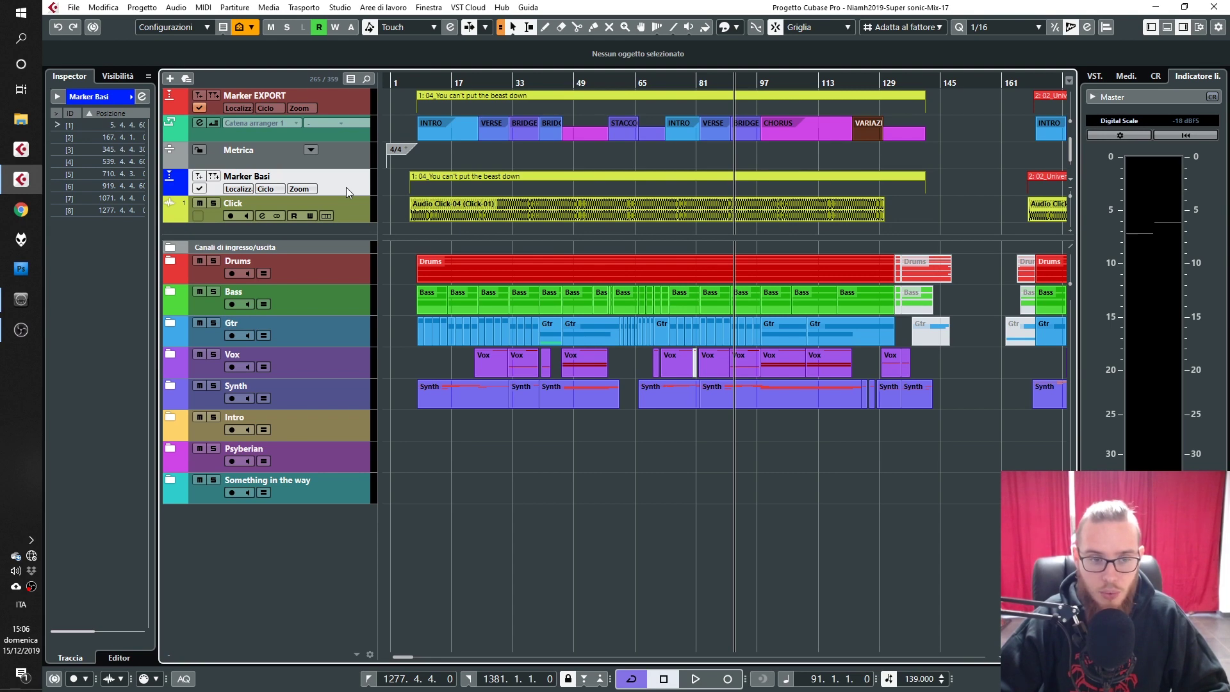
{"action": "left_click_drag", "start_coordinate": [407, 82], "coordinate": [425, 122]}
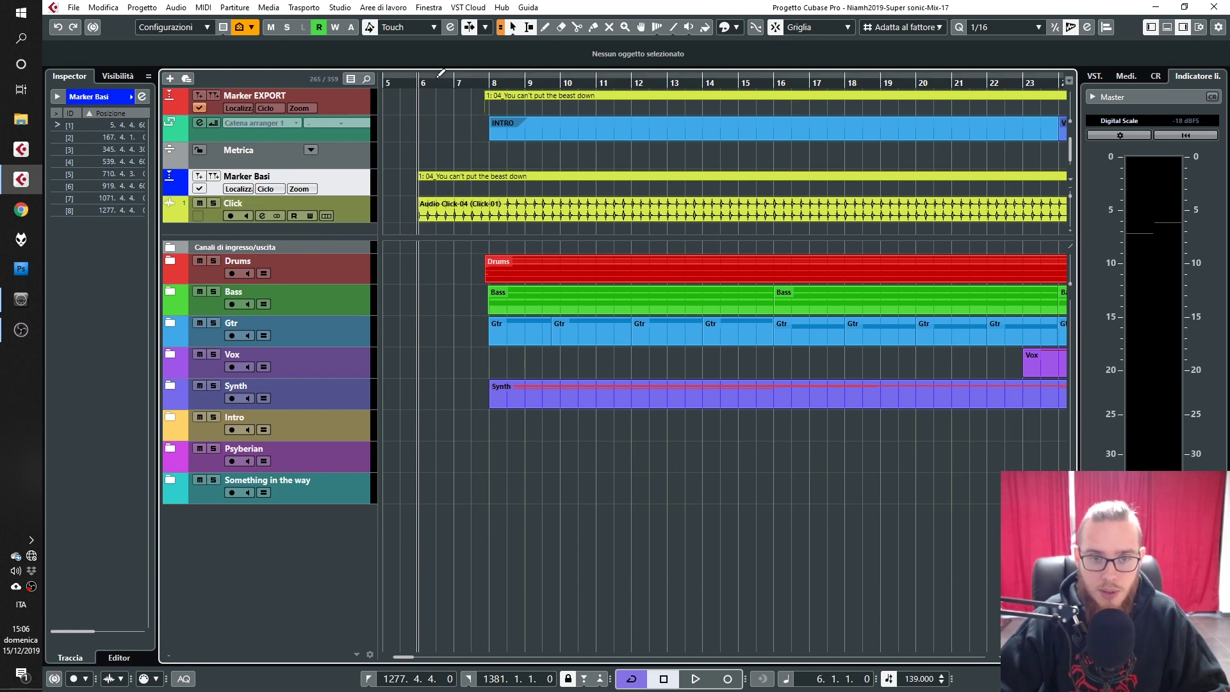
{"action": "left_click_drag", "start_coordinate": [435, 82], "coordinate": [426, 52]}
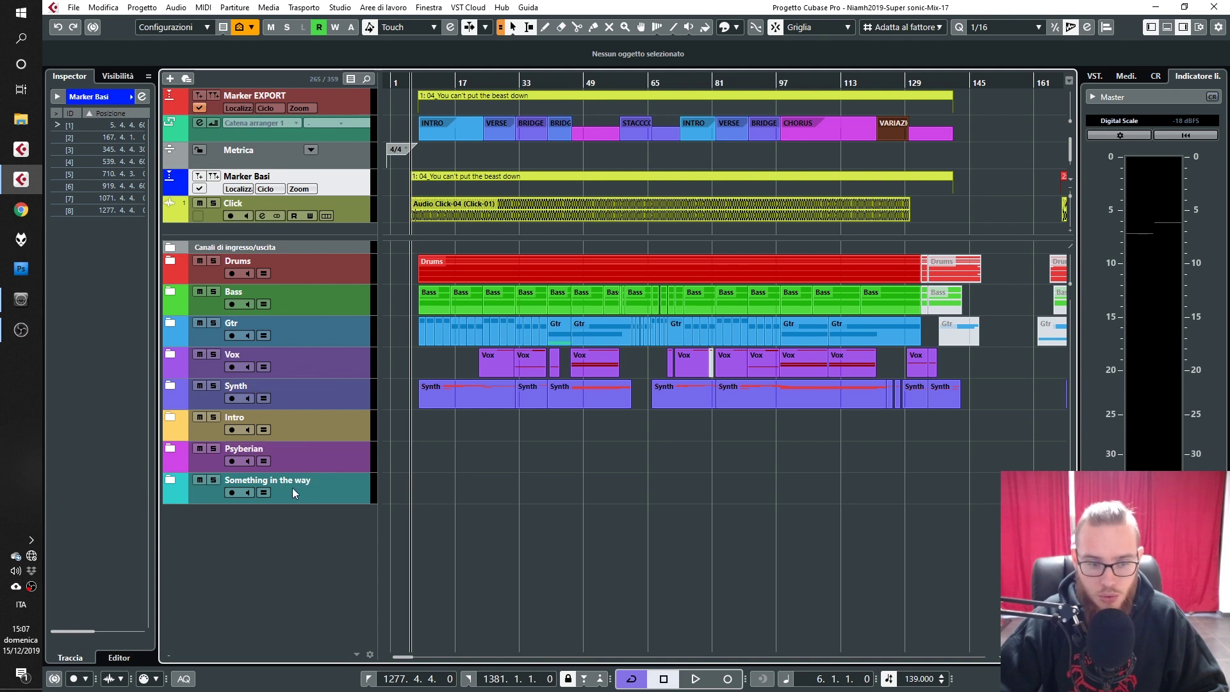
Expand the Drums folder track and look through the tracks it contains.
{"action": "left_click", "coordinate": [168, 262]}
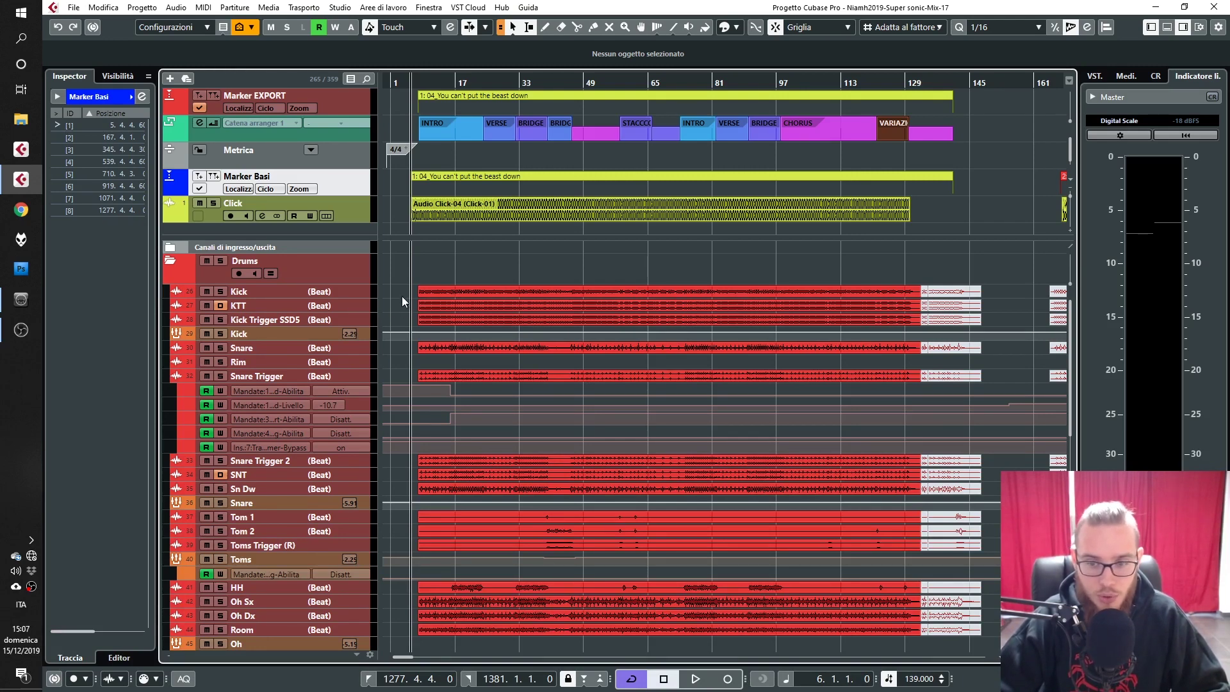
{"action": "scroll", "coordinate": [397, 299], "scroll_direction": "down", "scroll_amount": 10}
{"action": "scroll", "coordinate": [398, 299], "scroll_direction": "up", "scroll_amount": 10}
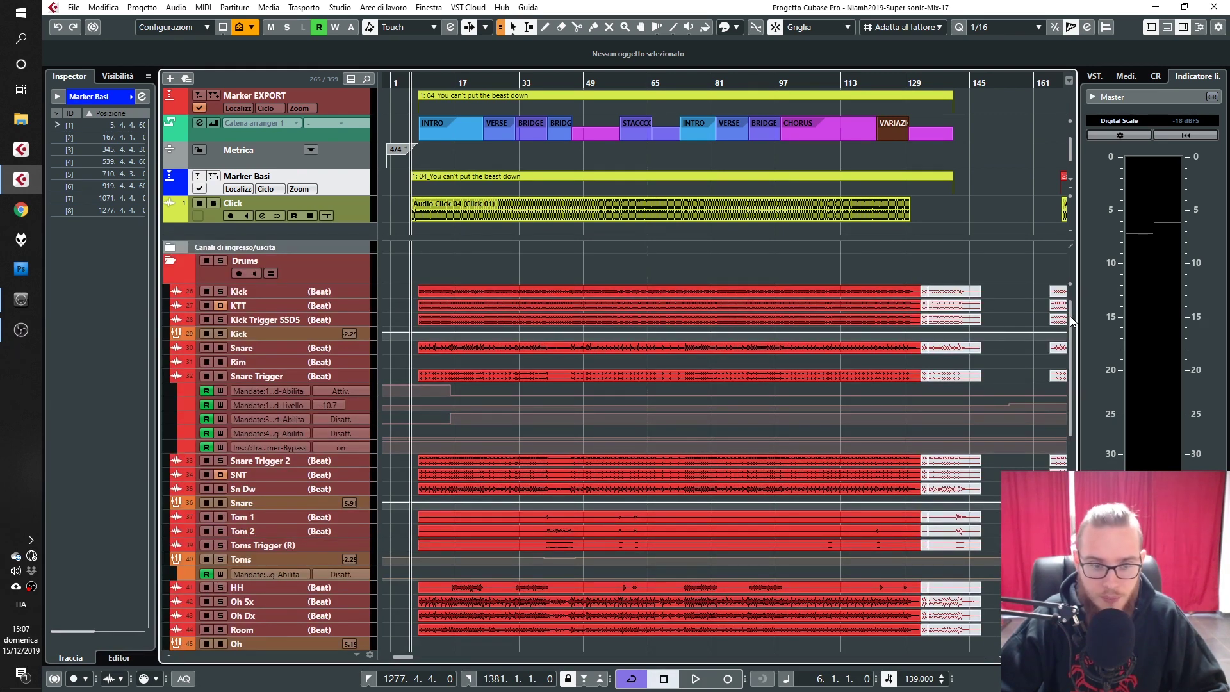
{"action": "left_click_drag", "start_coordinate": [1072, 321], "coordinate": [1072, 327]}
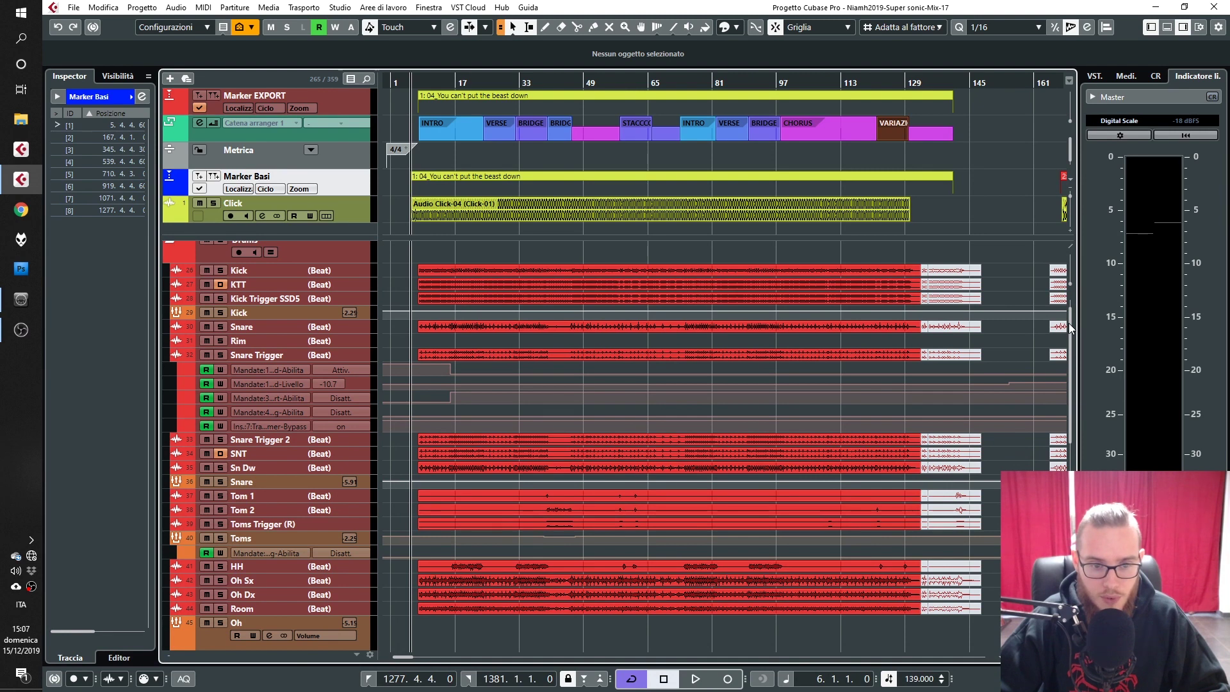
{"action": "scroll", "coordinate": [1066, 314], "scroll_direction": "up", "scroll_amount": 1}
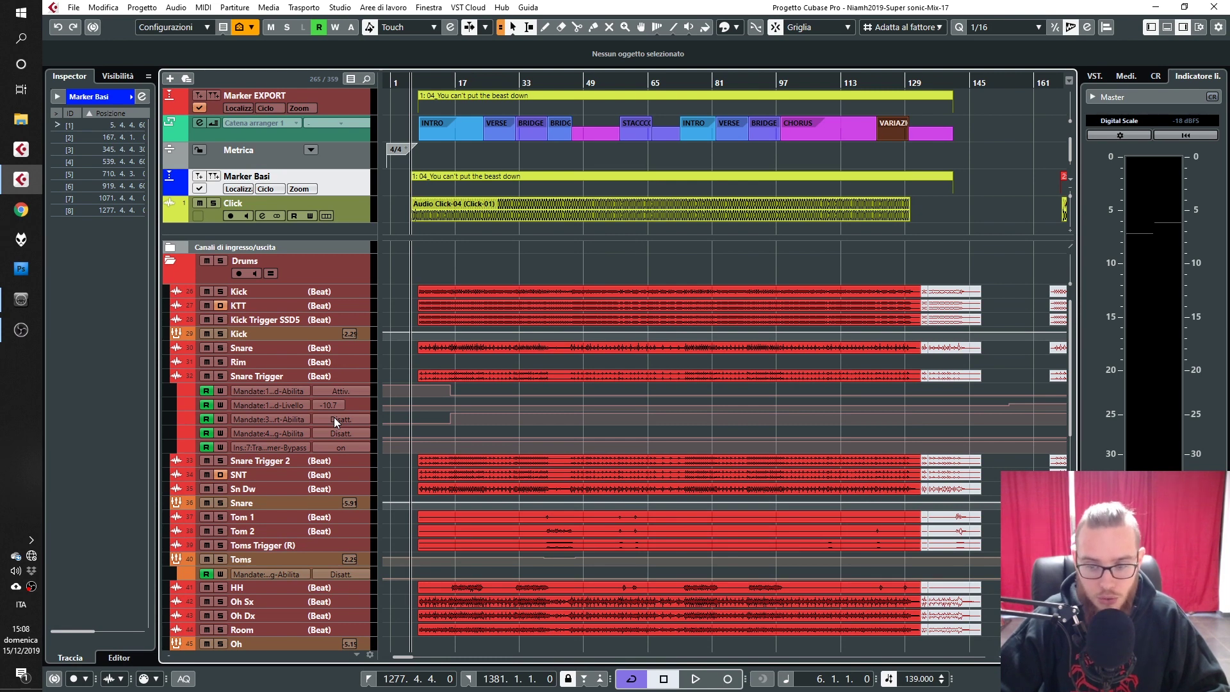
Examine how the drum tracks and their automation run across all the songs on the timeline.
{"action": "key", "text": "g"}
{"action": "key", "text": "g"}
{"action": "key", "text": "g"}
{"action": "key", "text": "g"}
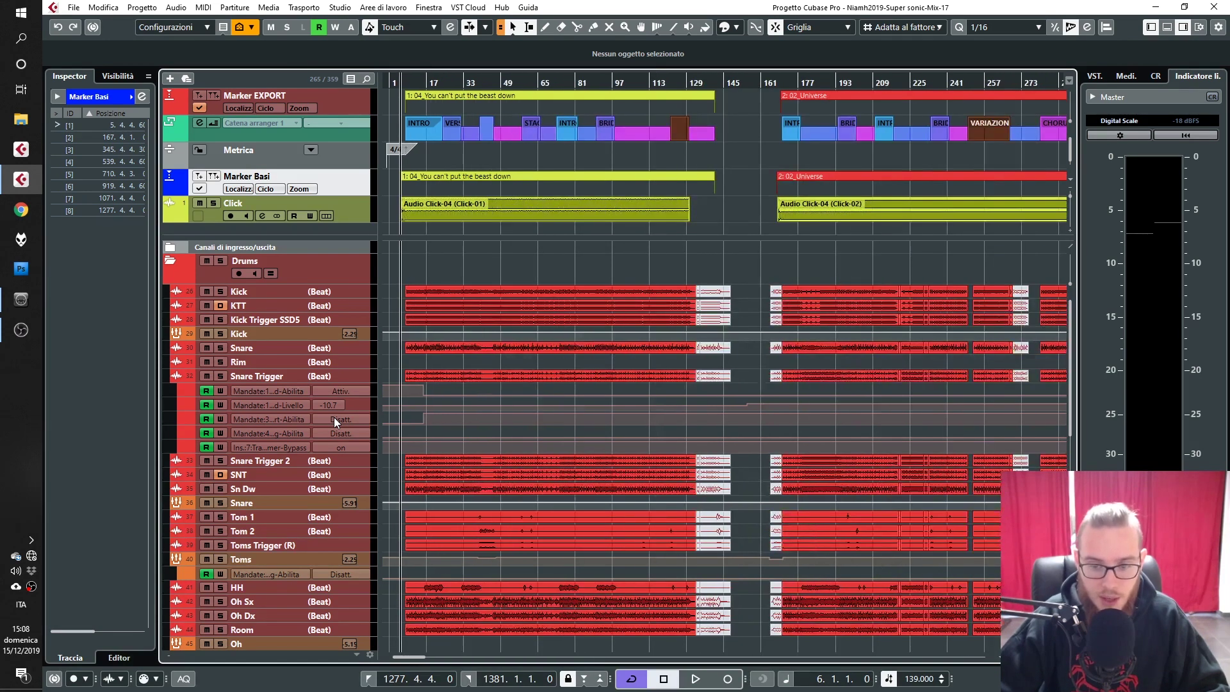
{"action": "key", "text": "g"}
{"action": "key", "text": "g"}
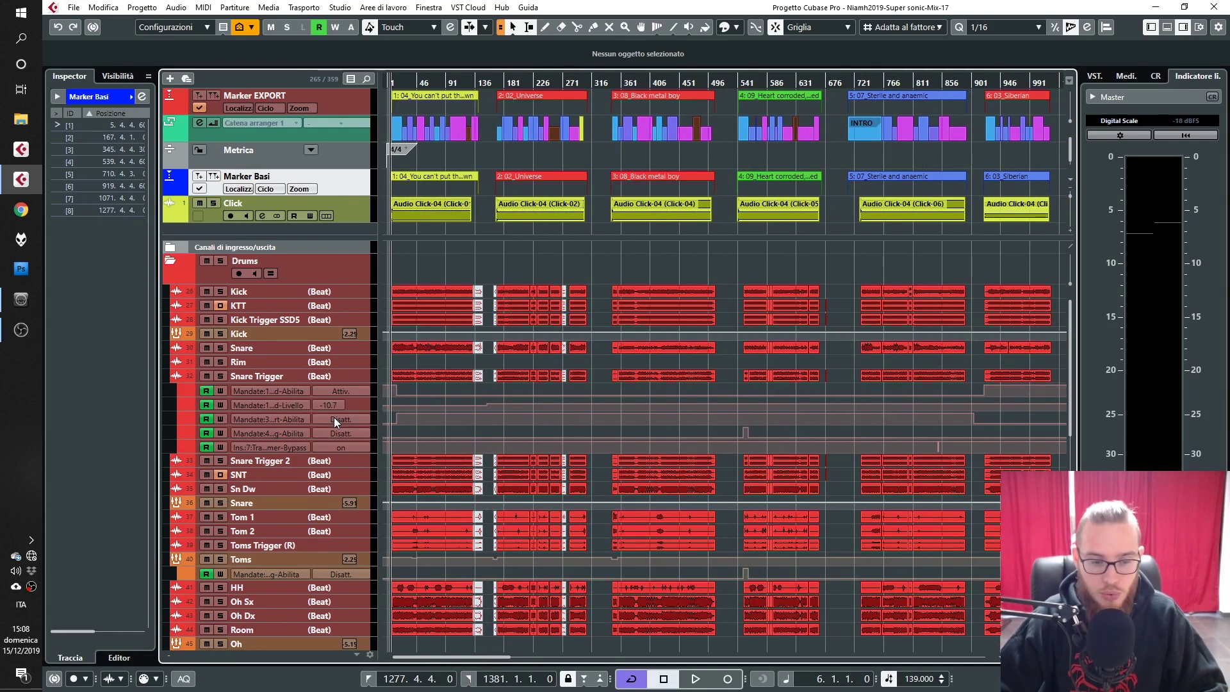
{"action": "key", "text": "g"}
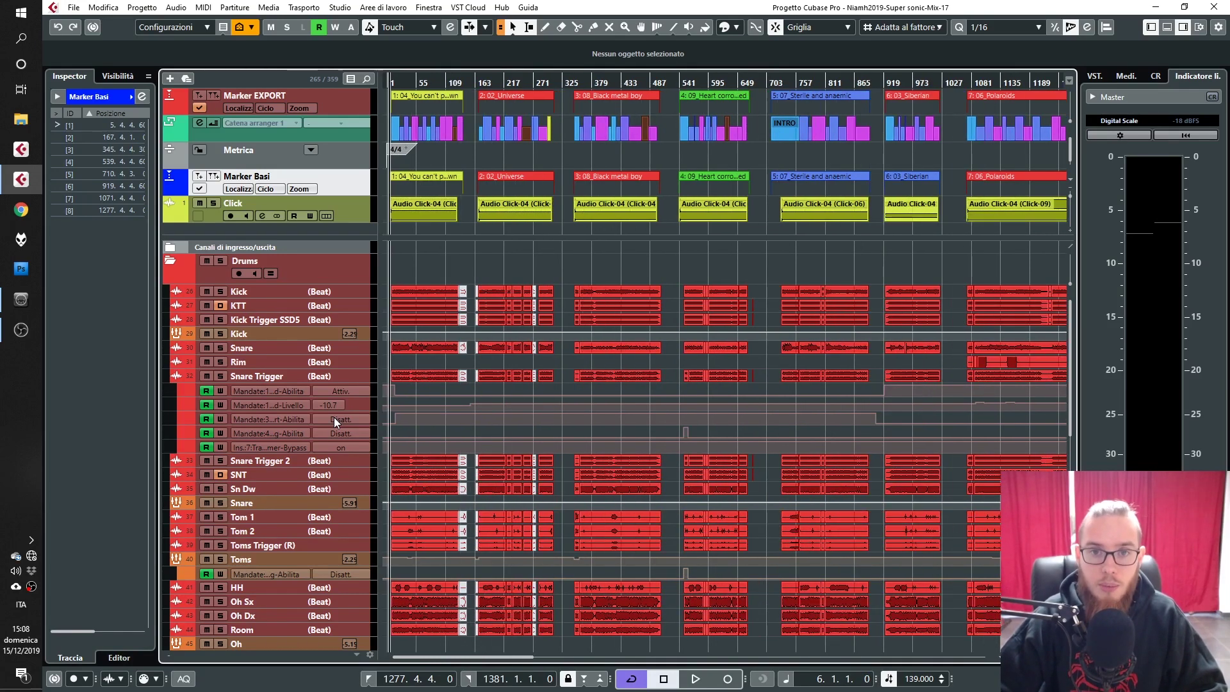
{"action": "key", "text": "g"}
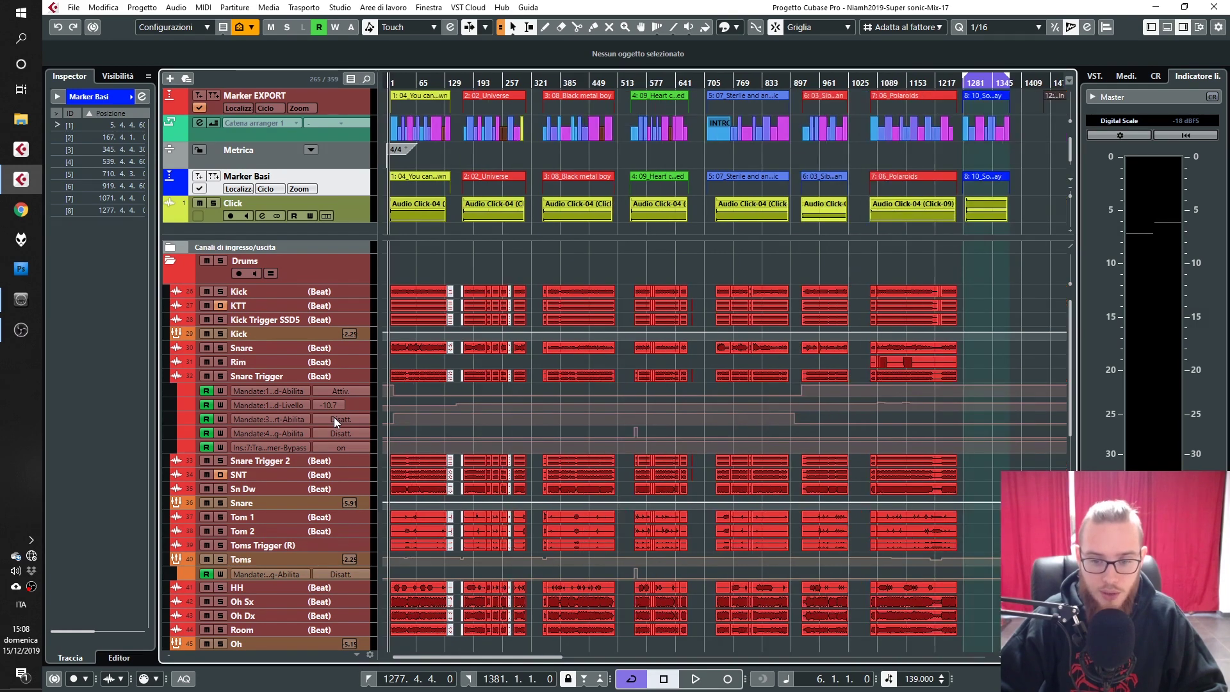
Enlarge the height of the drum tracks and reduce the marker, arranger, Metrica and Click tracks to minimum height.
{"action": "left_click", "coordinate": [177, 376]}
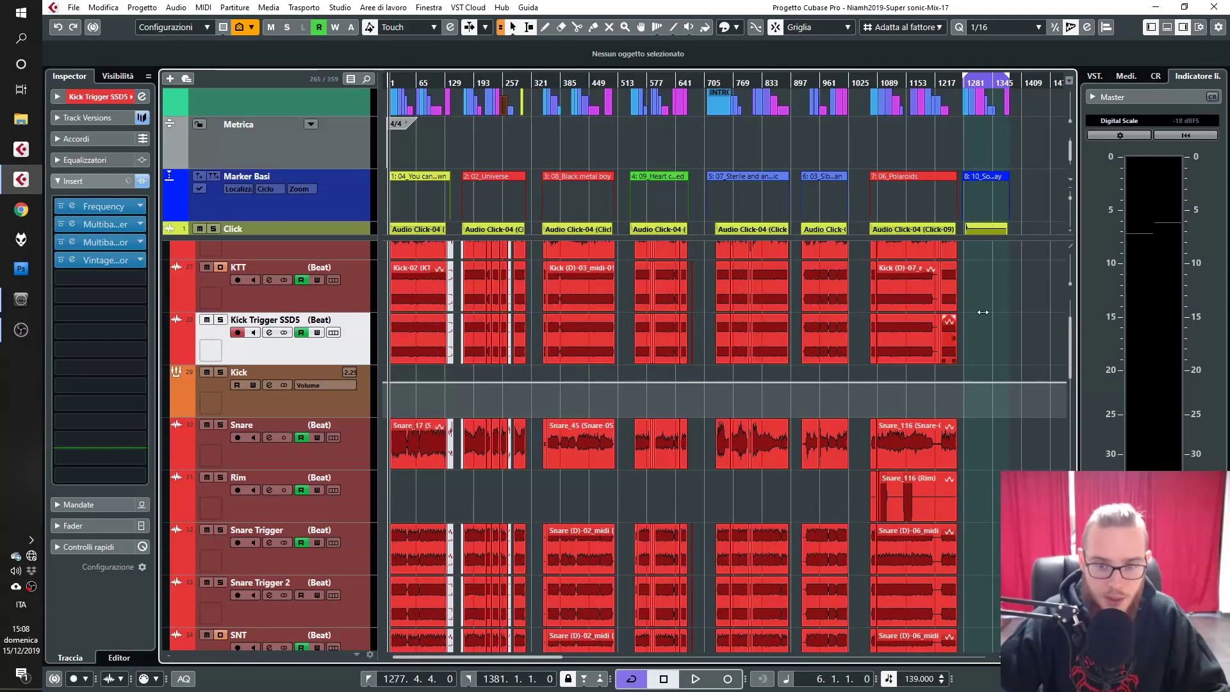
{"action": "left_click_drag", "start_coordinate": [1073, 340], "coordinate": [1068, 323]}
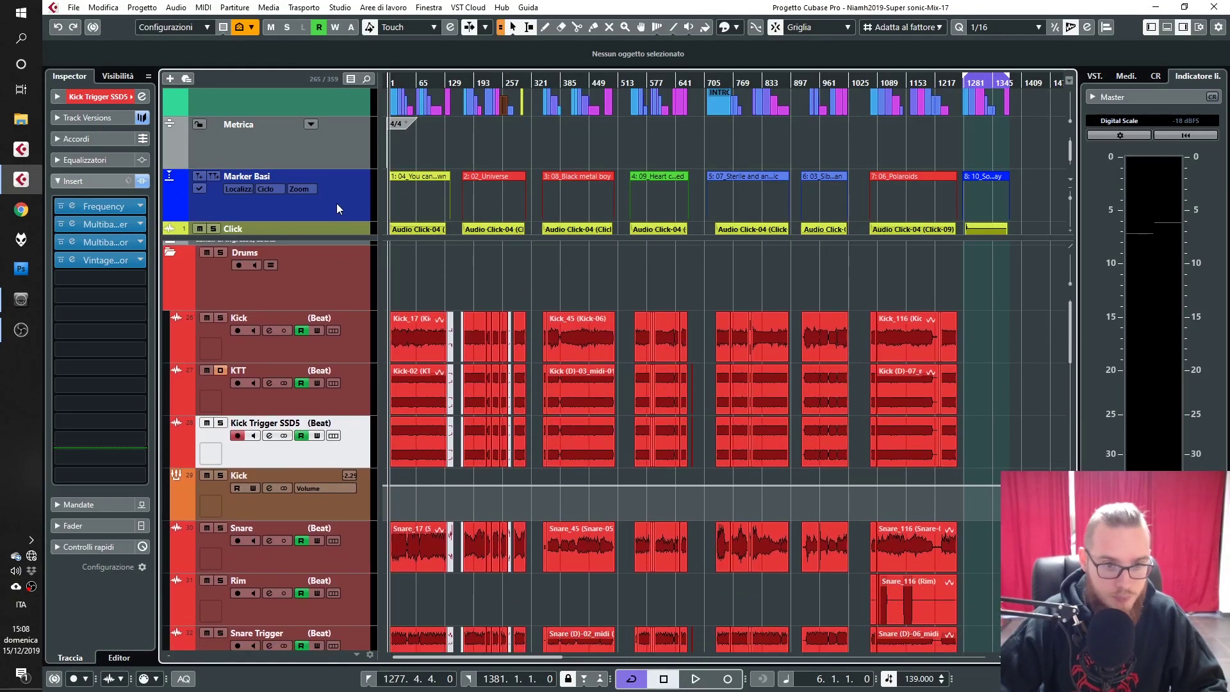
{"action": "left_click", "coordinate": [336, 203]}
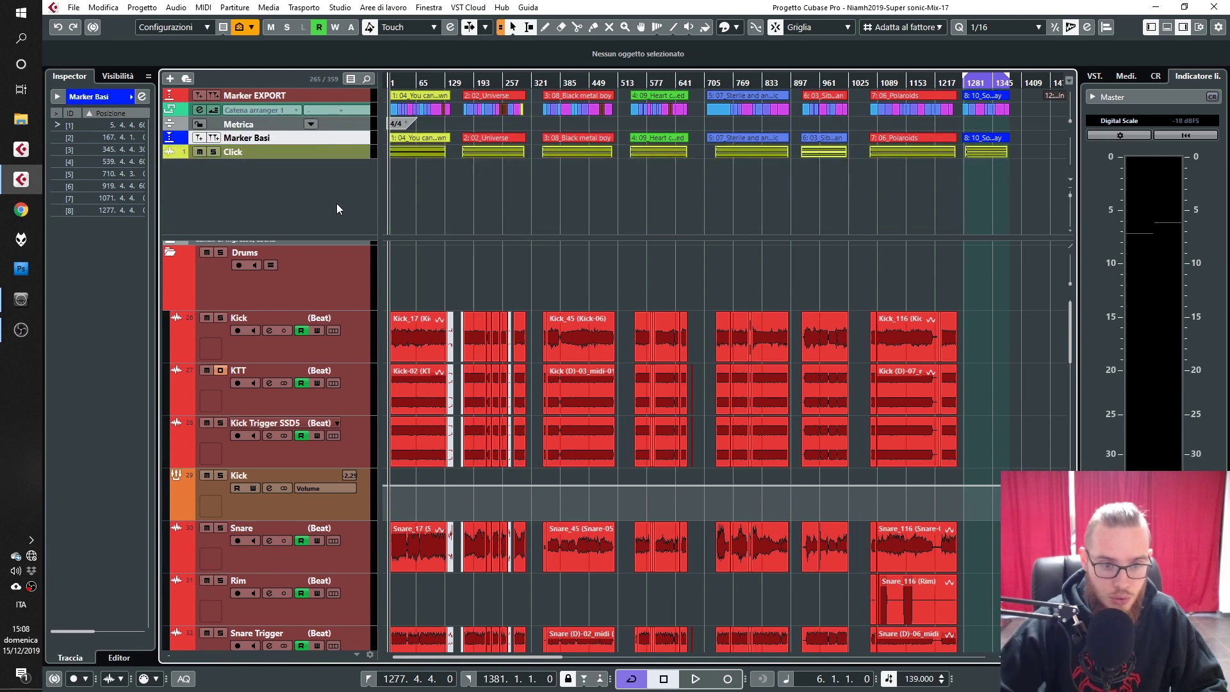
Inspect the Kick, KTT and Kick Trigger SSD5 tracks in turn, expanding the basic channel settings to check their output routing.
{"action": "left_click", "coordinate": [368, 336]}
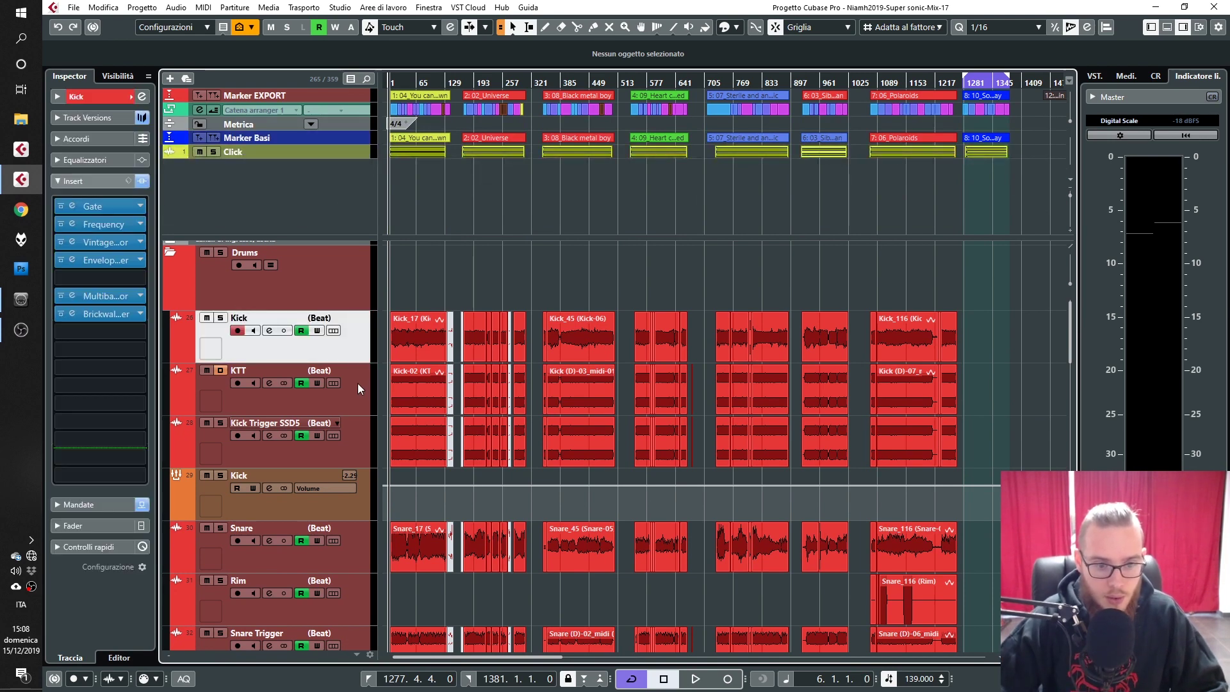
{"action": "left_click", "coordinate": [358, 383]}
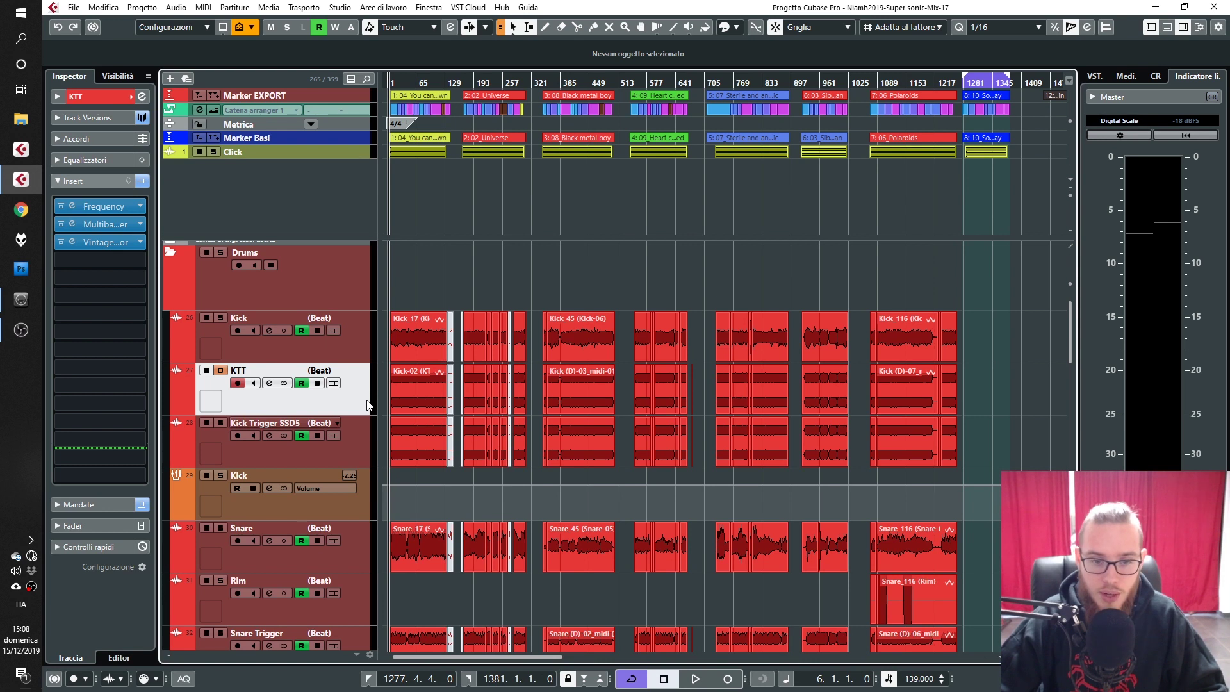
{"action": "left_click", "coordinate": [111, 95]}
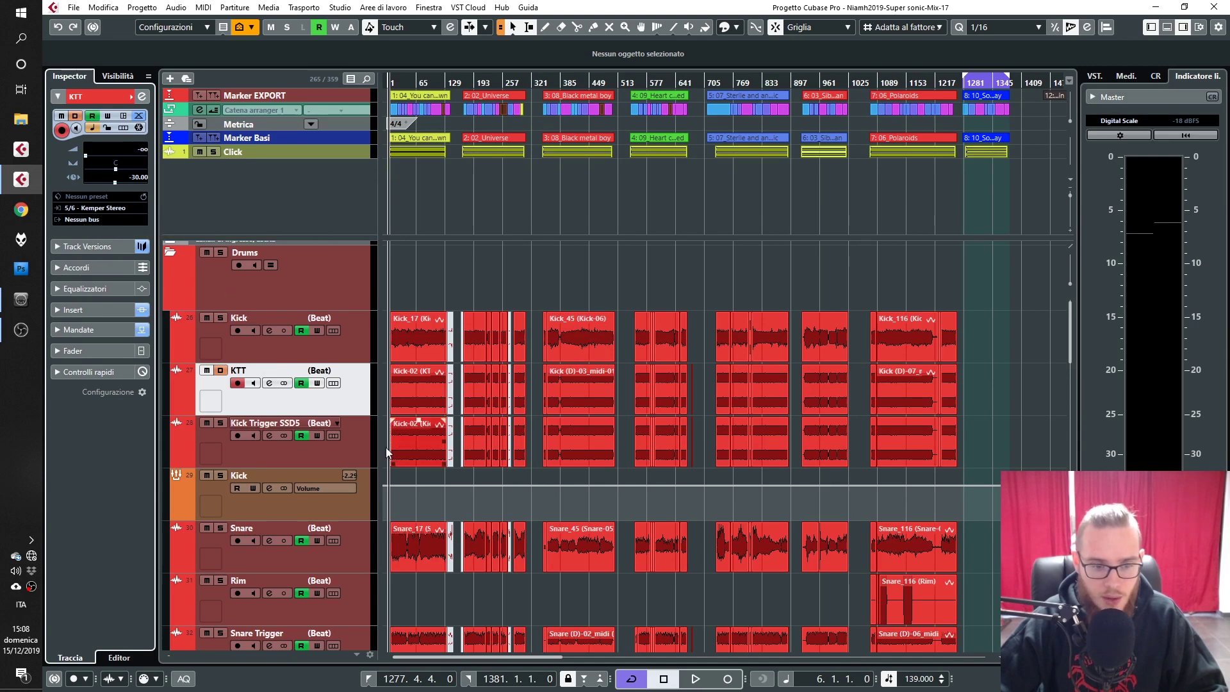
{"action": "left_click", "coordinate": [354, 456]}
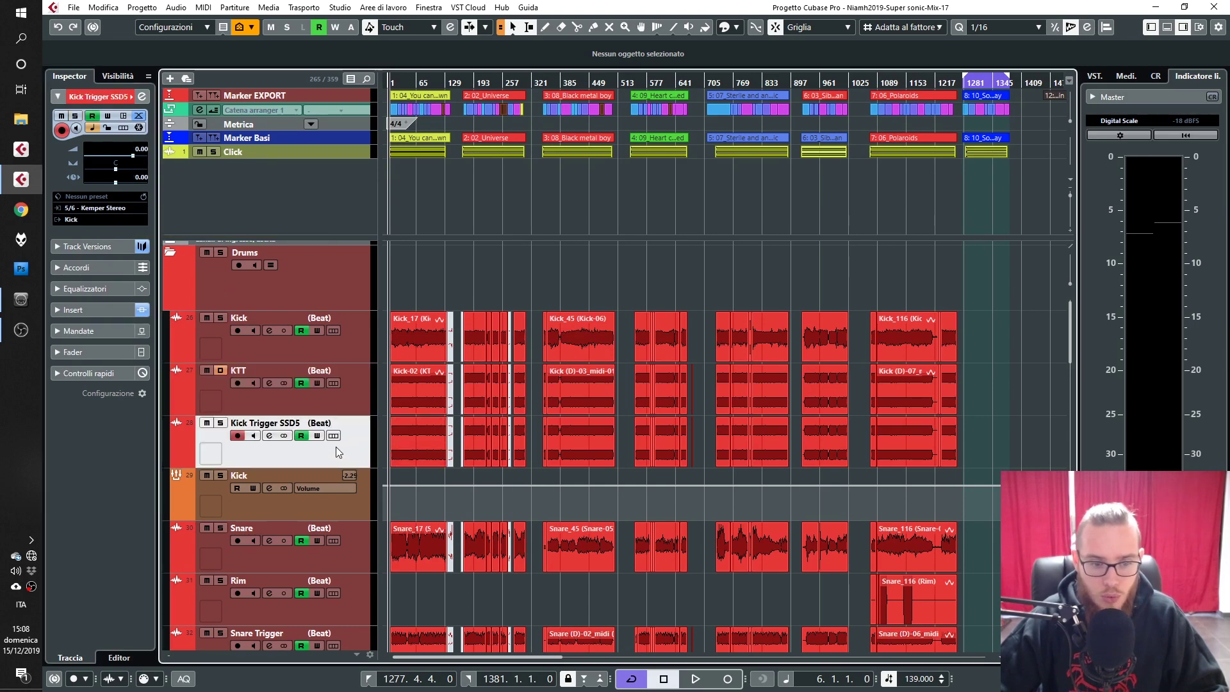
Inspect the Snare and Kick group channels and their inserts, along with the Snare audio track's settings.
{"action": "scroll", "coordinate": [336, 447], "scroll_direction": "down", "scroll_amount": 5}
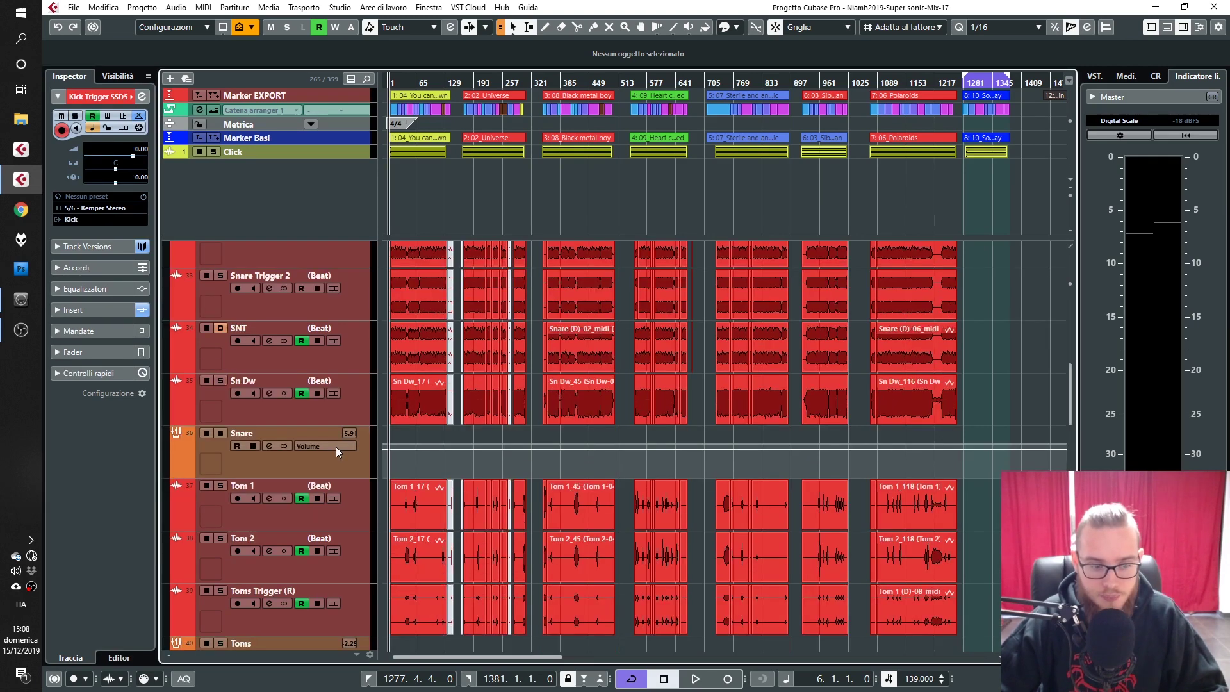
{"action": "left_click", "coordinate": [362, 473]}
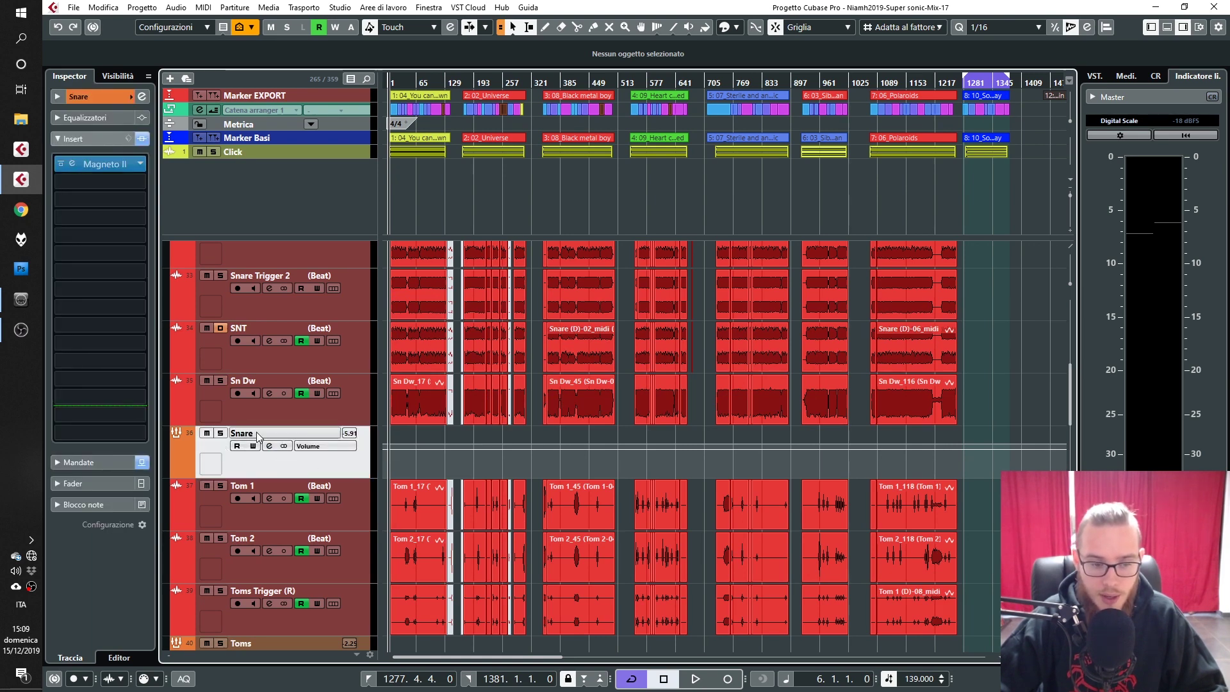
{"action": "scroll", "coordinate": [290, 439], "scroll_direction": "up", "scroll_amount": 5}
{"action": "left_click", "coordinate": [360, 511]}
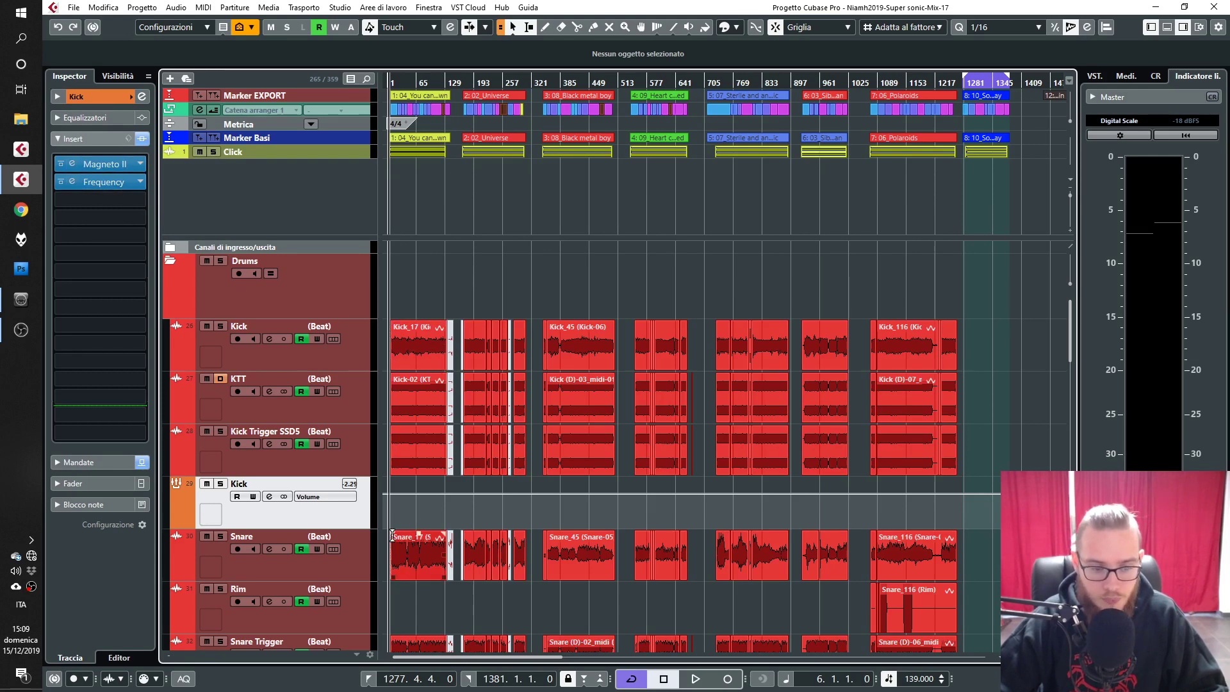
{"action": "left_click", "coordinate": [364, 561]}
{"action": "scroll", "coordinate": [364, 561], "scroll_direction": "down", "scroll_amount": 5}
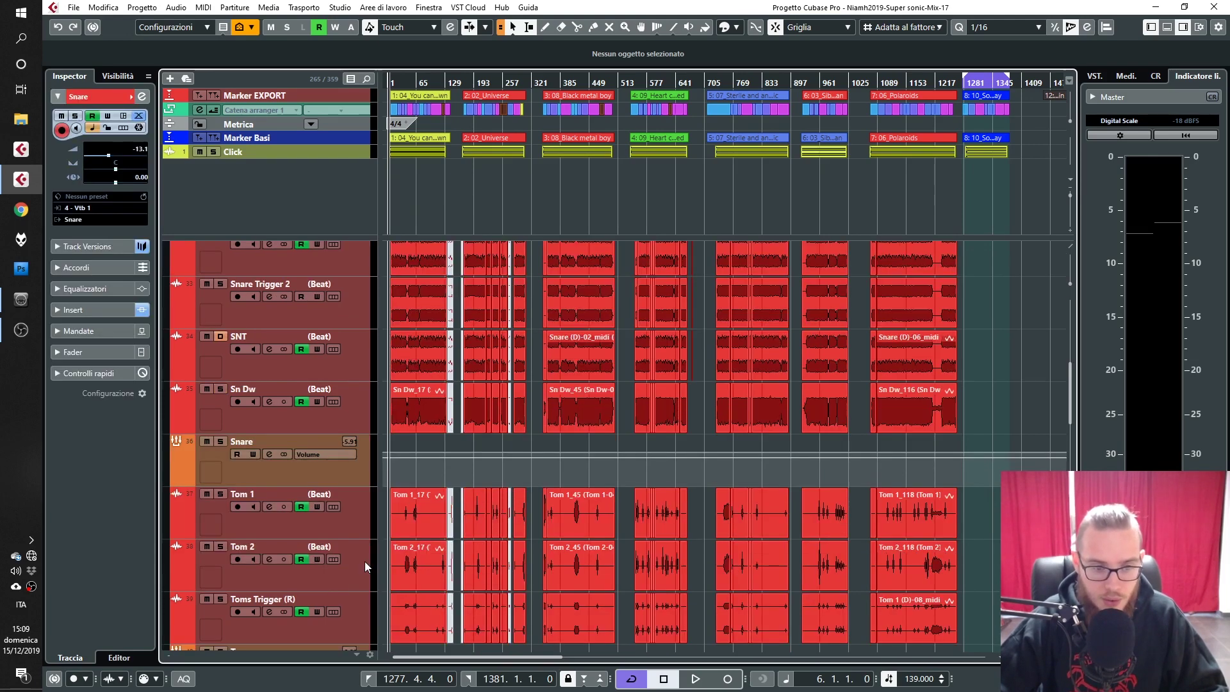
Inspect the SNT and Sn Dw tracks' routing, along with the Snare group channel and its inserts.
{"action": "left_click_drag", "start_coordinate": [1073, 384], "coordinate": [1067, 369]}
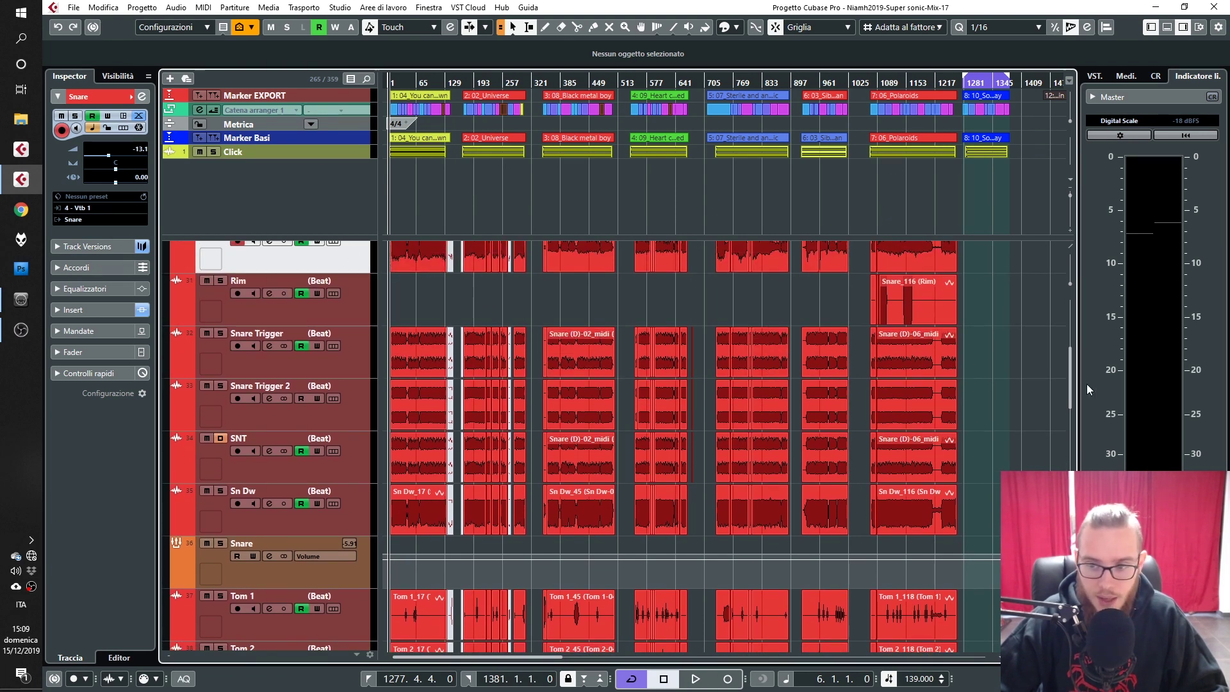
{"action": "left_click_drag", "start_coordinate": [1073, 391], "coordinate": [1065, 383]}
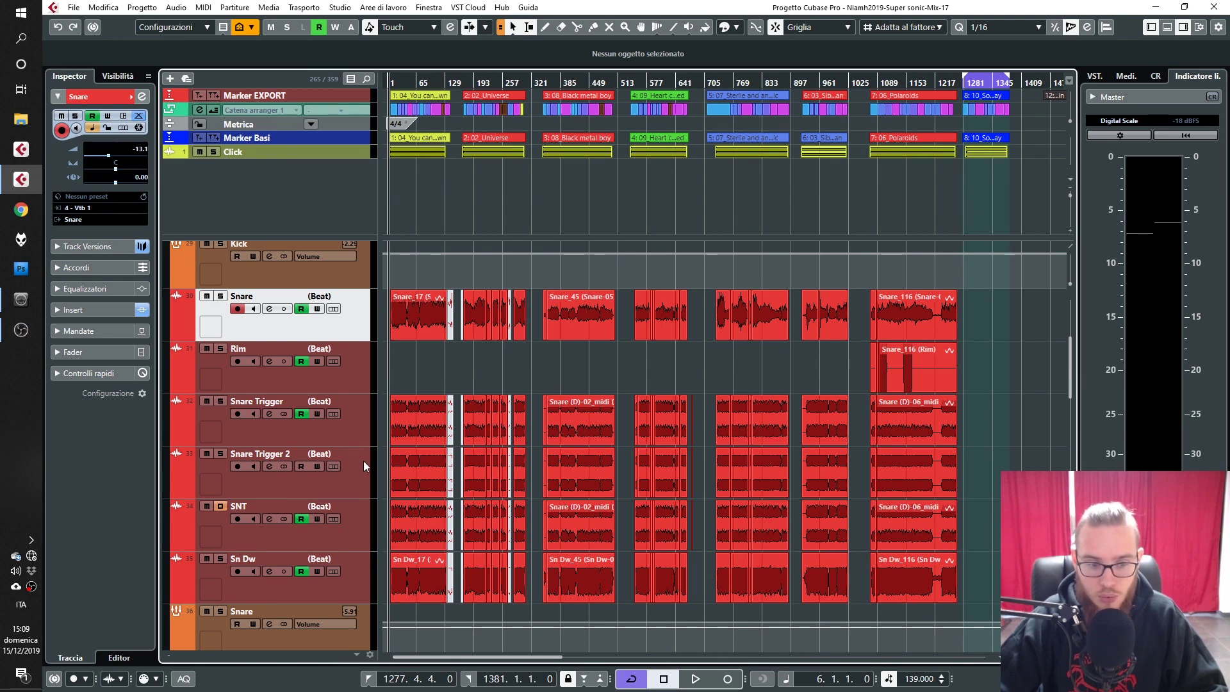
{"action": "left_click", "coordinate": [359, 518]}
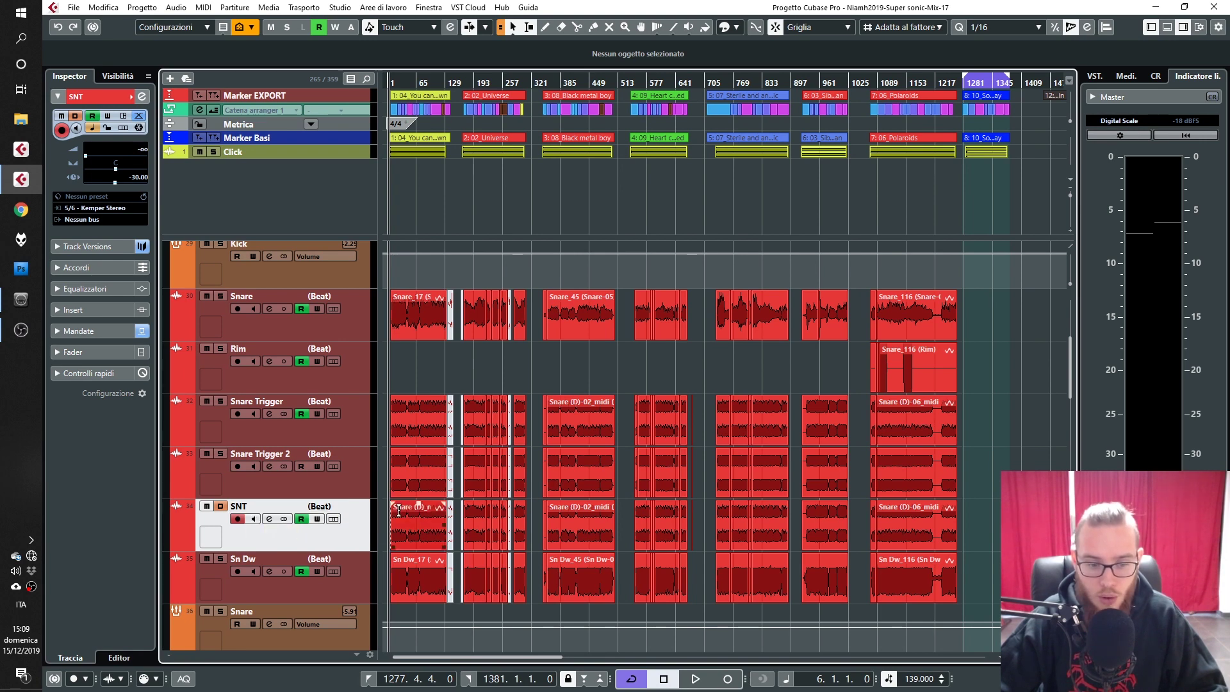
{"action": "left_click", "coordinate": [355, 575]}
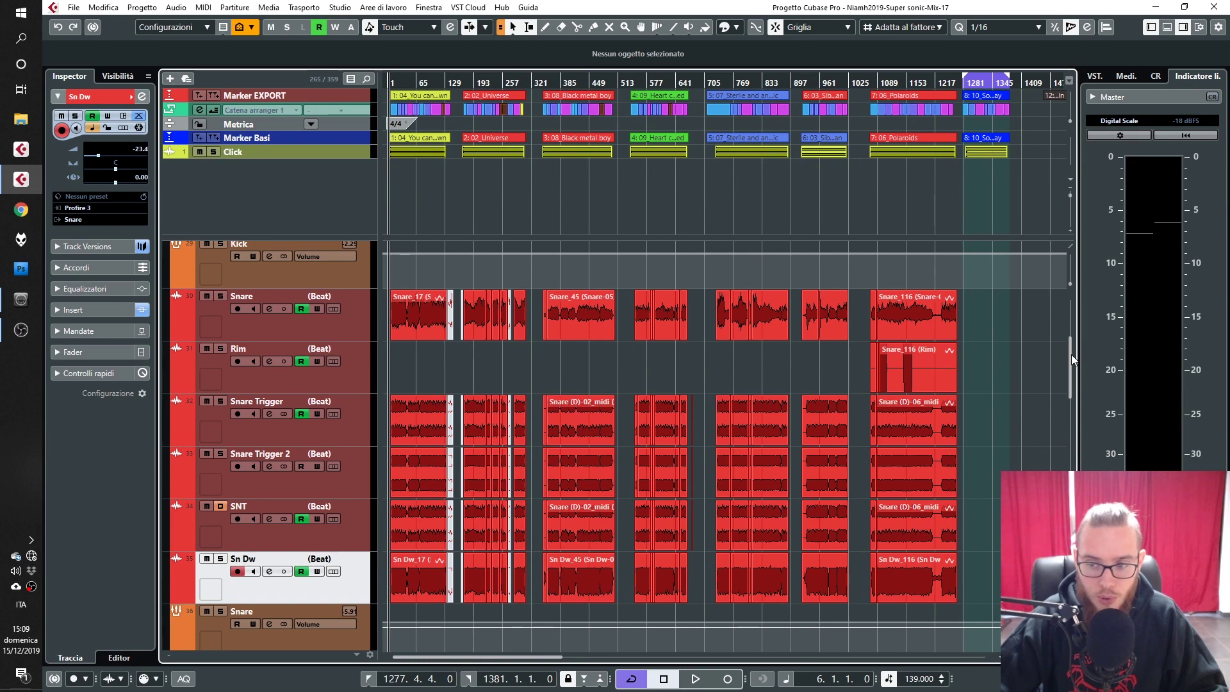
{"action": "left_click_drag", "start_coordinate": [1071, 355], "coordinate": [1073, 382]}
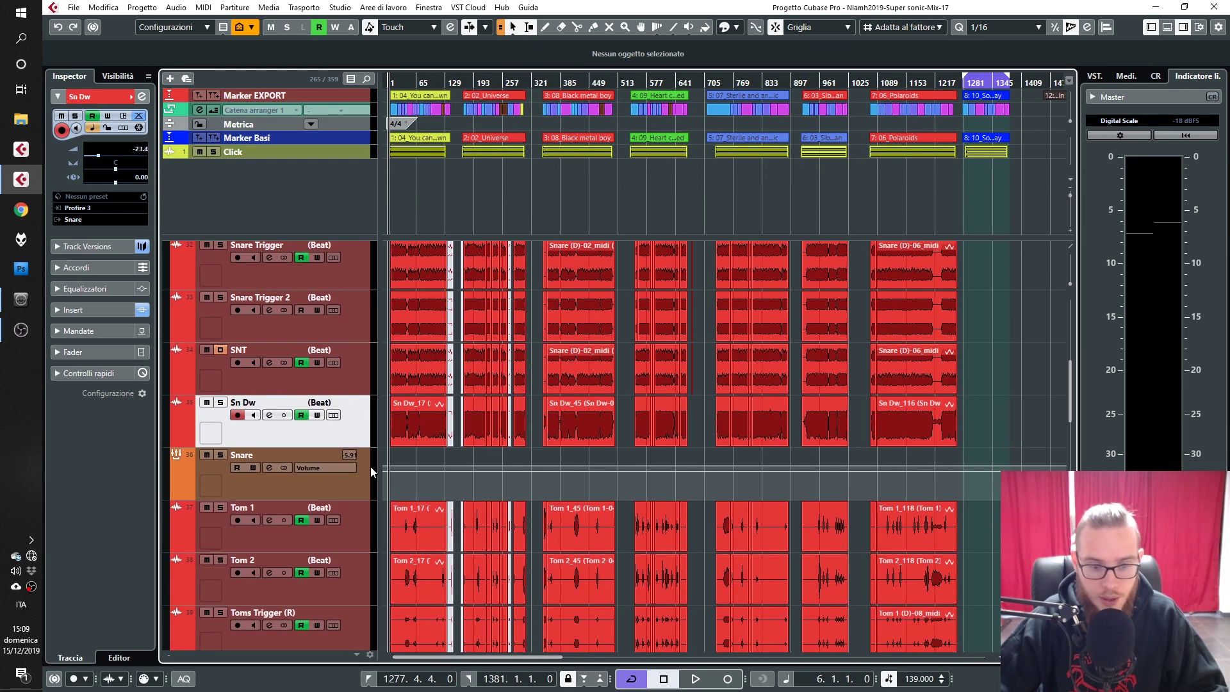
{"action": "left_click", "coordinate": [365, 489]}
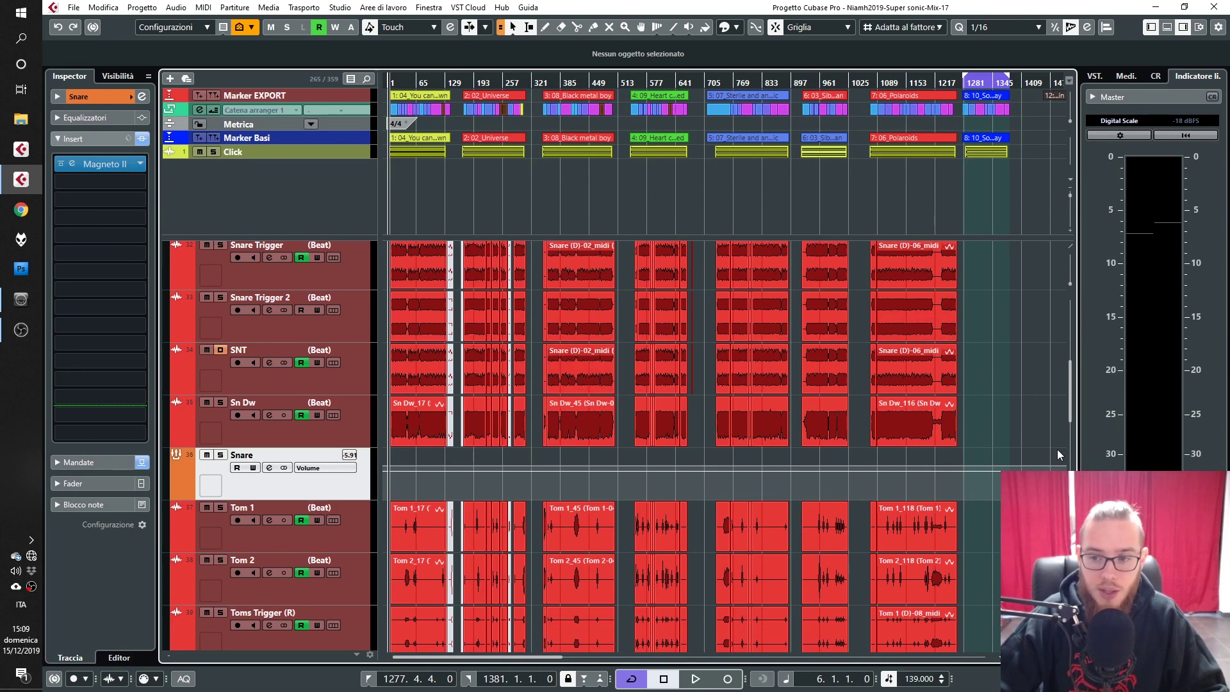
Inspect the Toms Trigger (R) track's routing and the inserts on the Toms and Oh group channels.
{"action": "left_click_drag", "start_coordinate": [1071, 382], "coordinate": [1067, 405]}
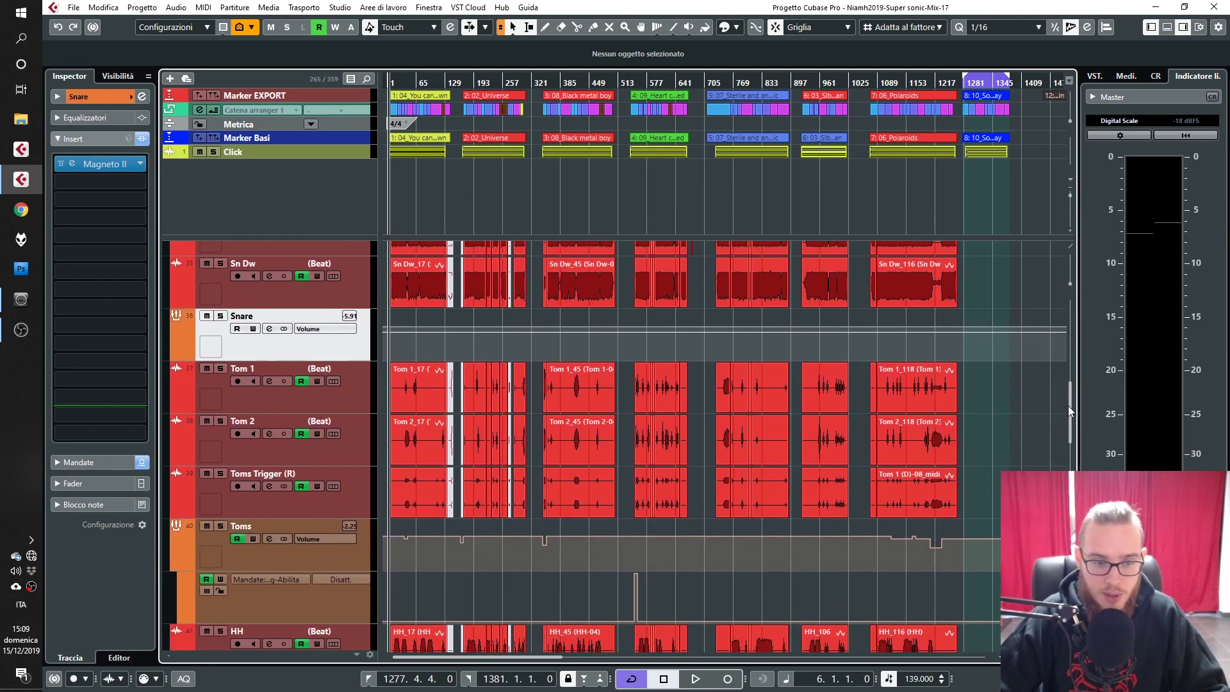
{"action": "left_click", "coordinate": [366, 479]}
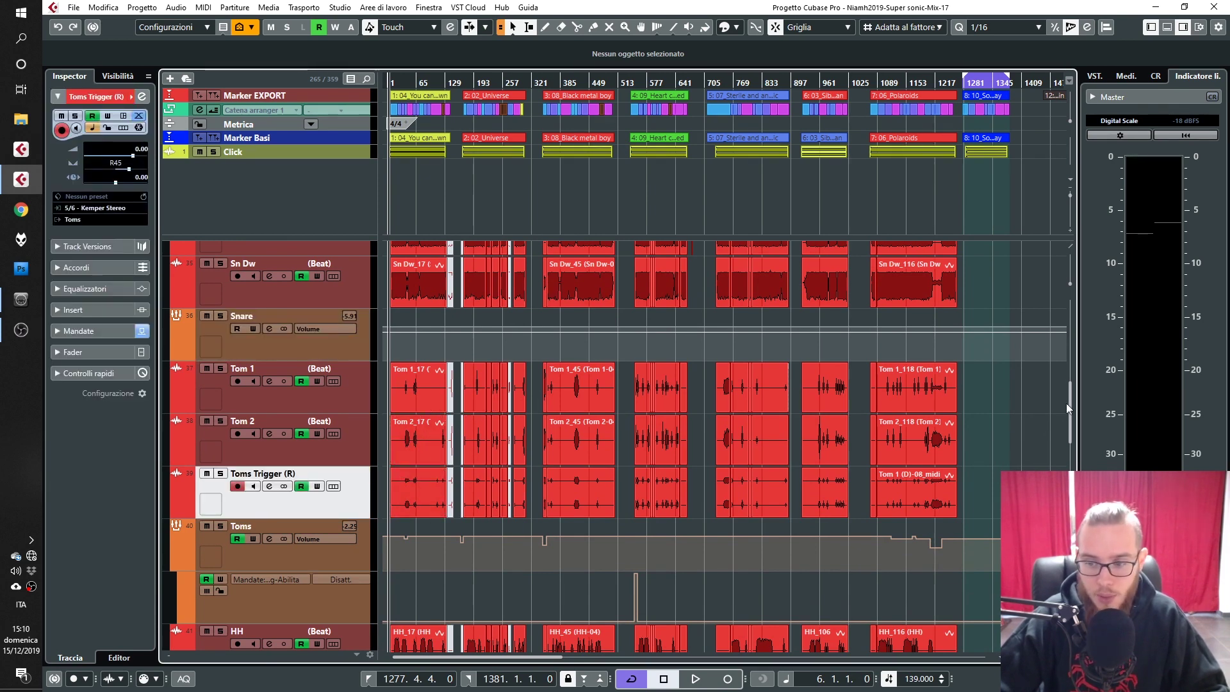
{"action": "left_click_drag", "start_coordinate": [1070, 395], "coordinate": [1076, 426]}
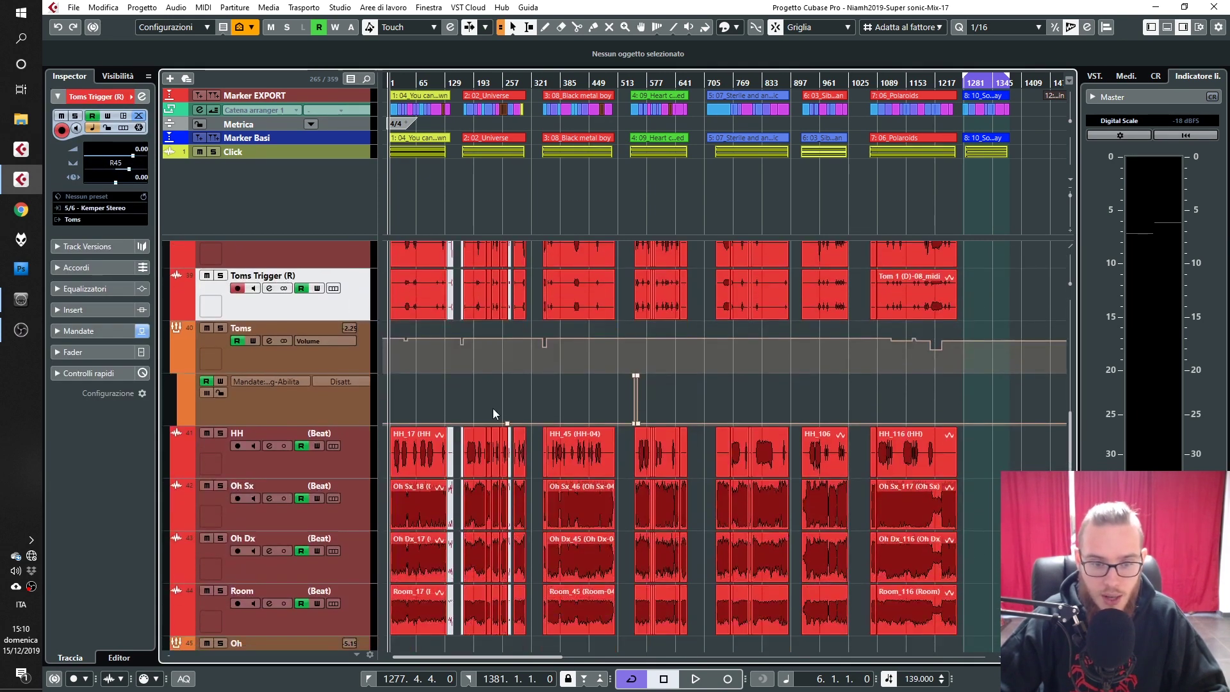
{"action": "left_click", "coordinate": [309, 353]}
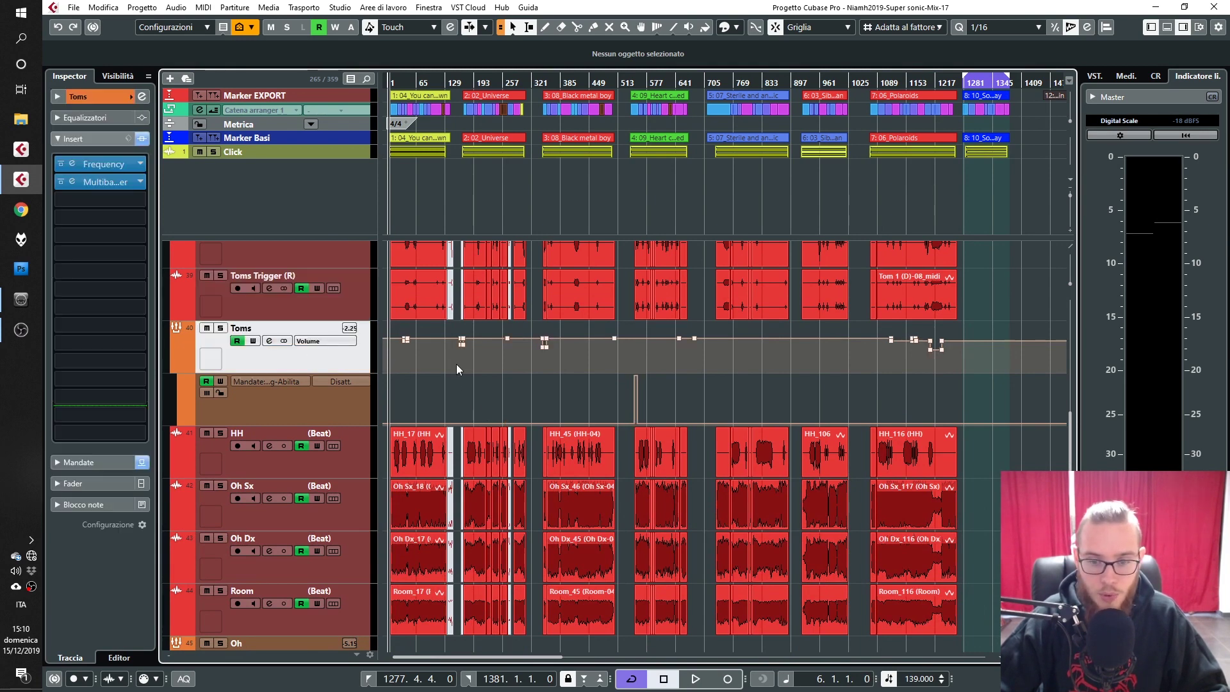
{"action": "left_click_drag", "start_coordinate": [1069, 442], "coordinate": [1076, 461]}
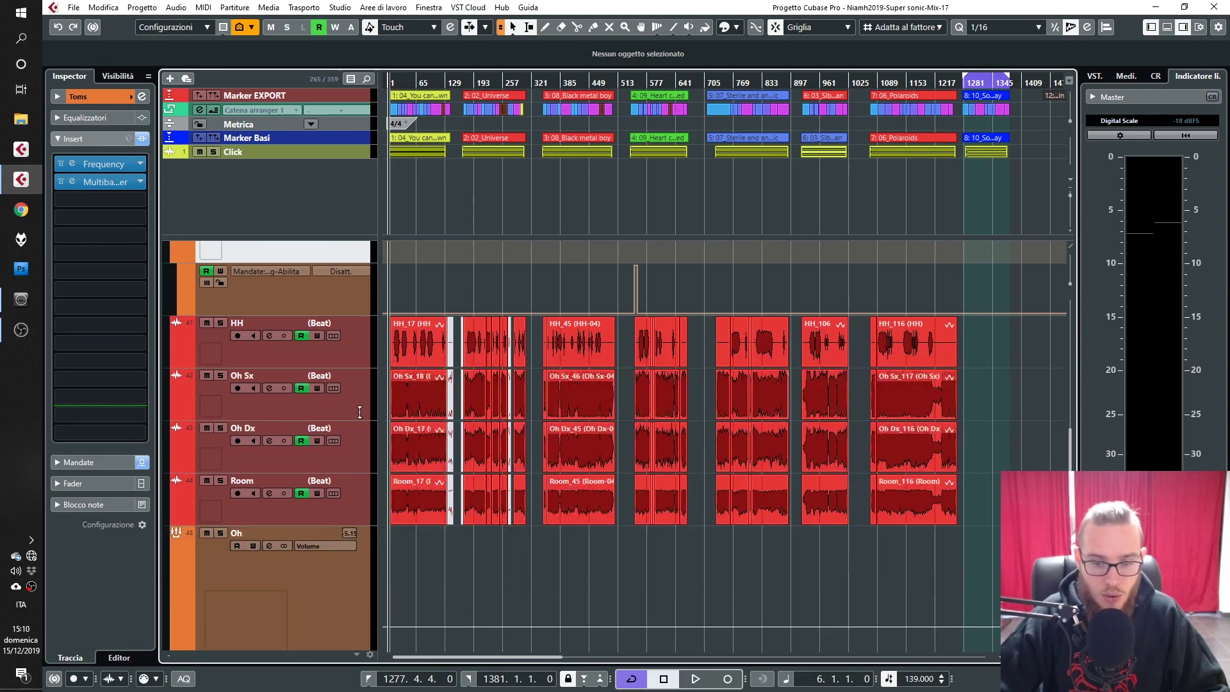
{"action": "left_click", "coordinate": [353, 571]}
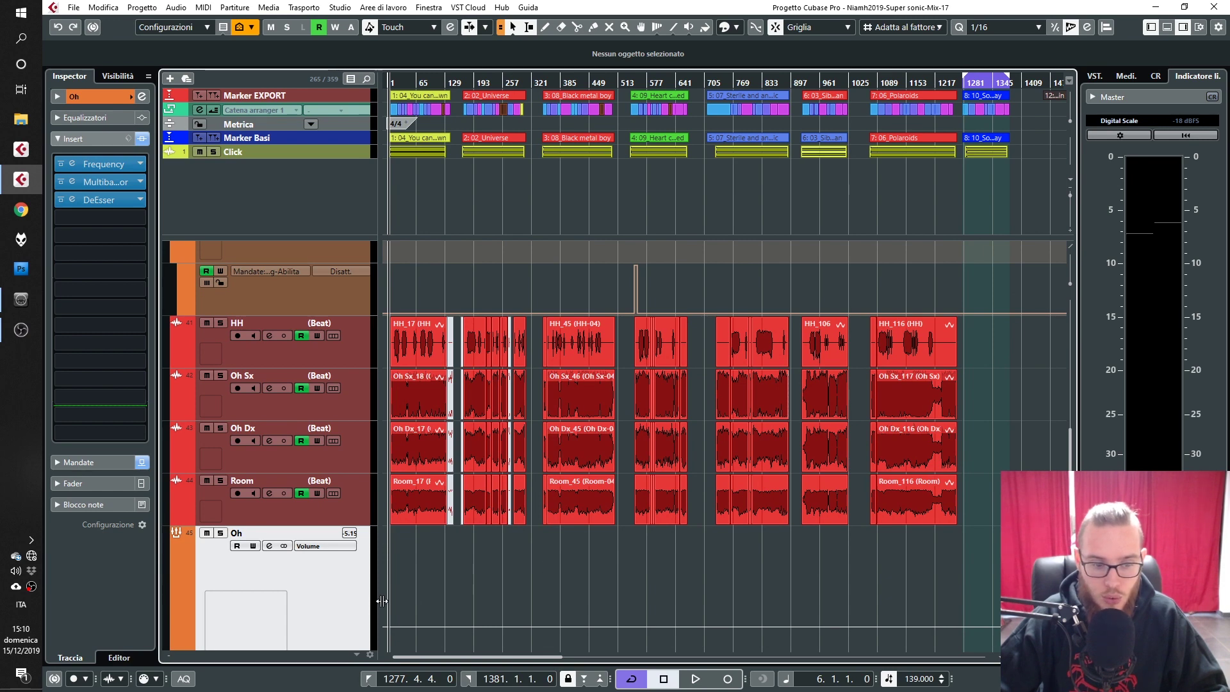
Check the DRUMS channel and the drum group channels in the MixConsole, closing it to return to the project.
{"action": "left_click_drag", "start_coordinate": [1071, 454], "coordinate": [1063, 361]}
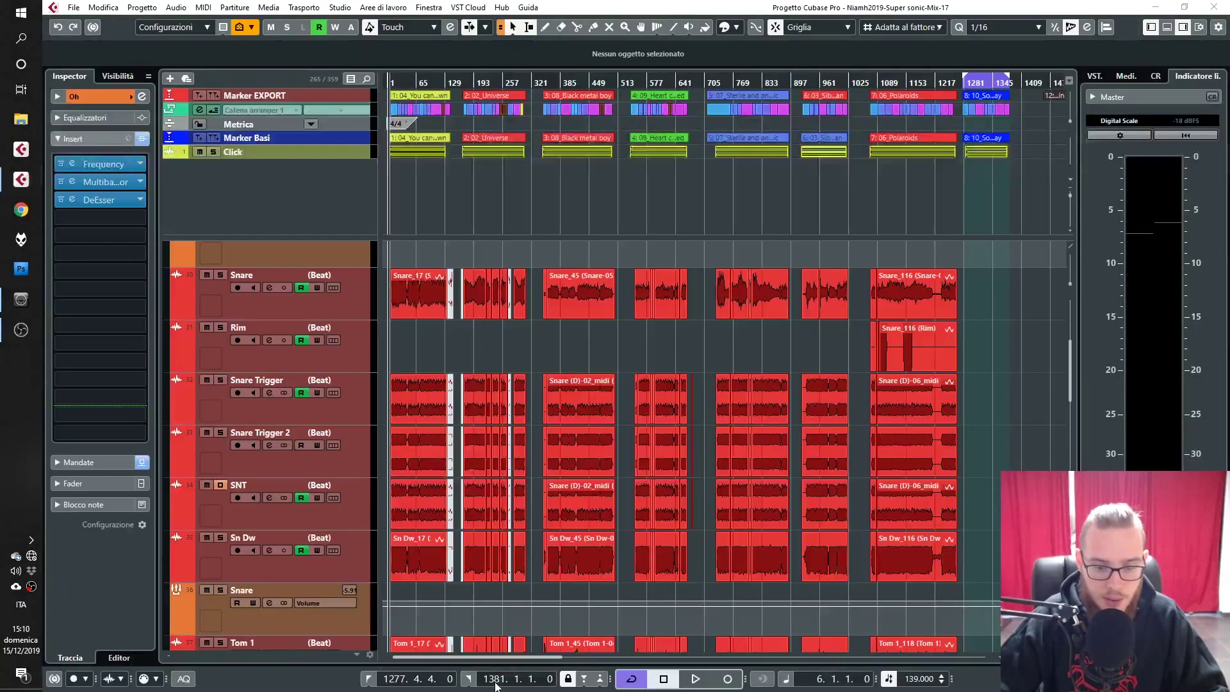
{"action": "key", "text": "F3"}
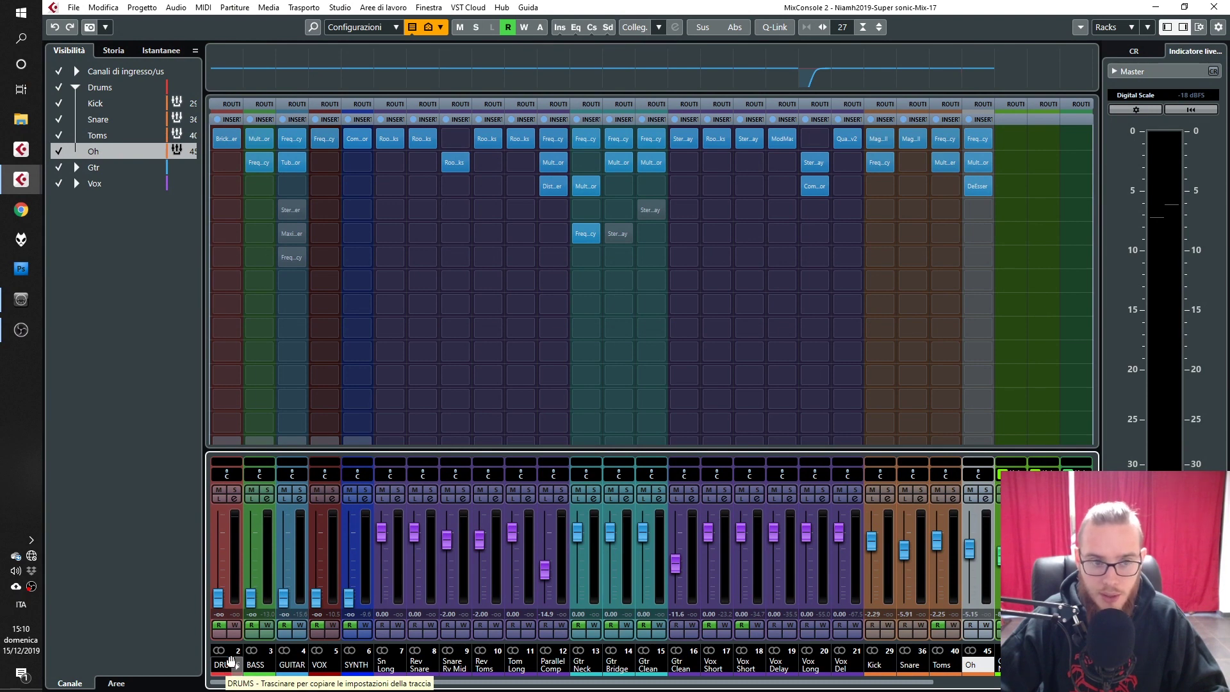
{"action": "left_click", "coordinate": [1208, 11]}
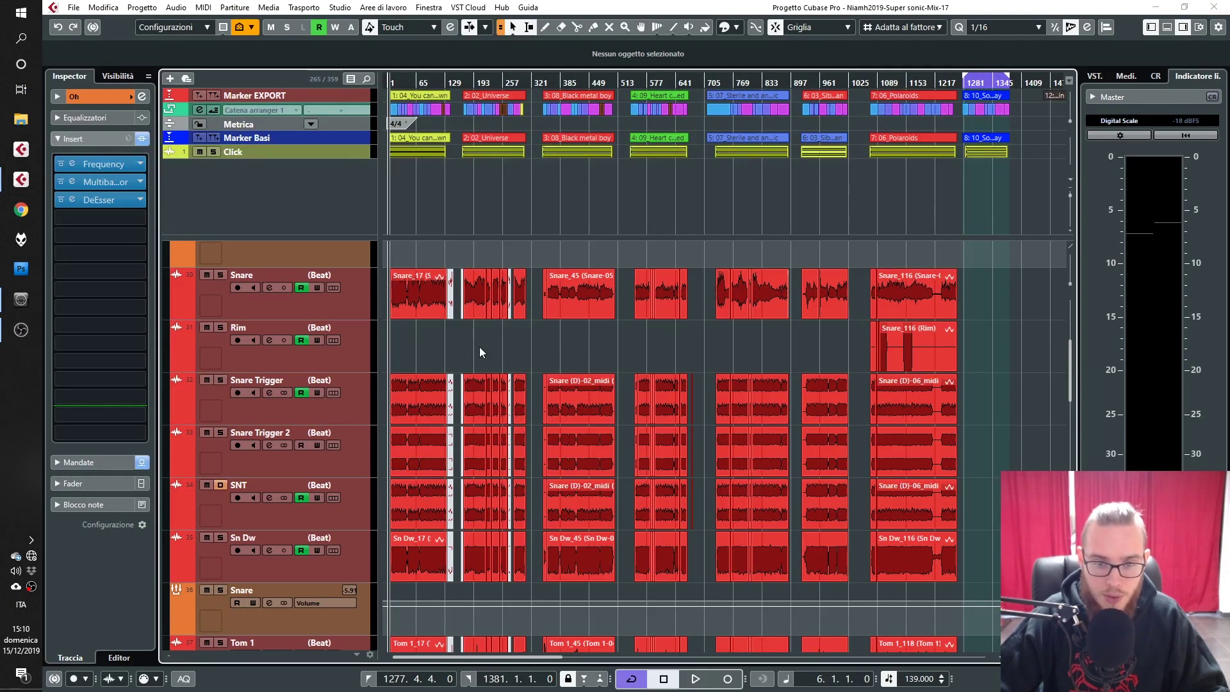
Zoom in on the first song and examine the audio events on the Tom 1, Tom 2, Toms Trigger and HH tracks.
{"action": "scroll", "coordinate": [482, 352], "scroll_direction": "up", "scroll_amount": 5}
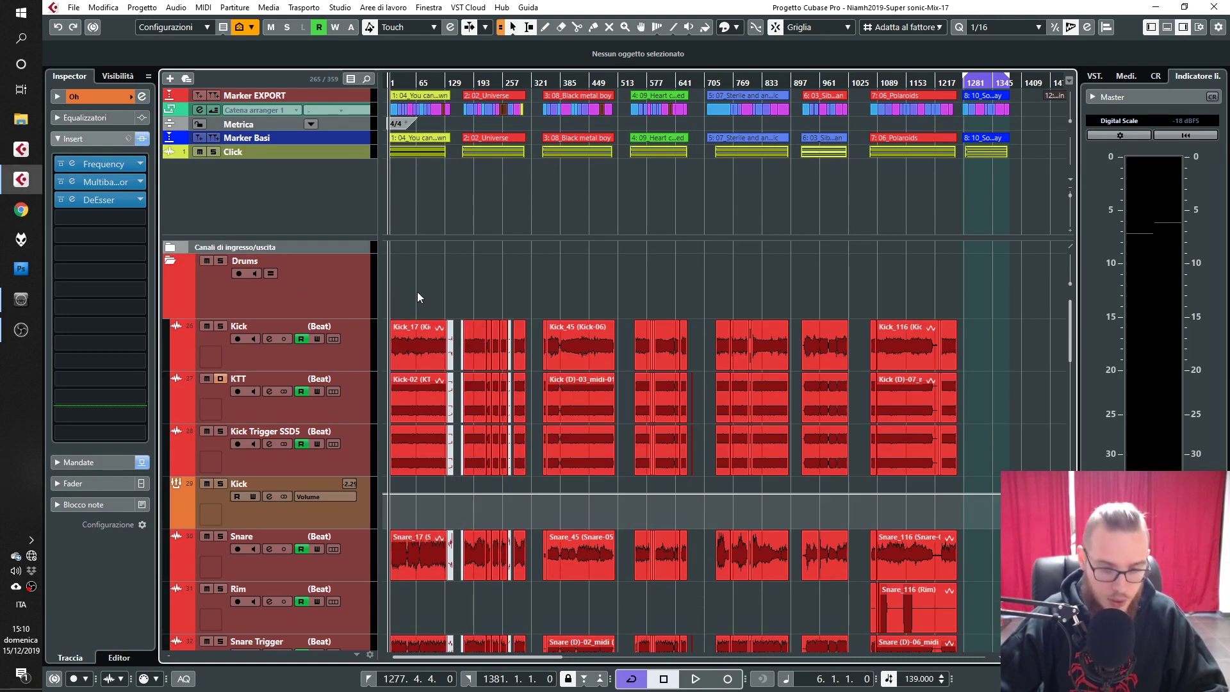
{"action": "key", "text": "h"}
{"action": "key", "text": "h"}
{"action": "key", "text": "h"}
{"action": "key", "text": "h"}
{"action": "key", "text": "h"}
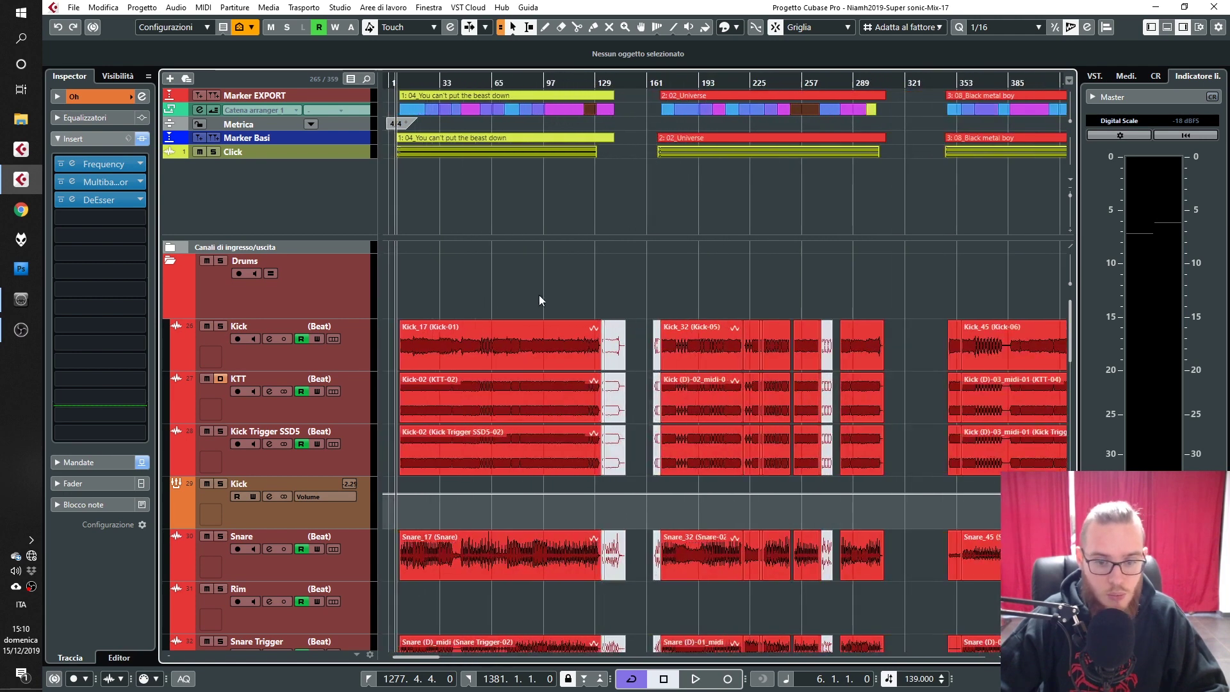
{"action": "key", "text": "h"}
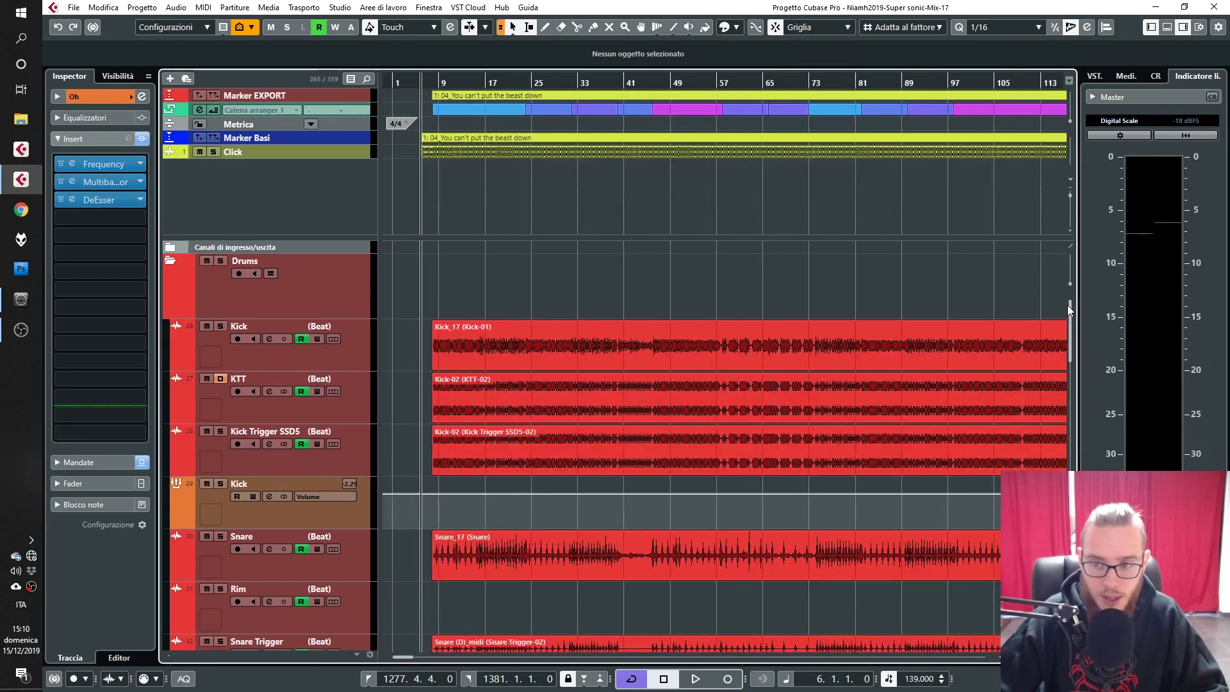
{"action": "left_click_drag", "start_coordinate": [1069, 314], "coordinate": [1111, 414]}
{"action": "key", "text": "h"}
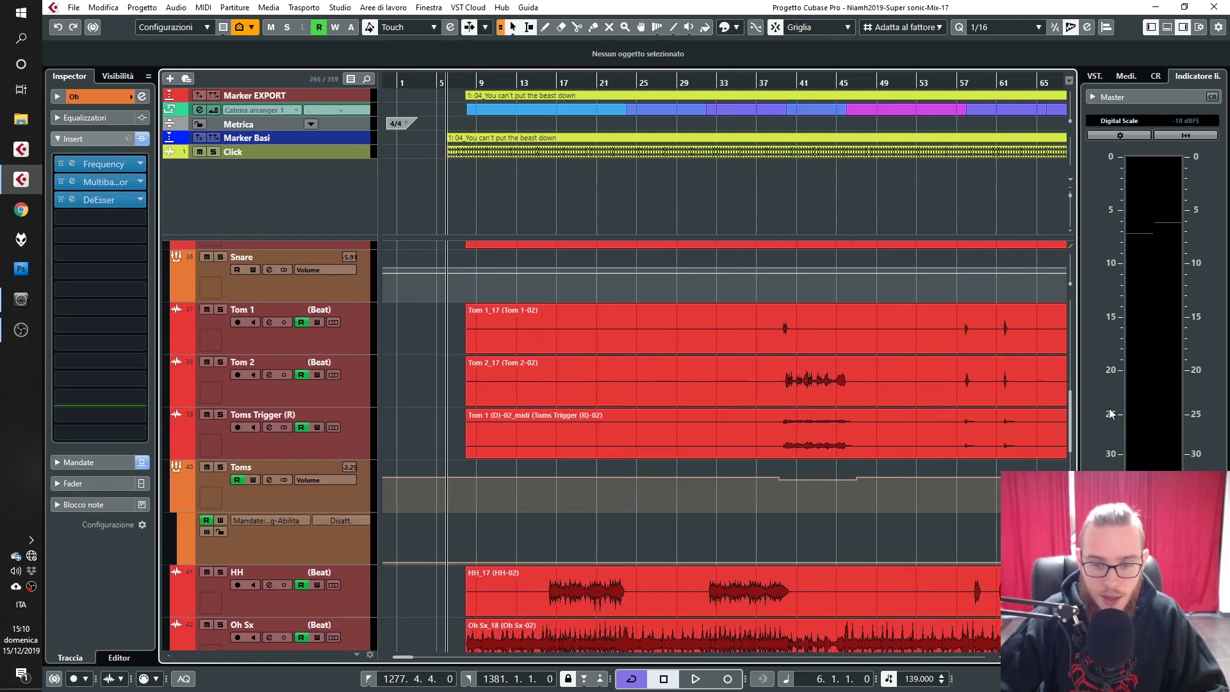
{"action": "left_click", "coordinate": [605, 357]}
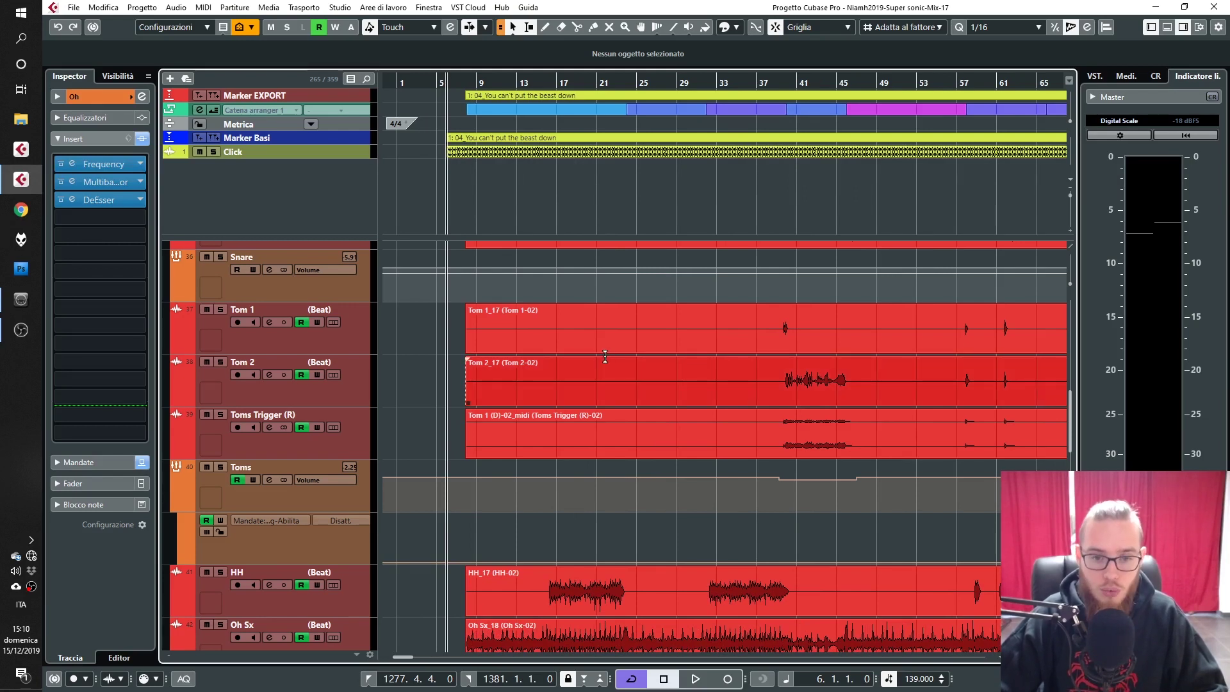
{"action": "left_click", "coordinate": [476, 440]}
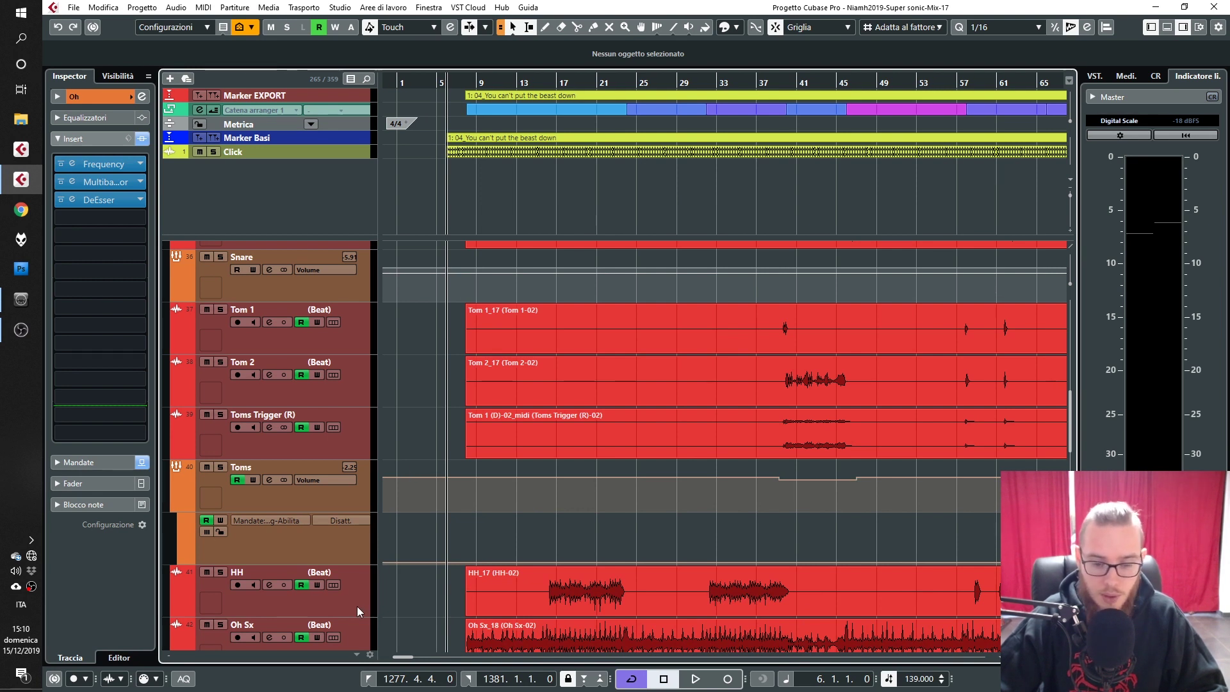
{"action": "left_click", "coordinate": [545, 605]}
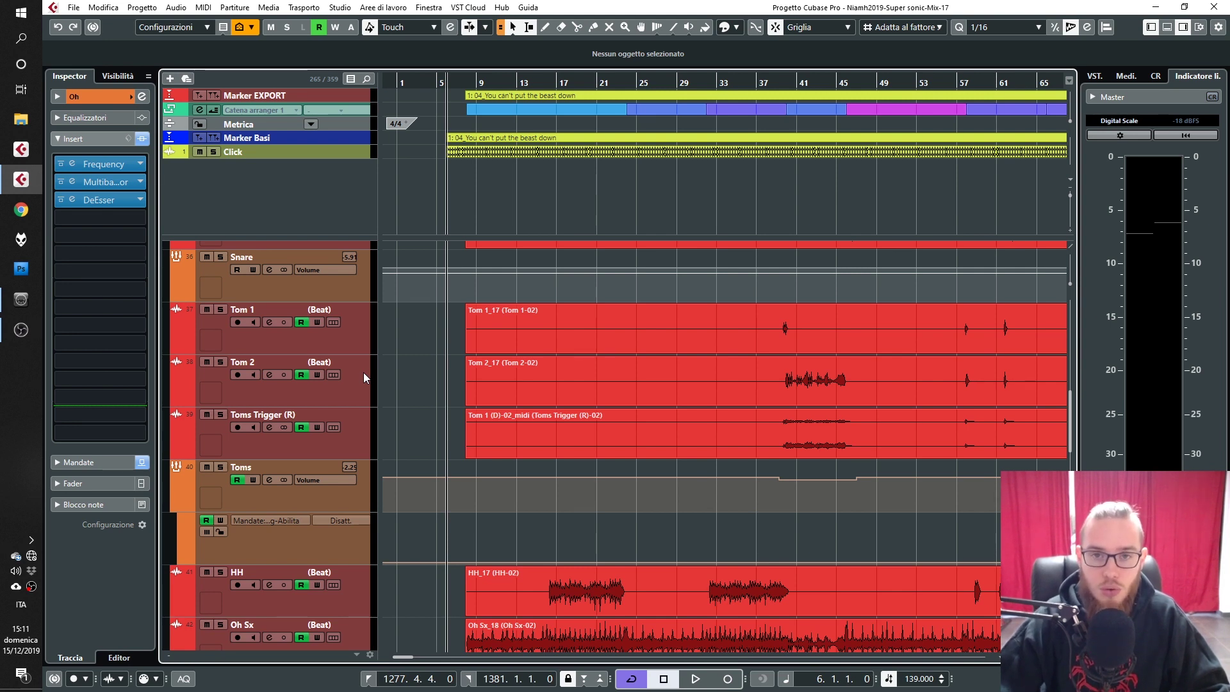
{"action": "left_click", "coordinate": [636, 369]}
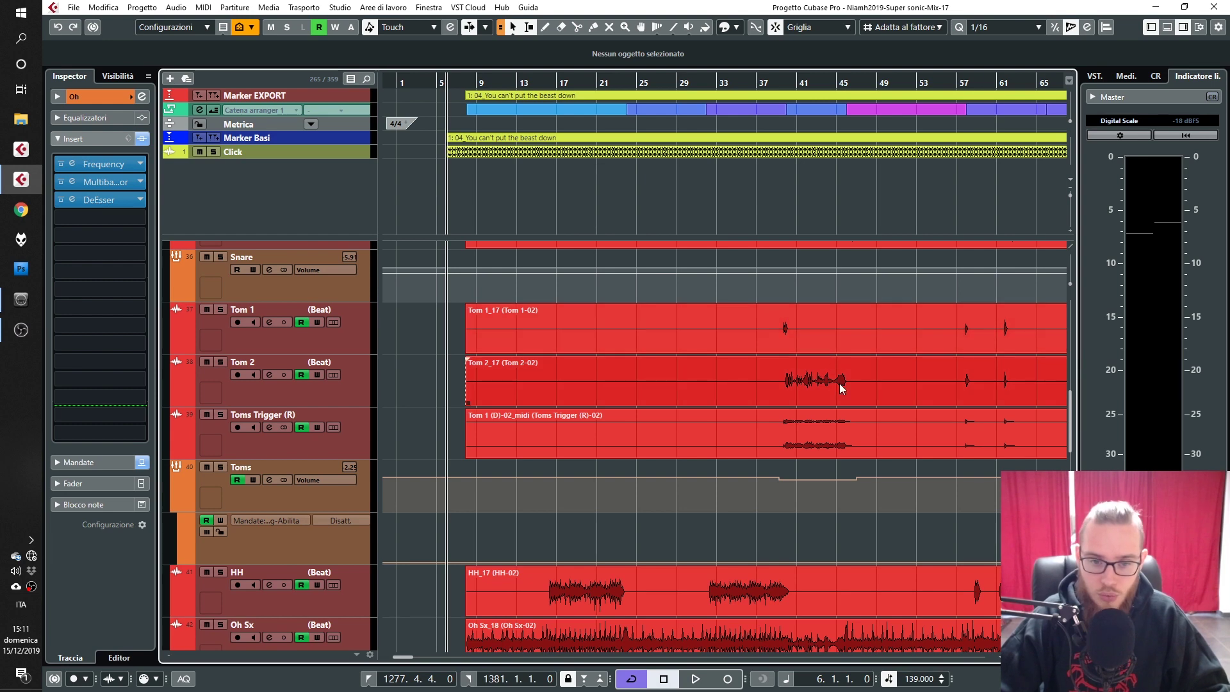
Review the first song's drum tracks from the overheads and room up through the snares to the kicks.
{"action": "scroll", "coordinate": [1072, 414], "scroll_direction": "up", "scroll_amount": 2}
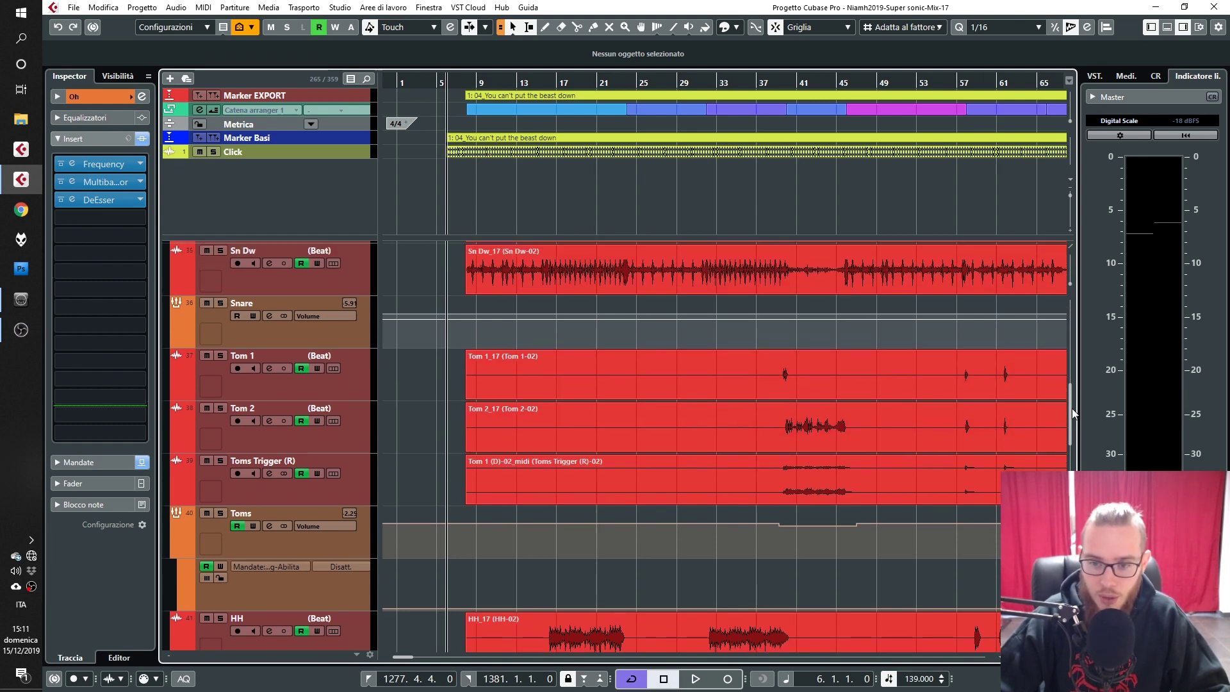
{"action": "scroll", "coordinate": [1074, 413], "scroll_direction": "down", "scroll_amount": 6}
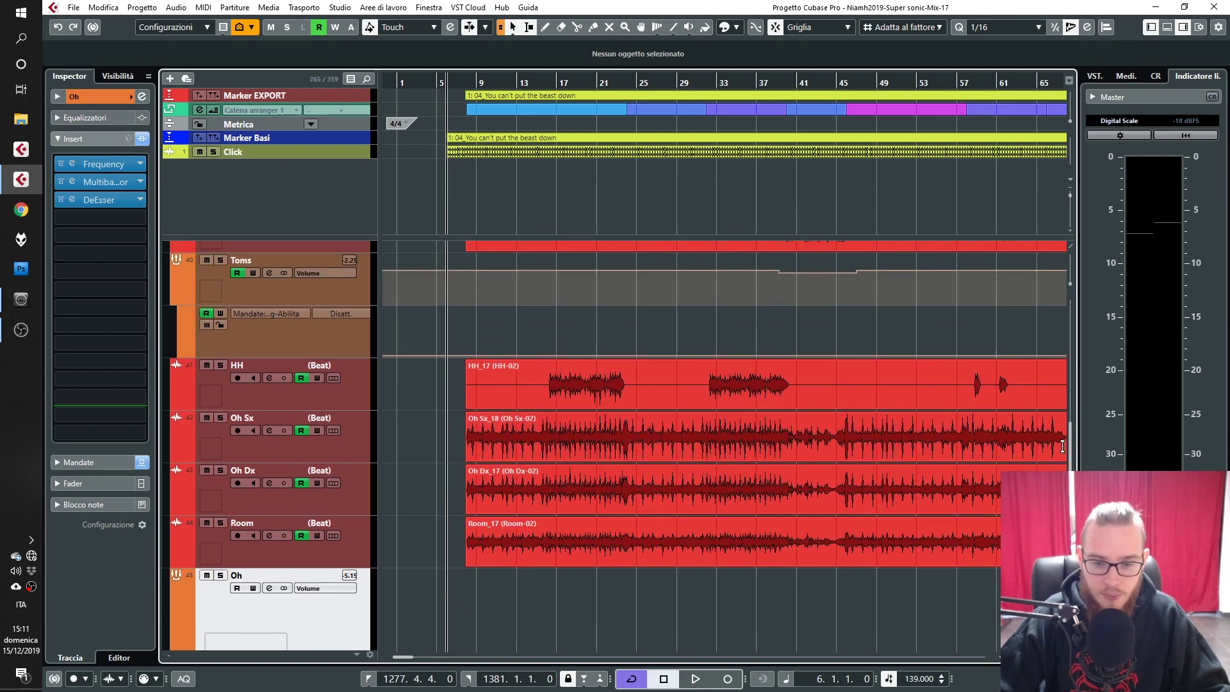
{"action": "scroll", "coordinate": [1063, 444], "scroll_direction": "up", "scroll_amount": 1}
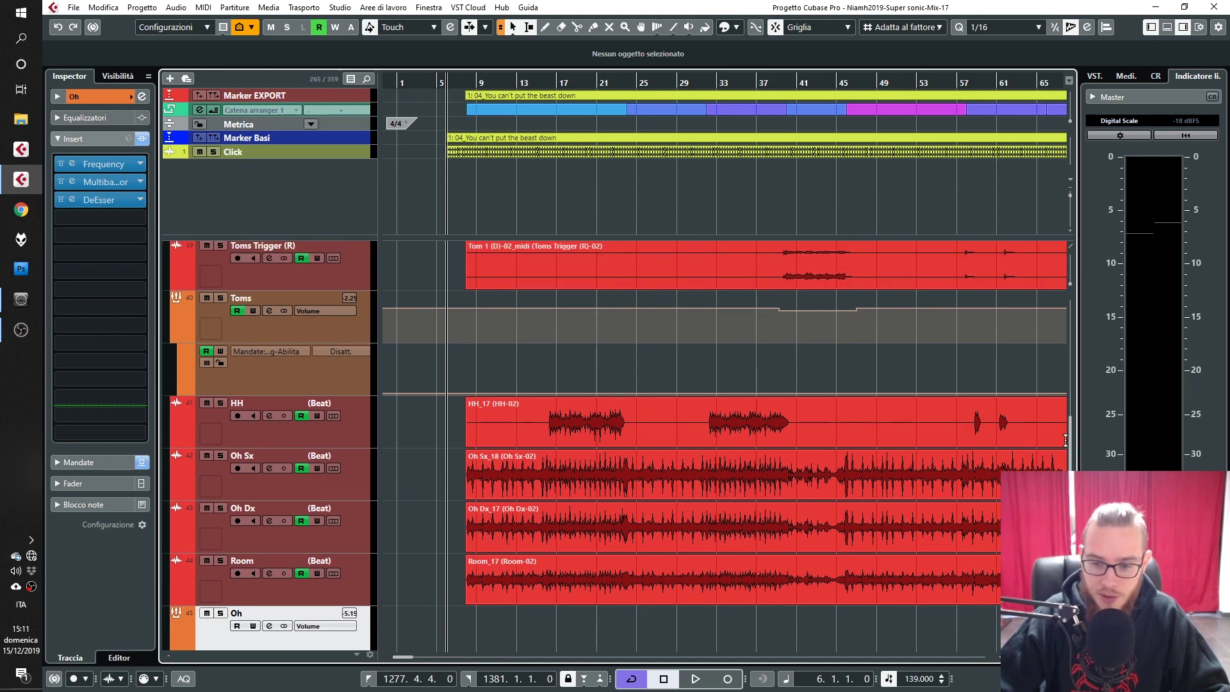
{"action": "left_click_drag", "start_coordinate": [1069, 440], "coordinate": [1070, 370]}
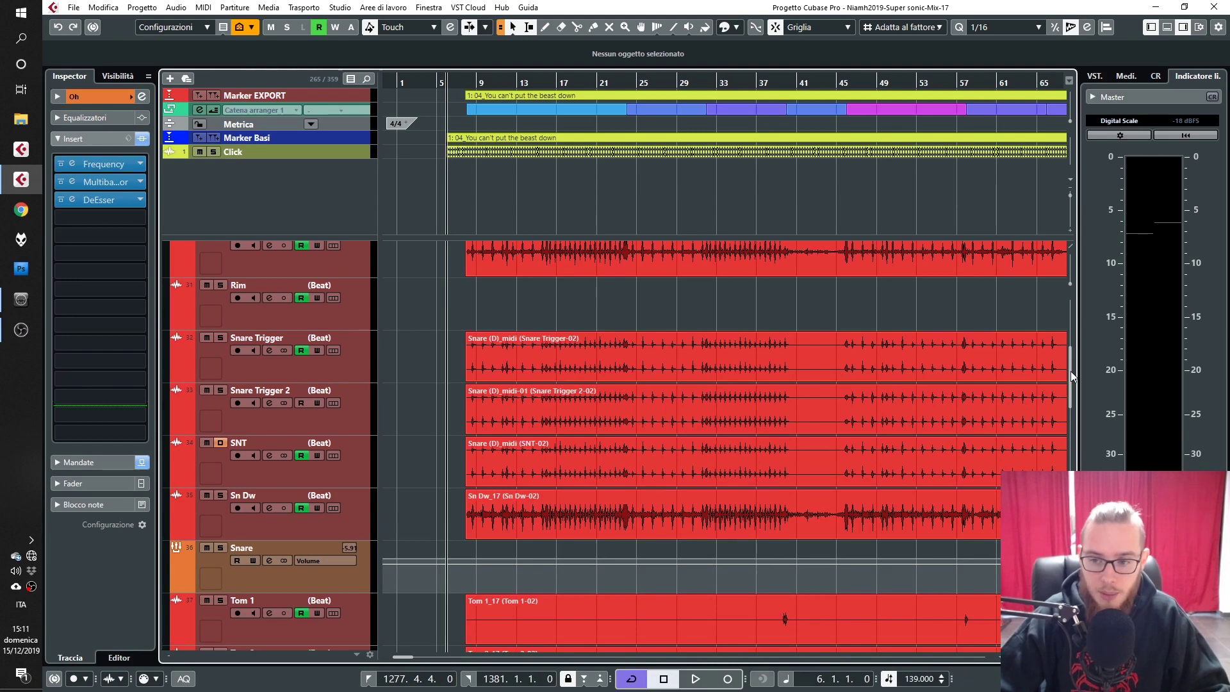
{"action": "scroll", "coordinate": [1070, 371], "scroll_direction": "up", "scroll_amount": 1}
{"action": "scroll", "coordinate": [1071, 374], "scroll_direction": "up", "scroll_amount": 4}
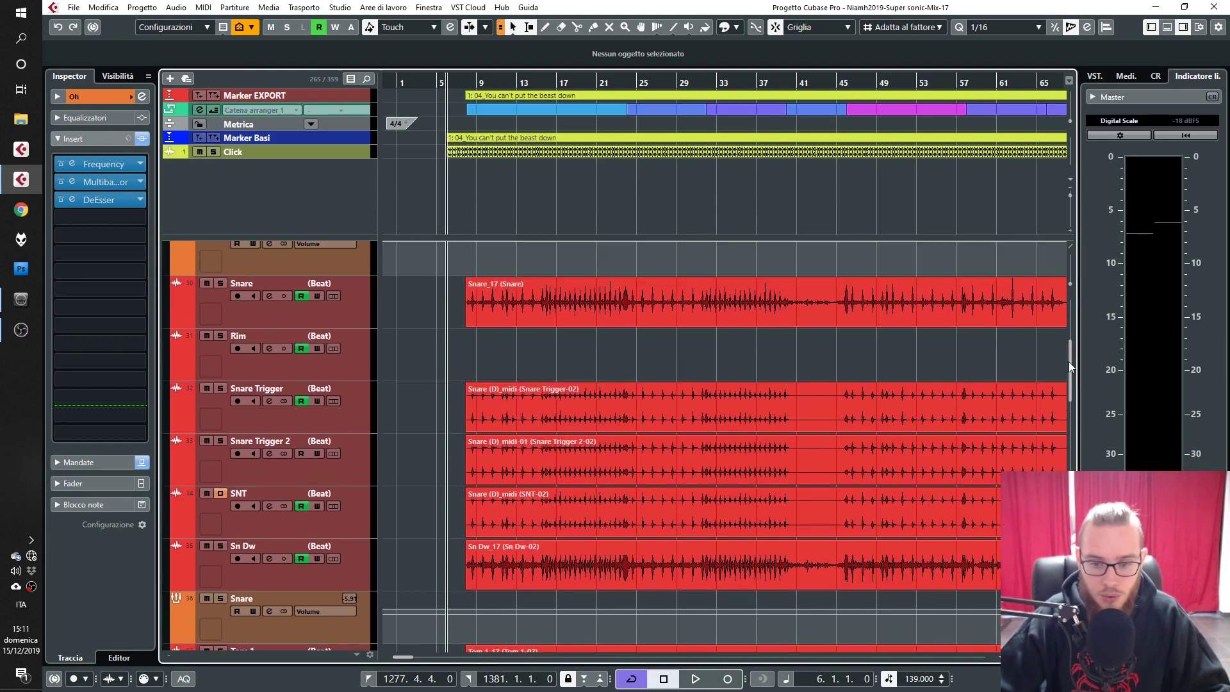
{"action": "scroll", "coordinate": [1063, 354], "scroll_direction": "up", "scroll_amount": 3}
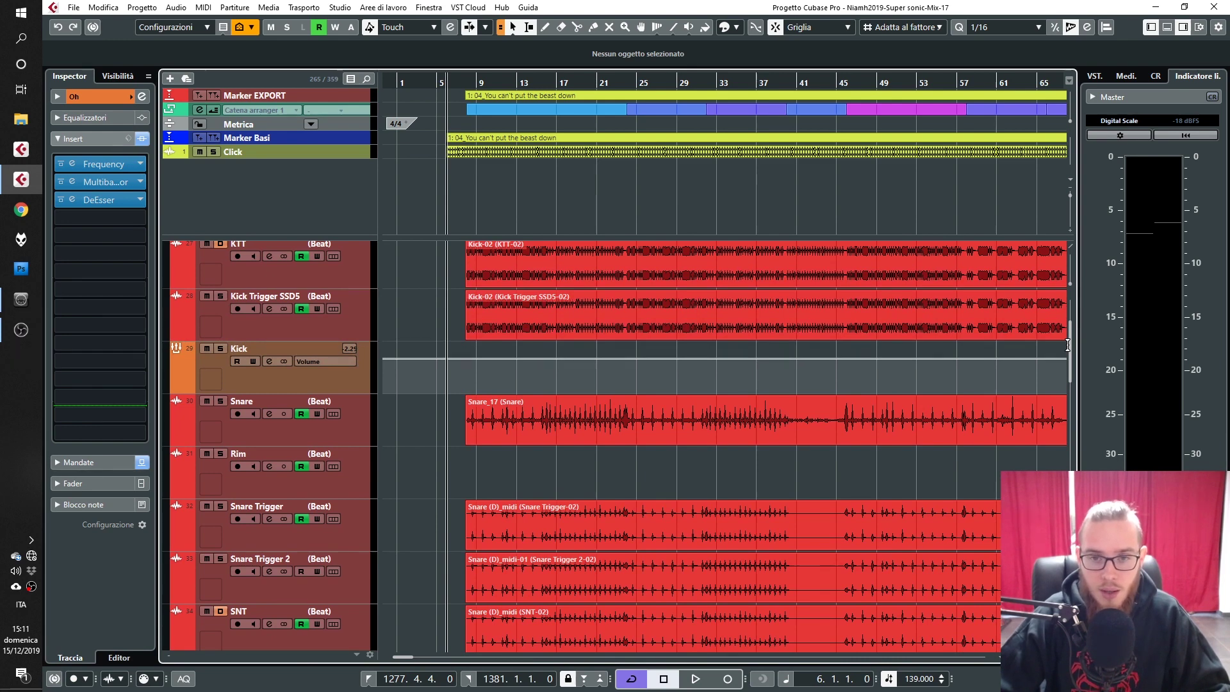
{"action": "scroll", "coordinate": [1067, 339], "scroll_direction": "up", "scroll_amount": 6}
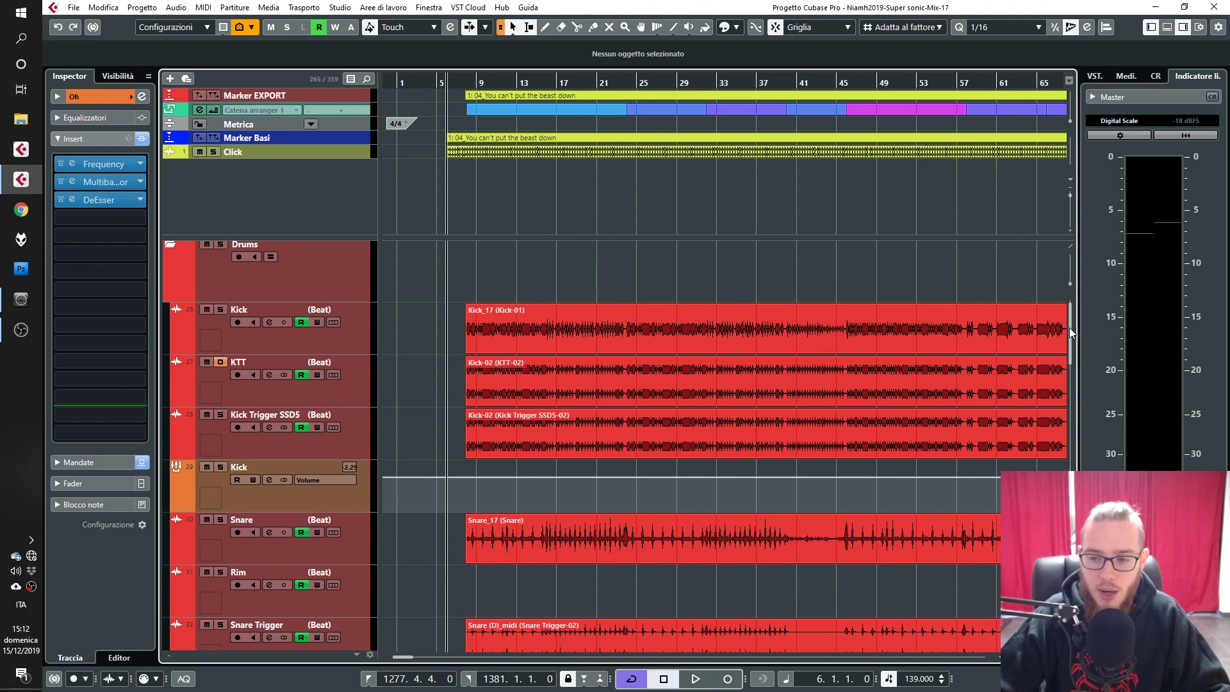
{"action": "scroll", "coordinate": [1071, 327], "scroll_direction": "up", "scroll_amount": 1}
{"action": "scroll", "coordinate": [1074, 327], "scroll_direction": "down", "scroll_amount": 4}
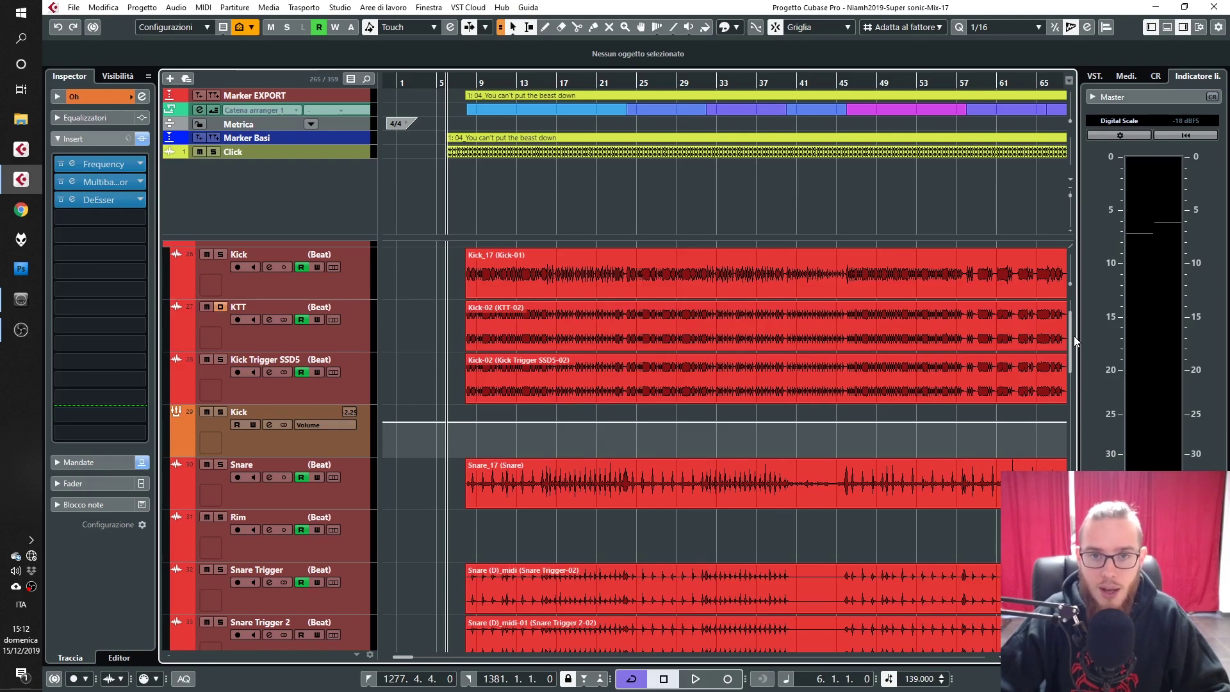
Expand the Bass folder to show Bass 1, Bass D.I. and Bass Dist across a wider stretch of the first song.
{"action": "left_click_drag", "start_coordinate": [1075, 341], "coordinate": [1076, 522]}
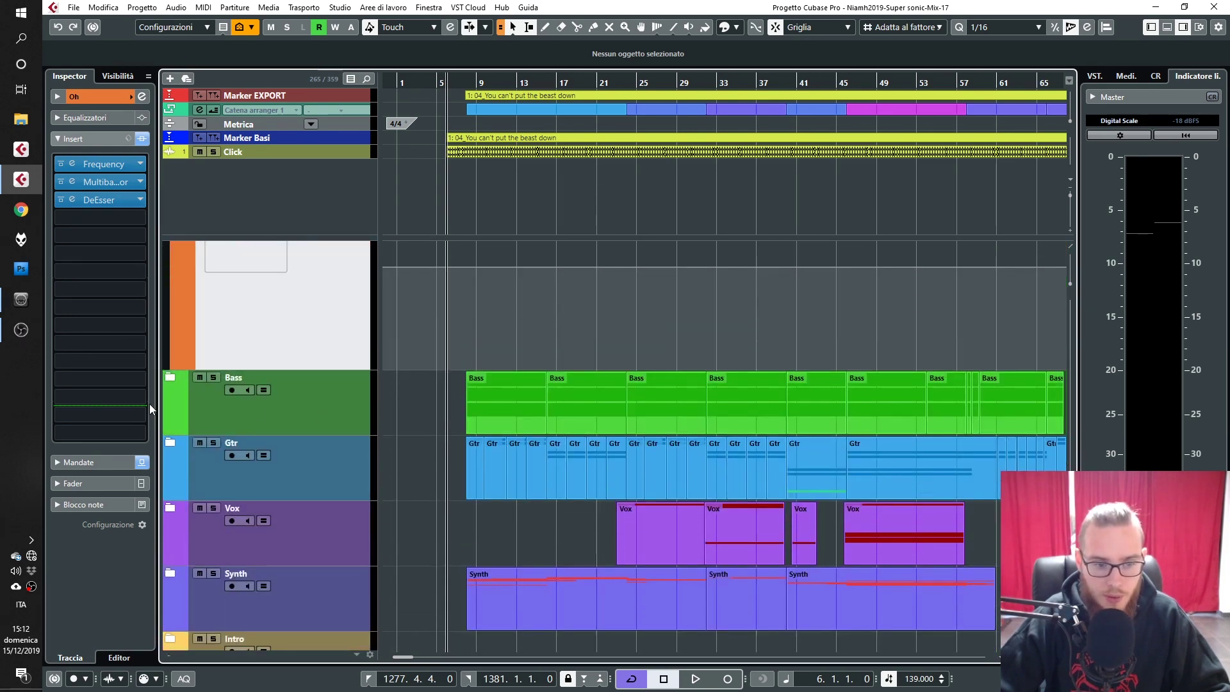
{"action": "left_click", "coordinate": [170, 377]}
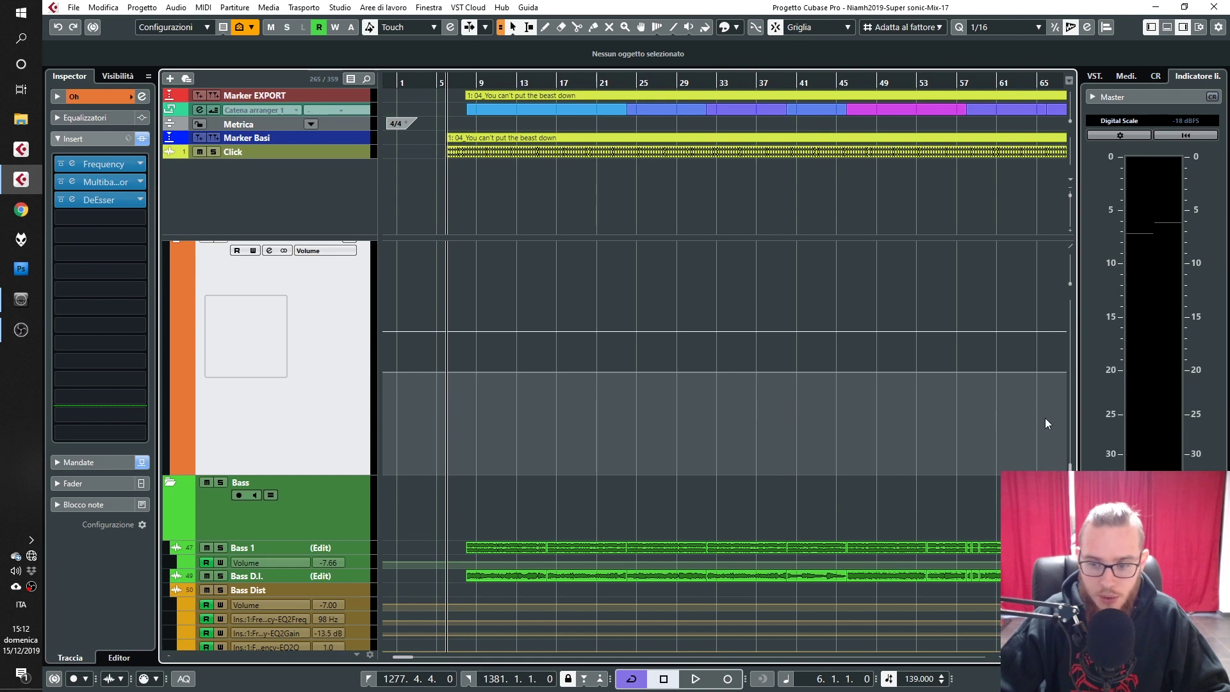
{"action": "left_click_drag", "start_coordinate": [1071, 487], "coordinate": [1071, 495]}
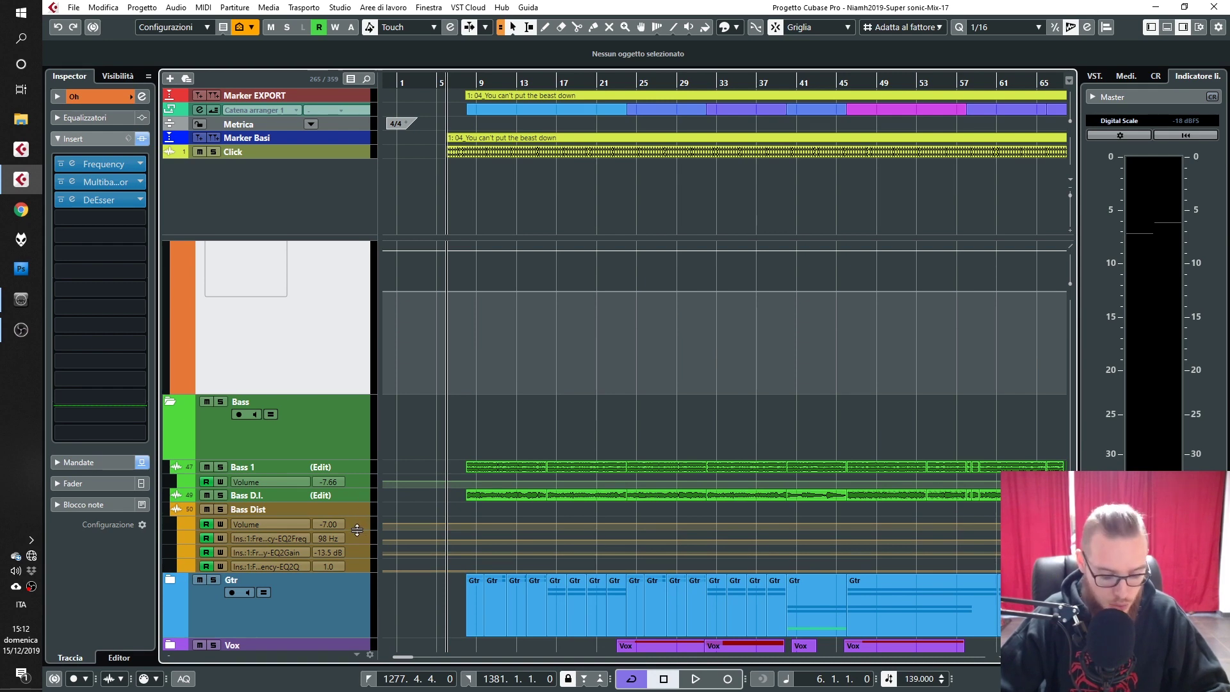
{"action": "key", "text": "g"}
{"action": "key", "text": "g"}
{"action": "key", "text": "g"}
{"action": "key", "text": "g"}
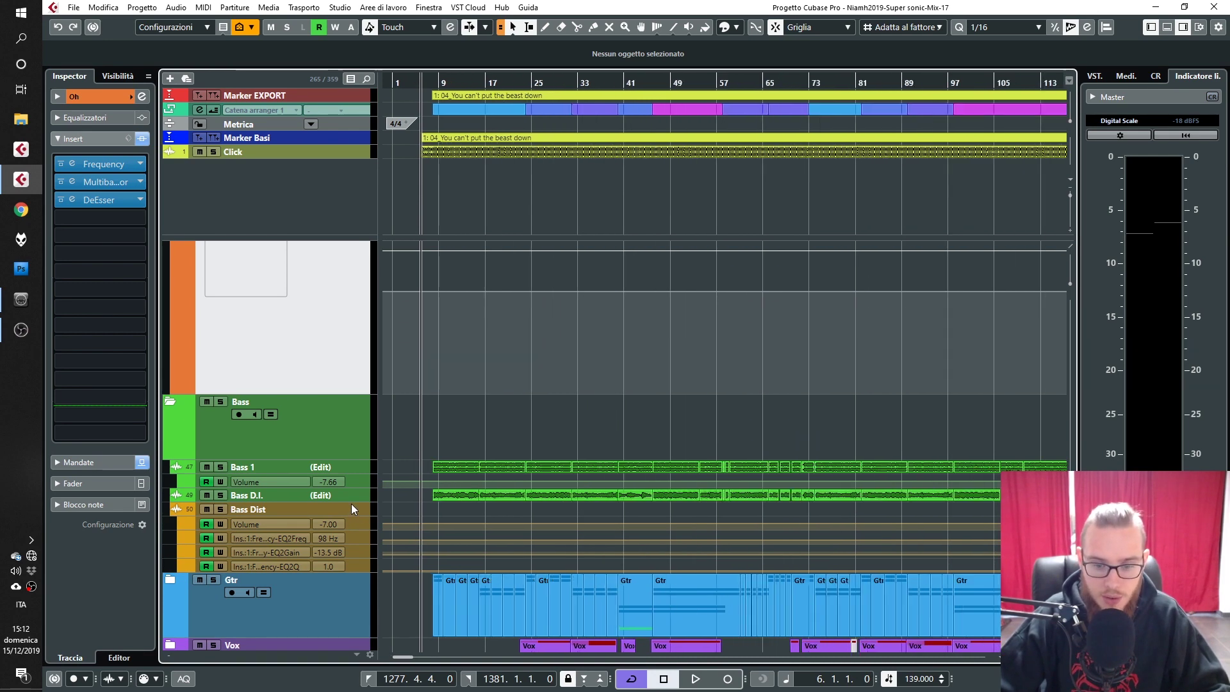
Widen the timeline view to show the Bass 1, Bass D.I. and Bass Dist events across all songs.
{"action": "key", "text": "g"}
{"action": "key", "text": "g"}
{"action": "key", "text": "g"}
{"action": "key", "text": "g"}
{"action": "key", "text": "g"}
{"action": "key", "text": "g"}
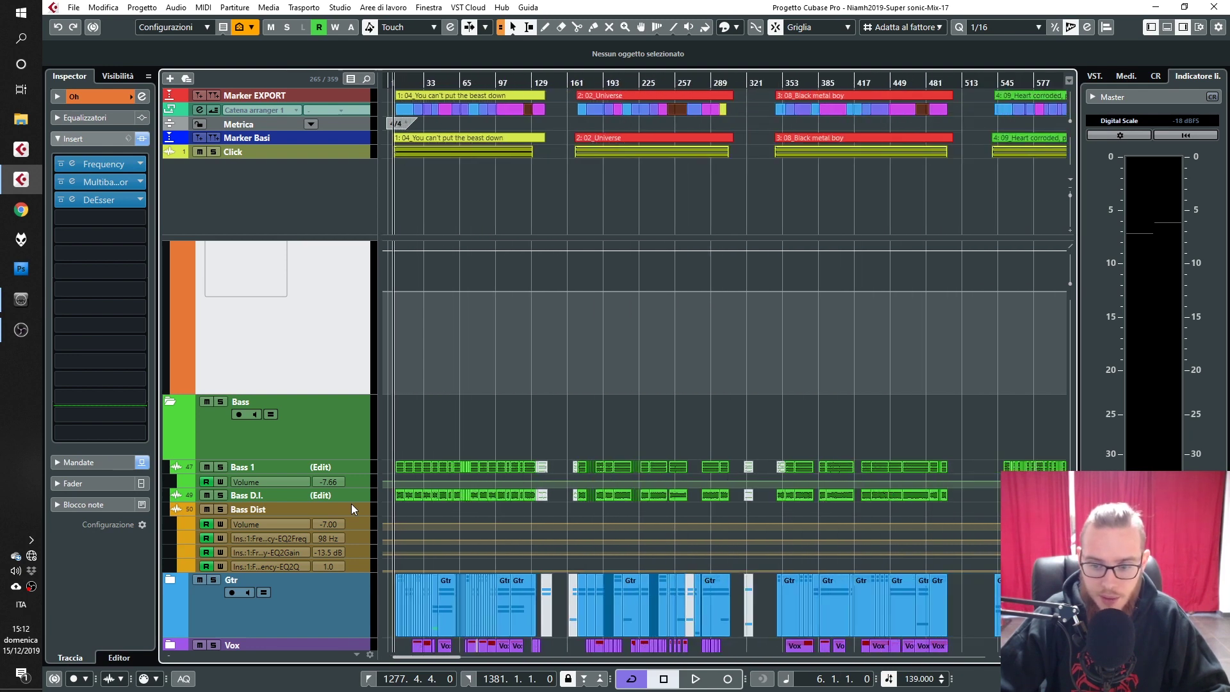
{"action": "key", "text": "g"}
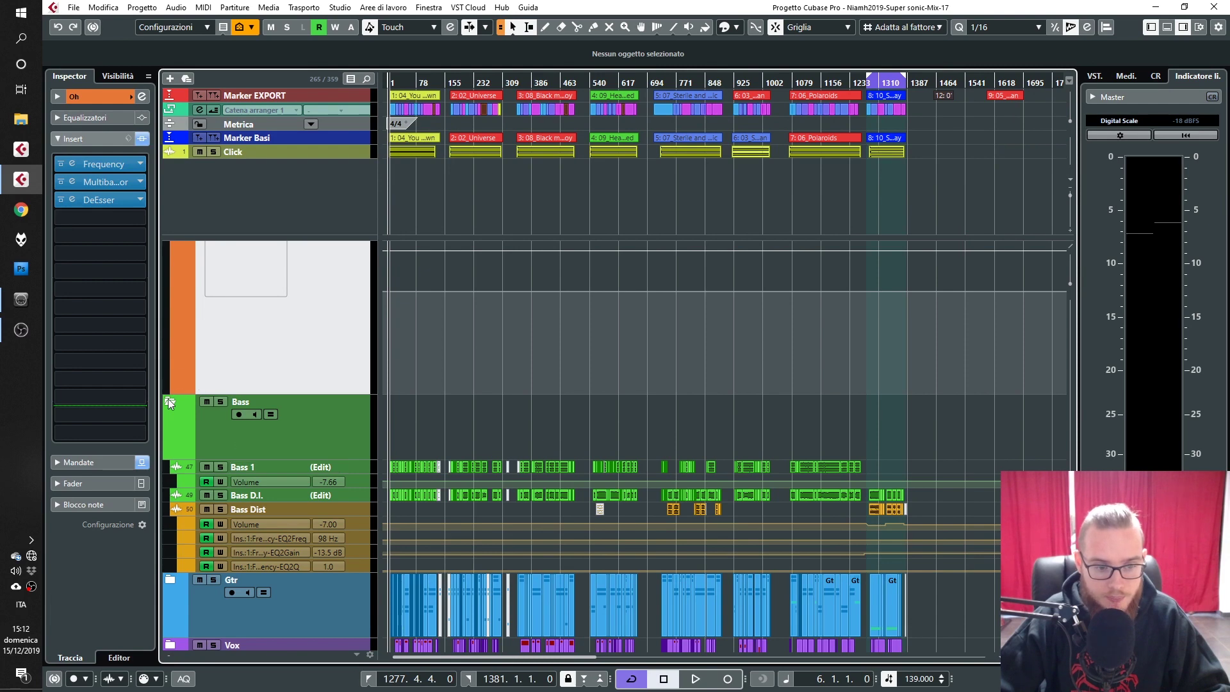
Compare the Kick track's v1 and Edit versions, finishing on the Beat version.
{"action": "scroll", "coordinate": [279, 406], "scroll_direction": "up", "scroll_amount": 5}
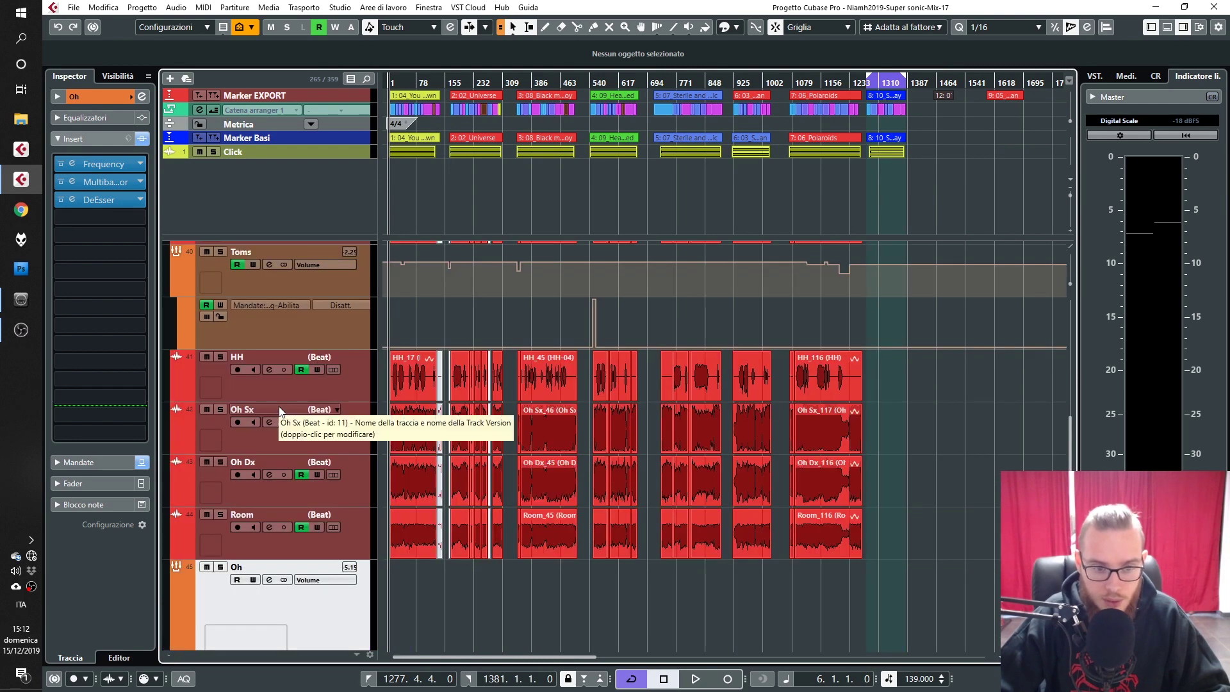
{"action": "scroll", "coordinate": [197, 581], "scroll_direction": "up", "scroll_amount": 6}
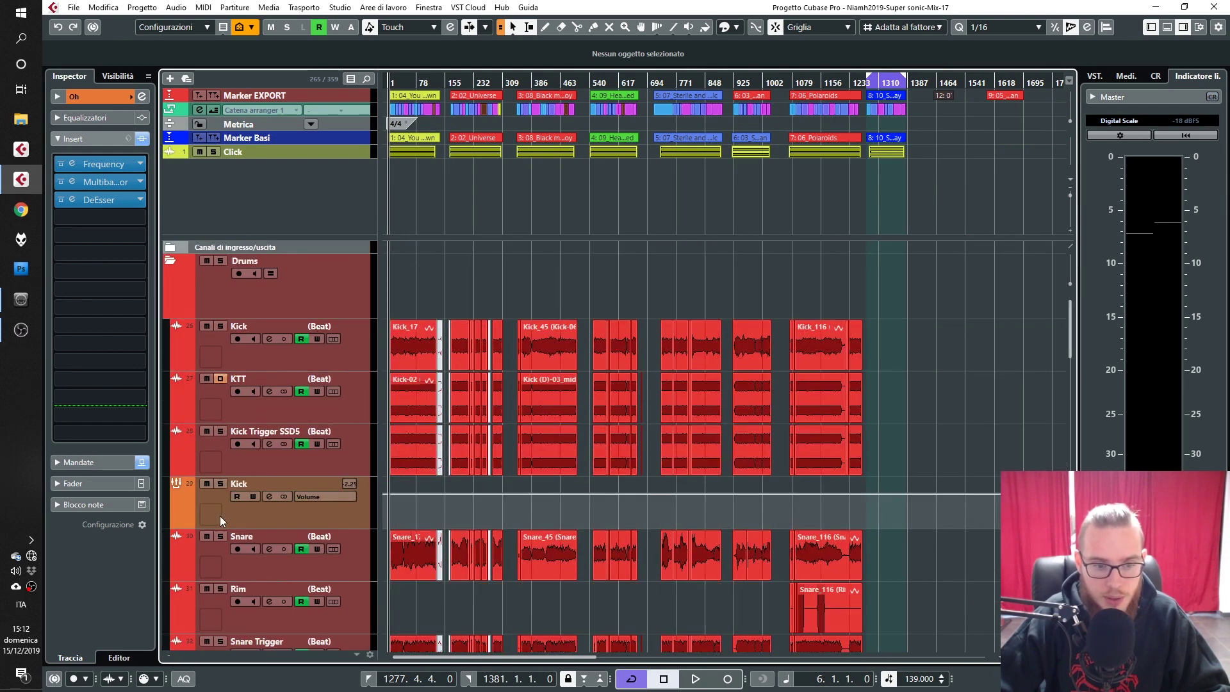
{"action": "left_click", "coordinate": [332, 299]}
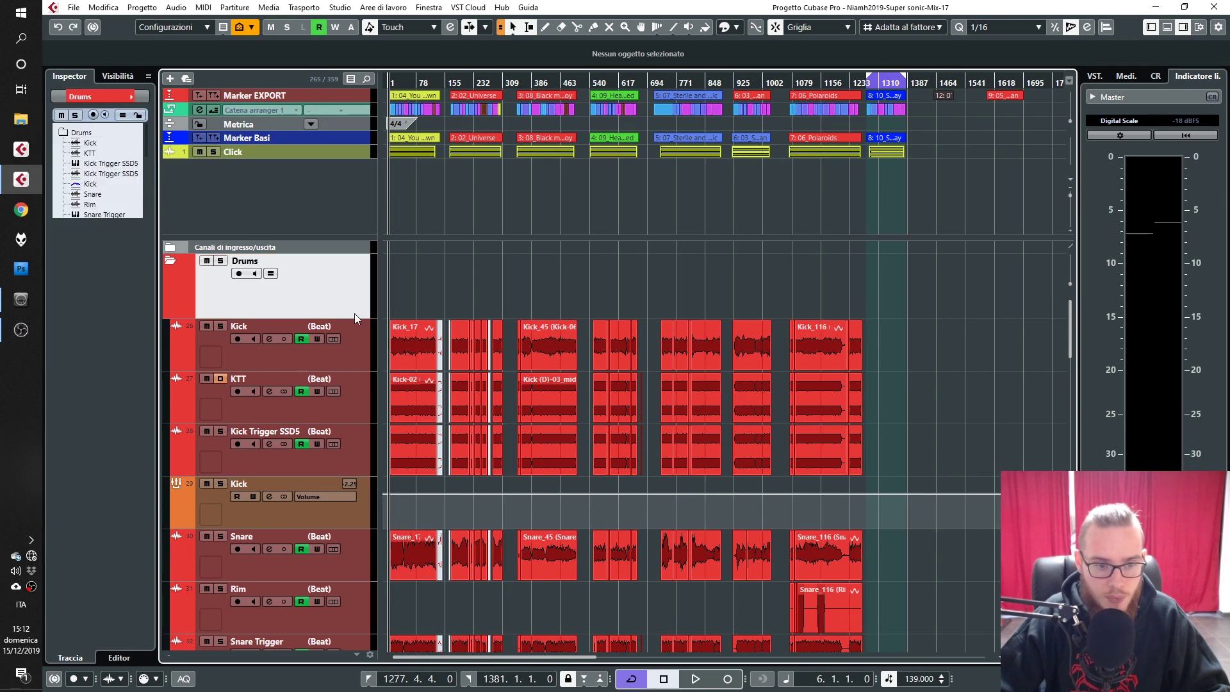
{"action": "left_click", "coordinate": [352, 343]}
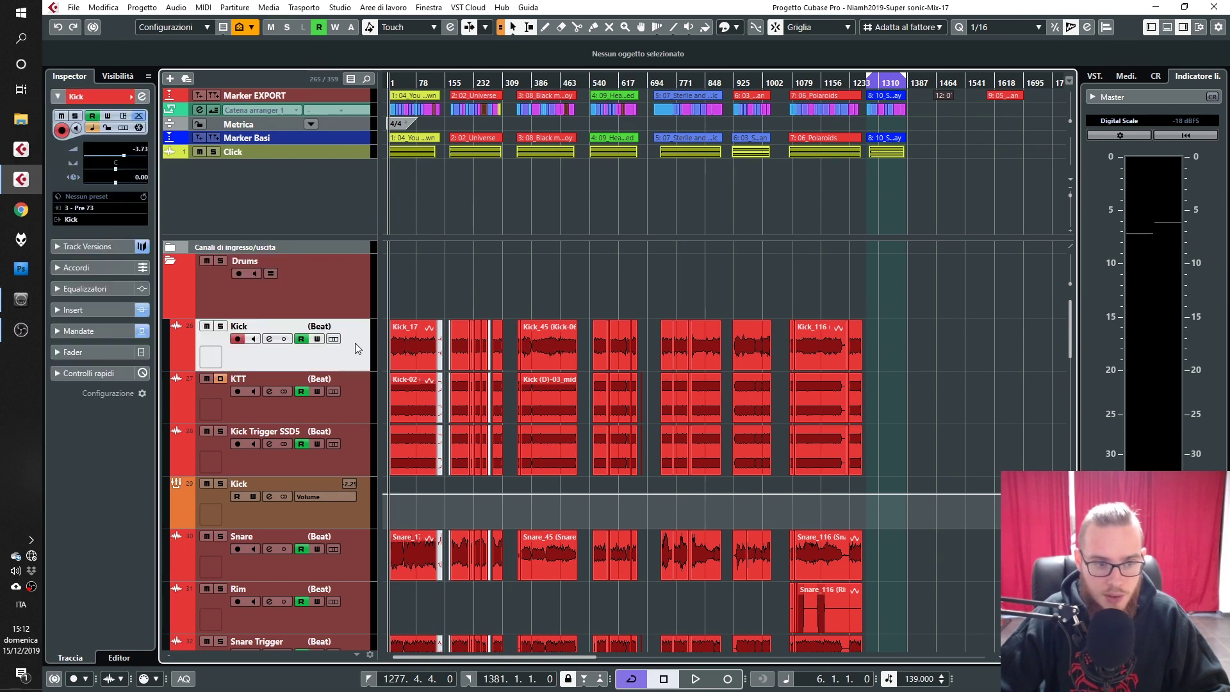
{"action": "left_click", "coordinate": [113, 247]}
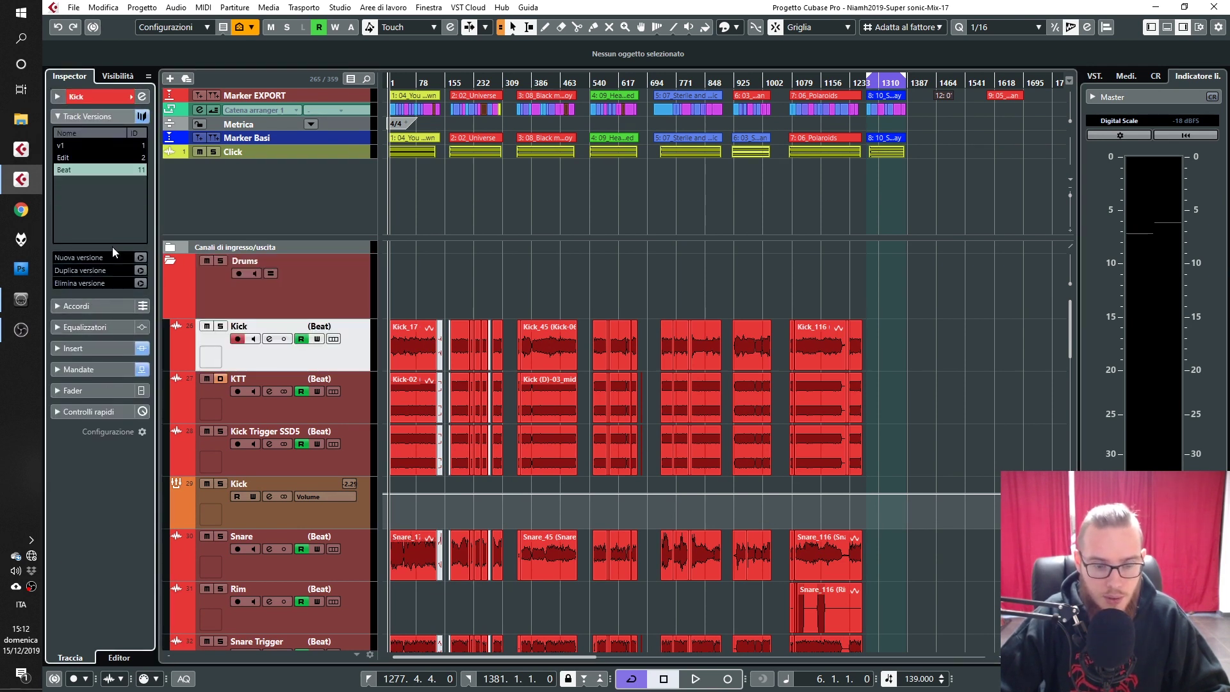
{"action": "left_click", "coordinate": [82, 145]}
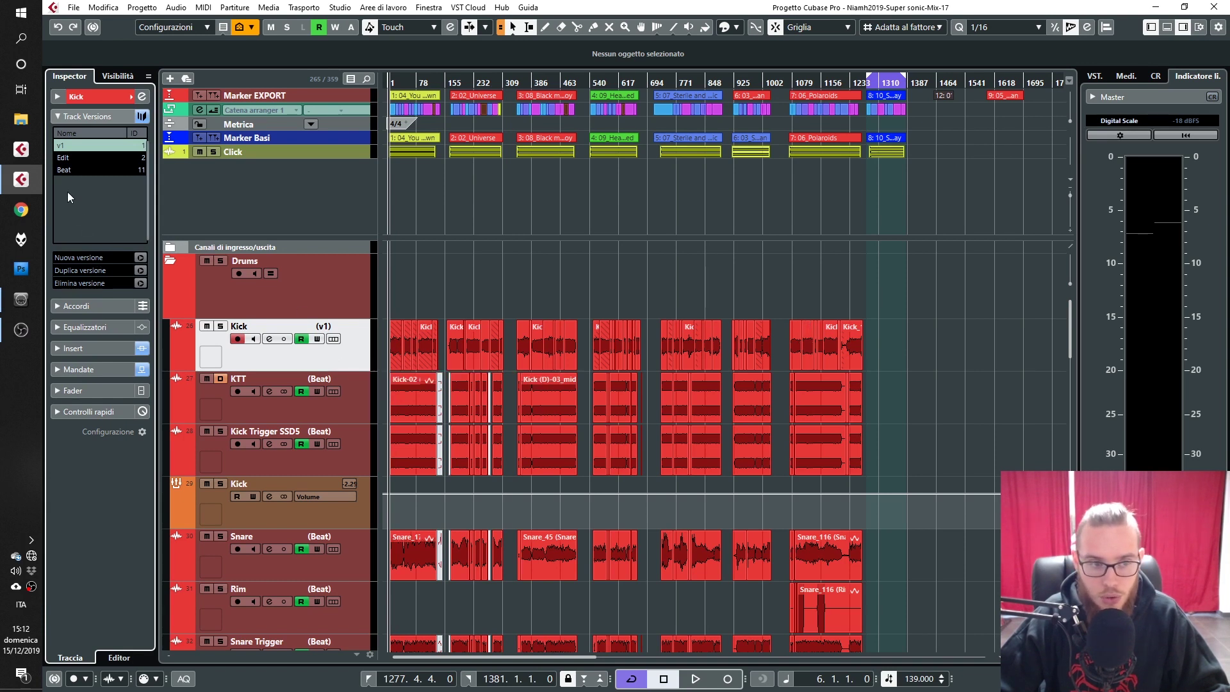
{"action": "left_click", "coordinate": [82, 155]}
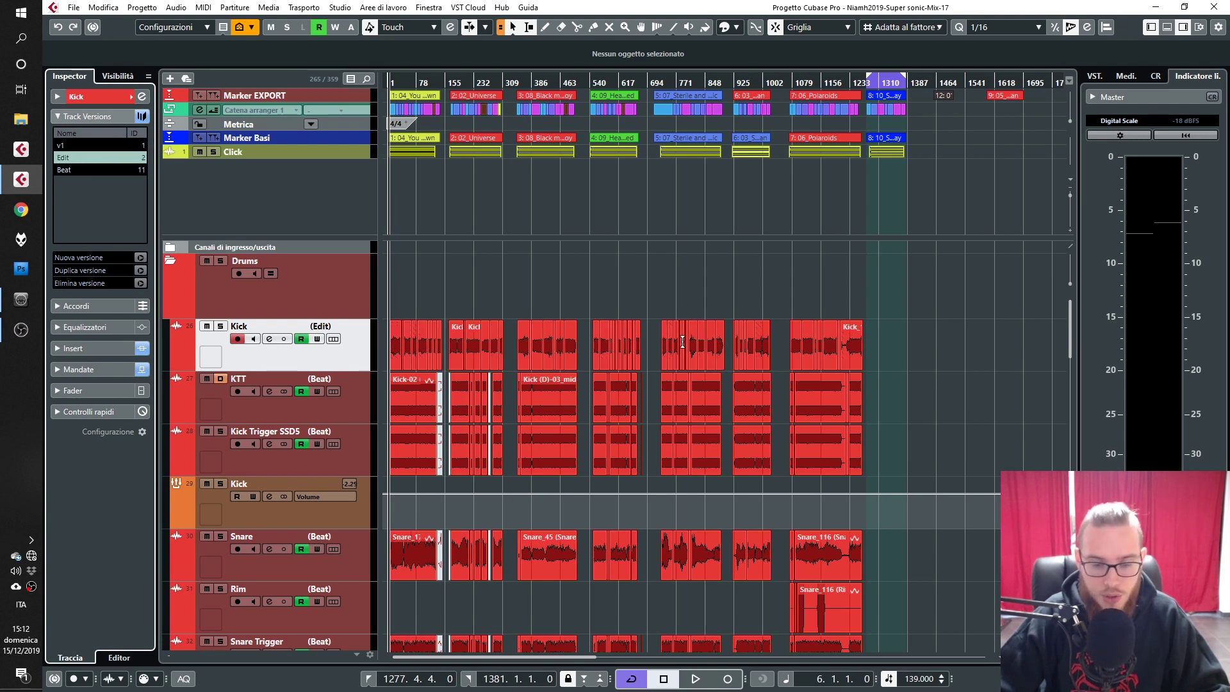
{"action": "left_click", "coordinate": [105, 170]}
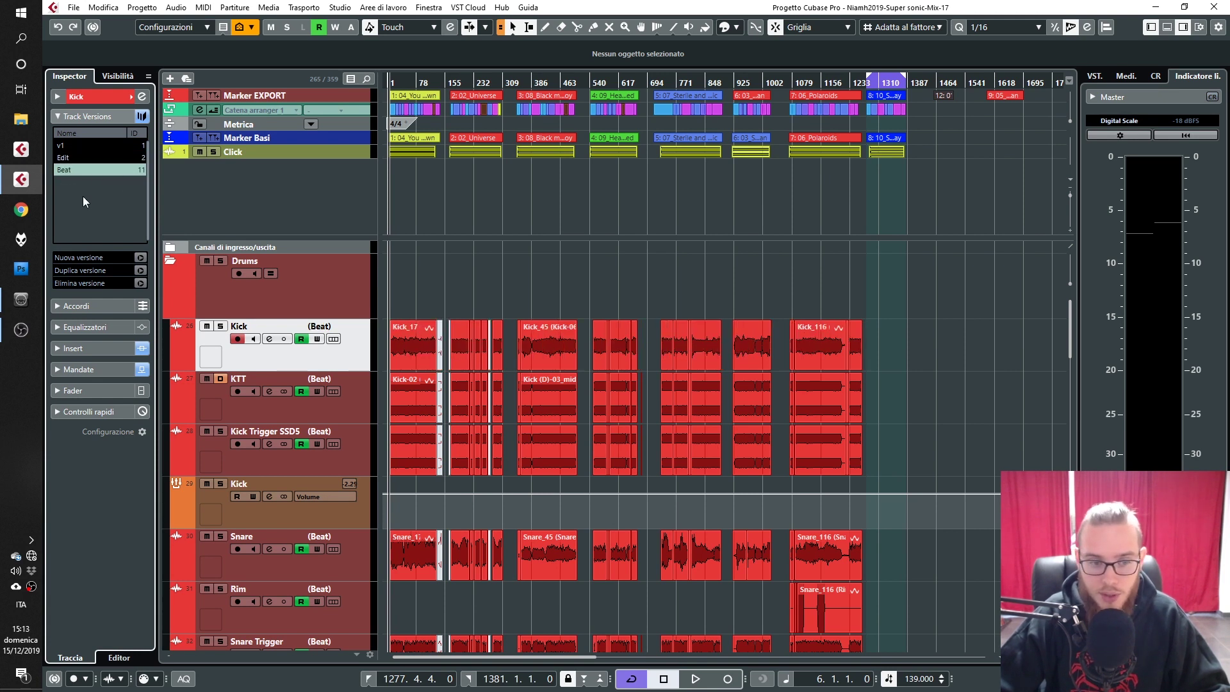
Collapse the Drums and Bass folders and expand the Gtr folder to show its guitar tracks.
{"action": "left_click", "coordinate": [171, 264]}
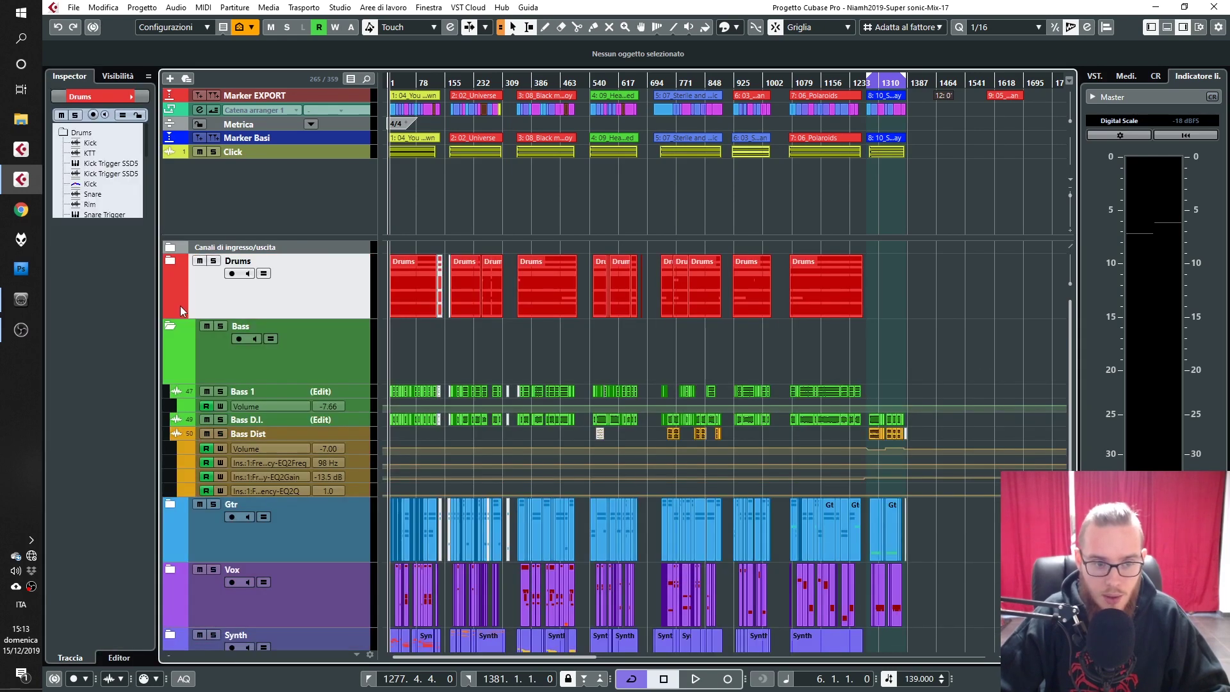
{"action": "left_click", "coordinate": [171, 325]}
{"action": "left_click", "coordinate": [171, 391]}
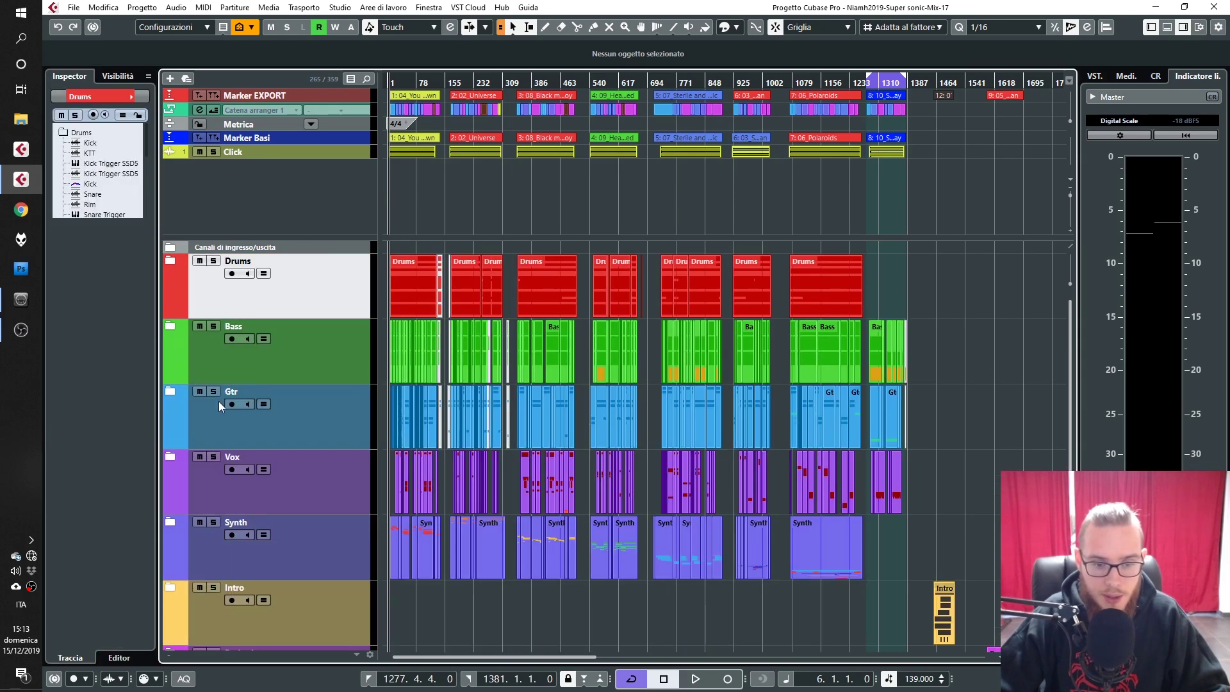
{"action": "scroll", "coordinate": [282, 432], "scroll_direction": "down", "scroll_amount": 5}
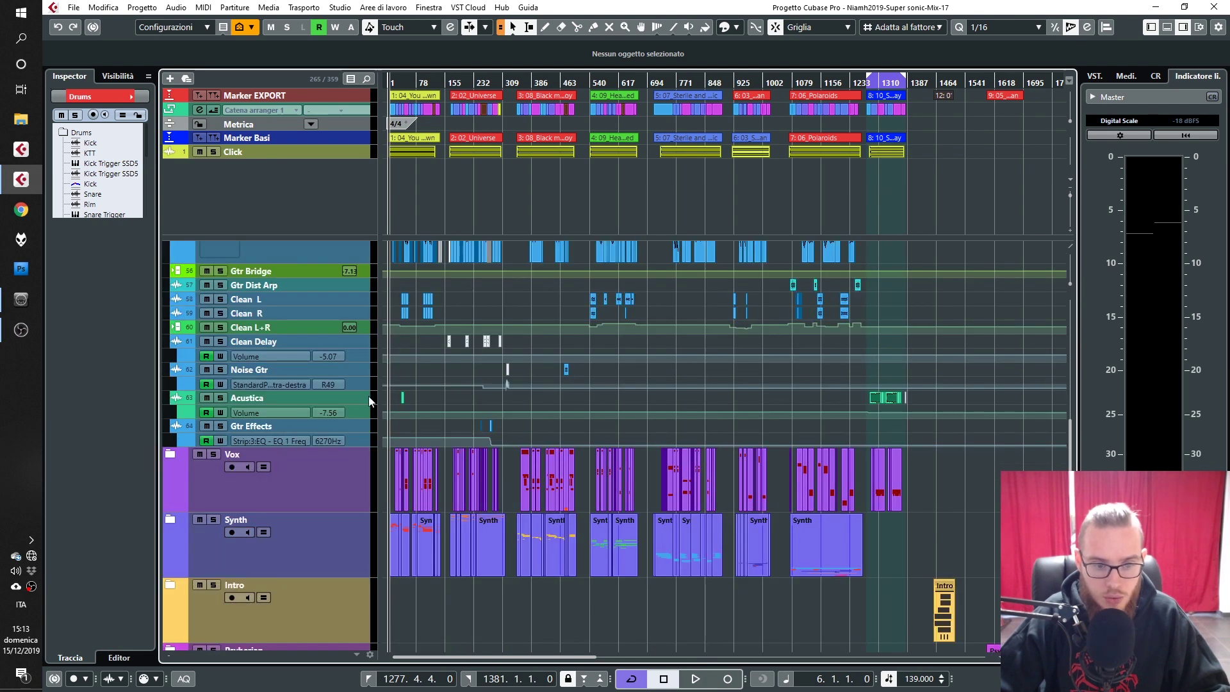
{"action": "scroll", "coordinate": [1074, 430], "scroll_direction": "up", "scroll_amount": 2}
{"action": "left_click_drag", "start_coordinate": [1074, 431], "coordinate": [1068, 348]}
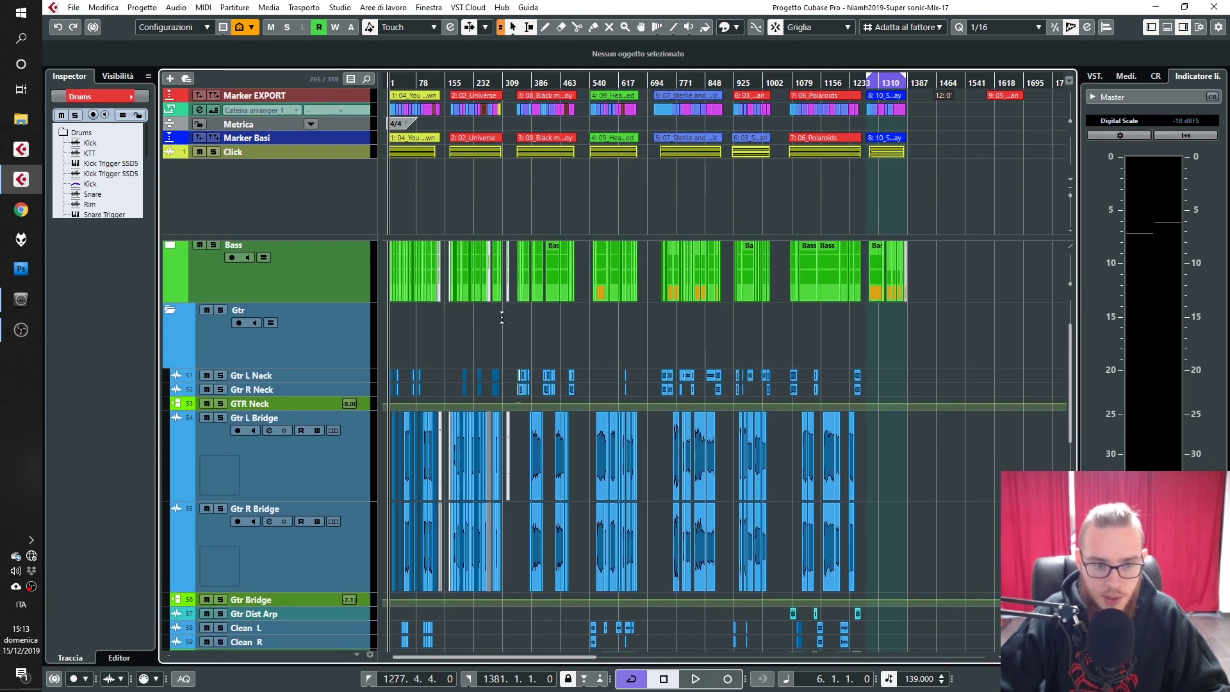
Examine the neck and bridge guitar tracks over the first song, selecting Gtr L Neck and the GTR Neck track.
{"action": "left_click", "coordinate": [327, 378]}
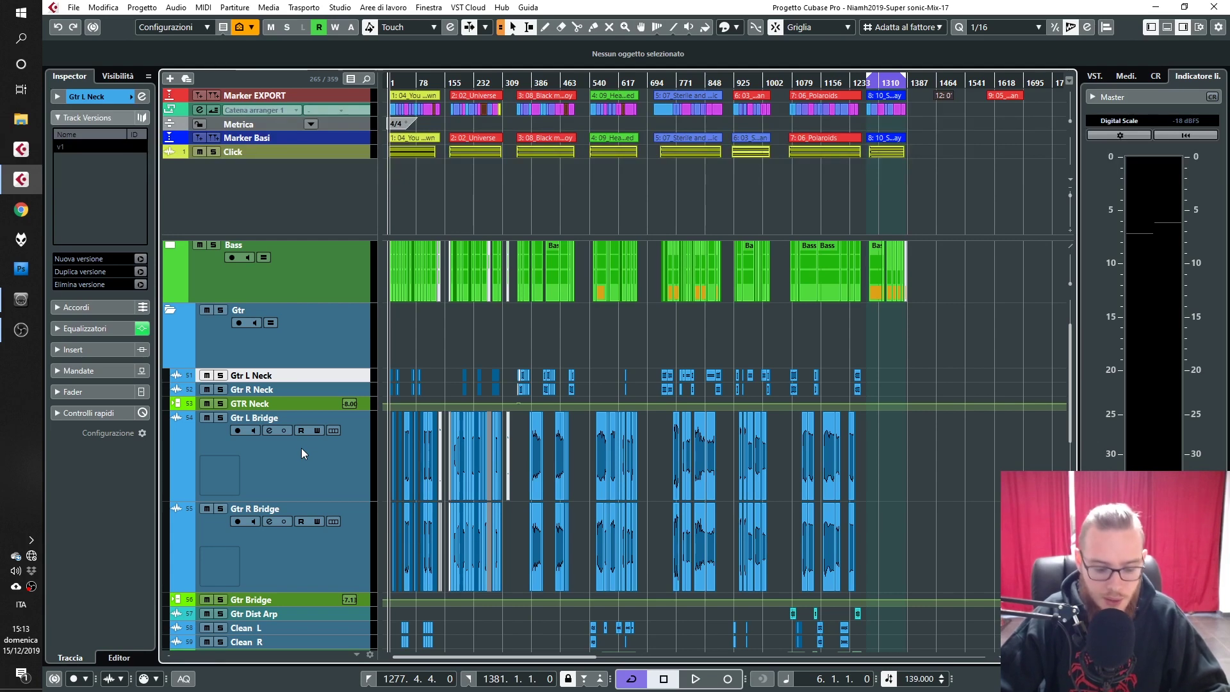
{"action": "key", "text": "h"}
{"action": "key", "text": "h"}
{"action": "key", "text": "h"}
{"action": "key", "text": "h"}
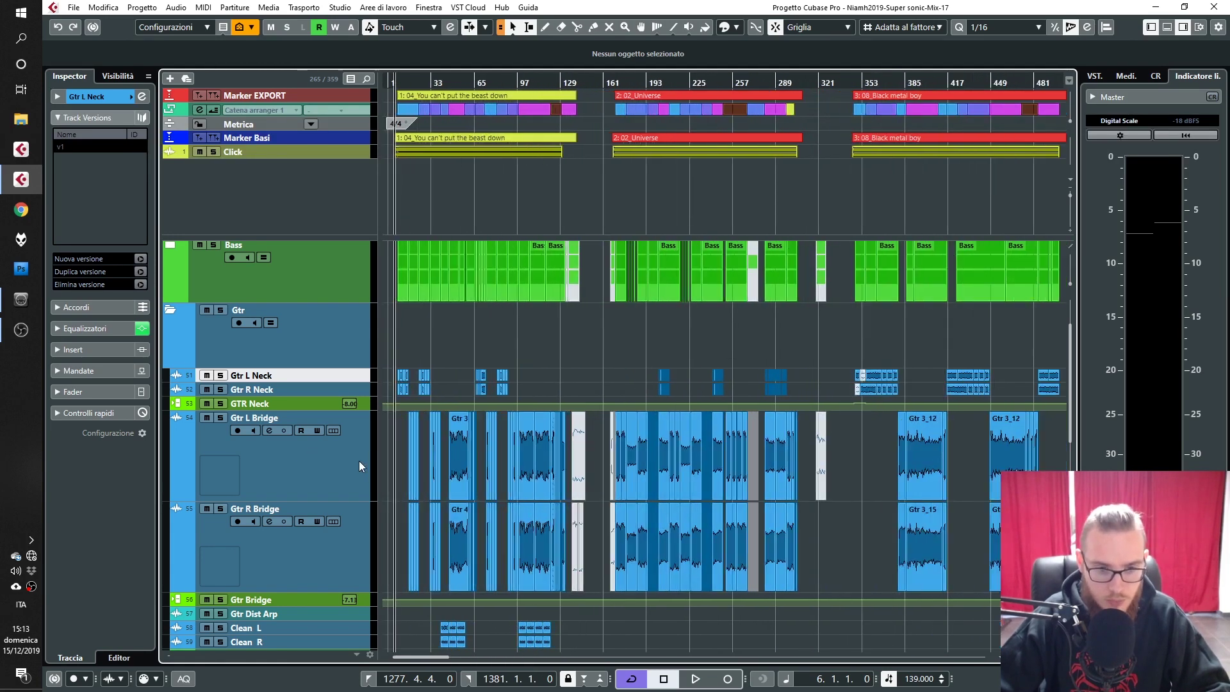
{"action": "key", "text": "h"}
{"action": "key", "text": "h"}
{"action": "key", "text": "h"}
{"action": "key", "text": "h"}
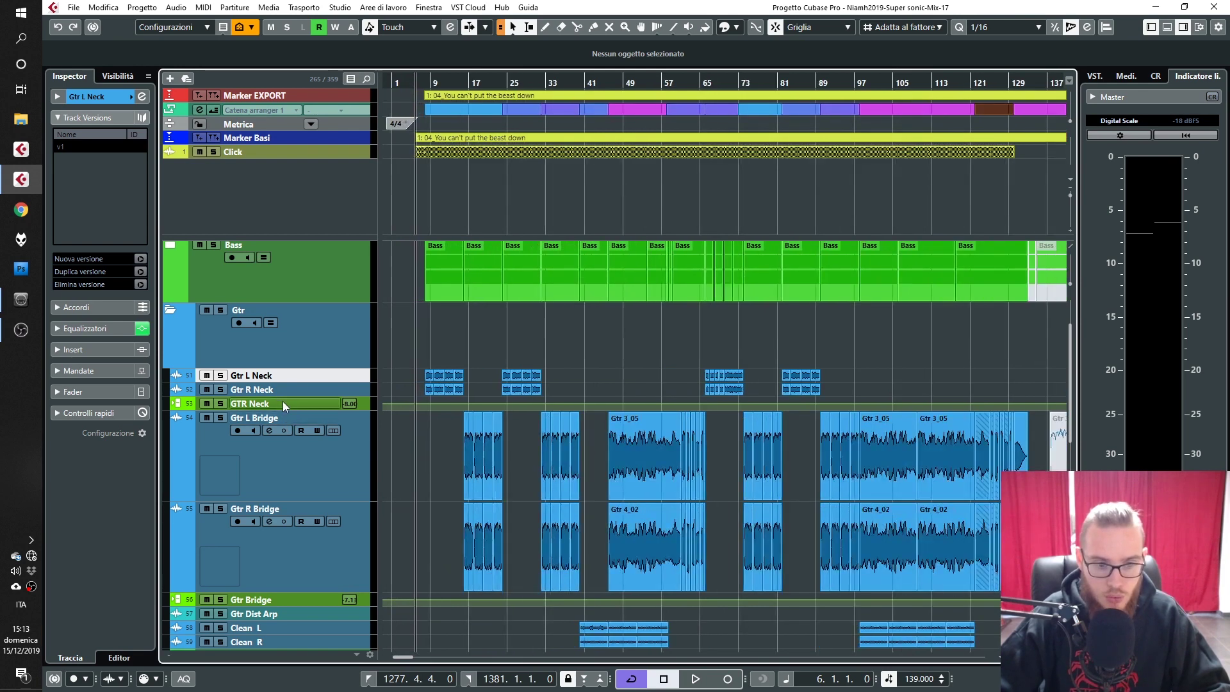
{"action": "left_click", "coordinate": [282, 400]}
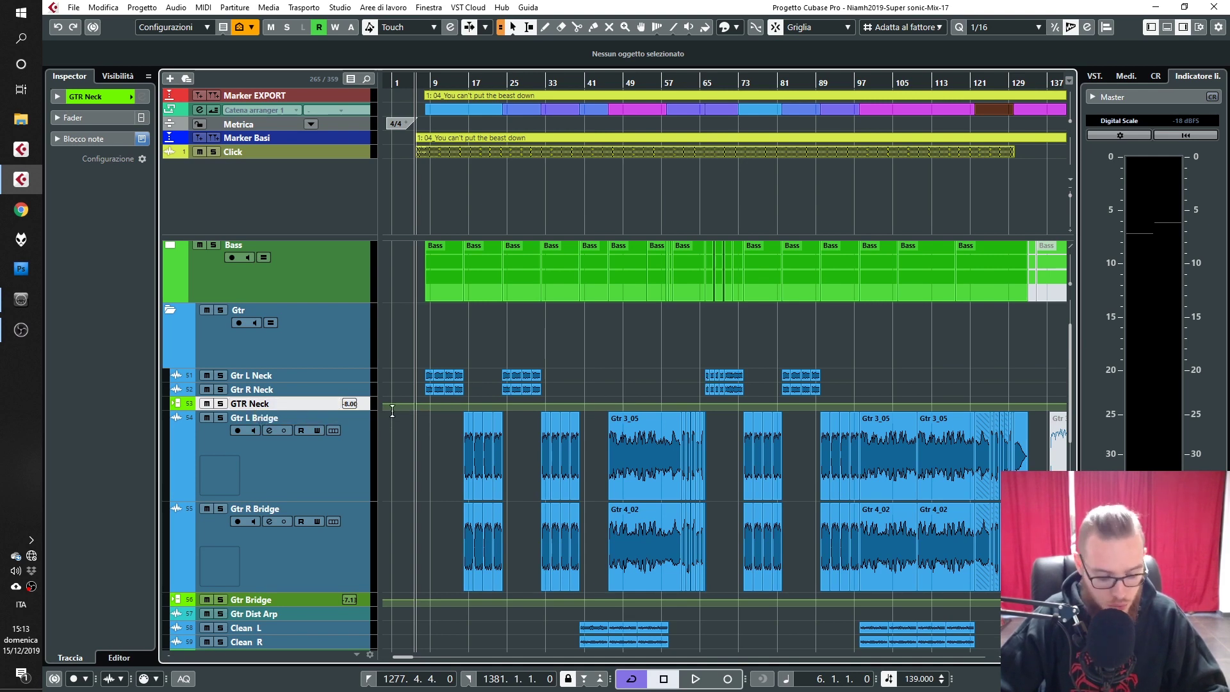
Review the remaining guitar tracks across several songs, selecting Gtr Dist Arp and Clean L.
{"action": "scroll", "coordinate": [392, 411], "scroll_direction": "down", "scroll_amount": 7}
{"action": "scroll", "coordinate": [392, 411], "scroll_direction": "down", "scroll_amount": 2}
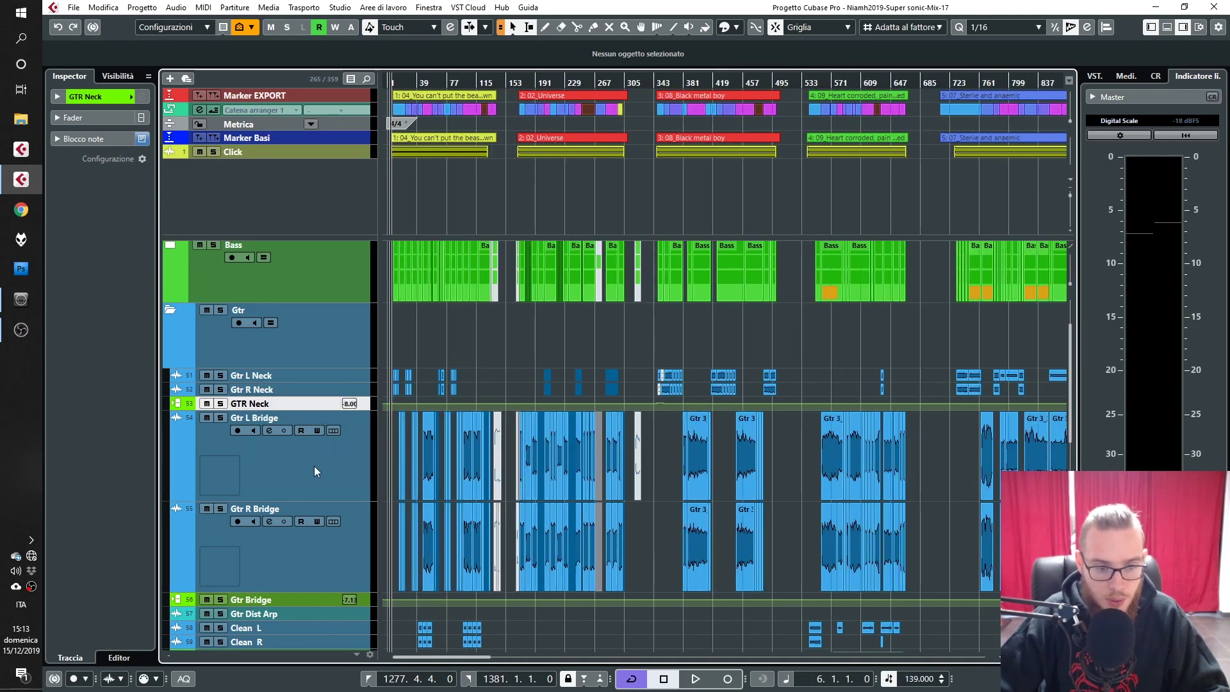
{"action": "scroll", "coordinate": [347, 555], "scroll_direction": "down", "scroll_amount": 5}
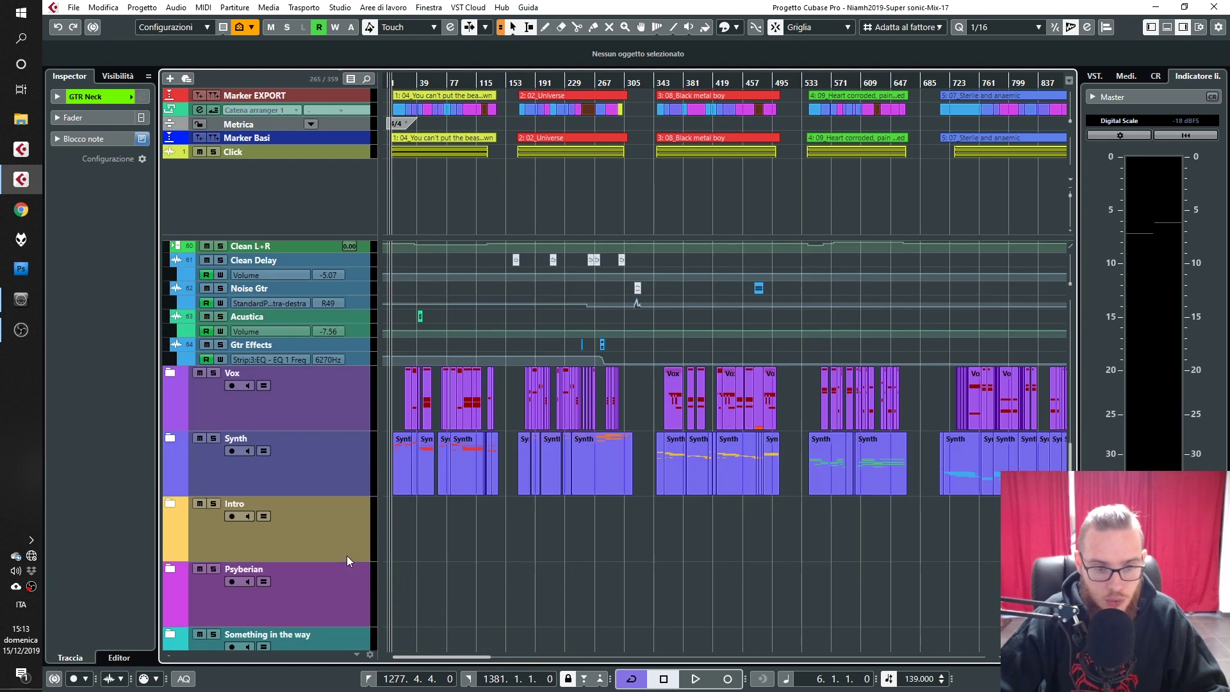
{"action": "scroll", "coordinate": [345, 408], "scroll_direction": "up", "scroll_amount": 4}
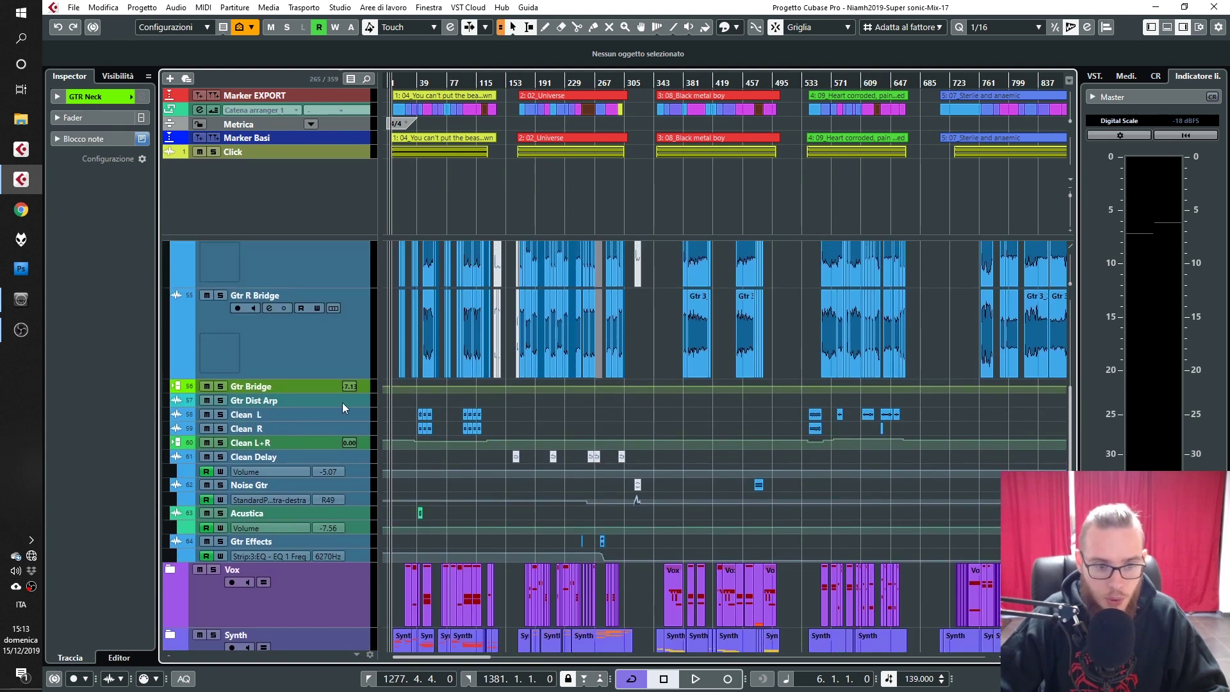
{"action": "left_click", "coordinate": [284, 401]}
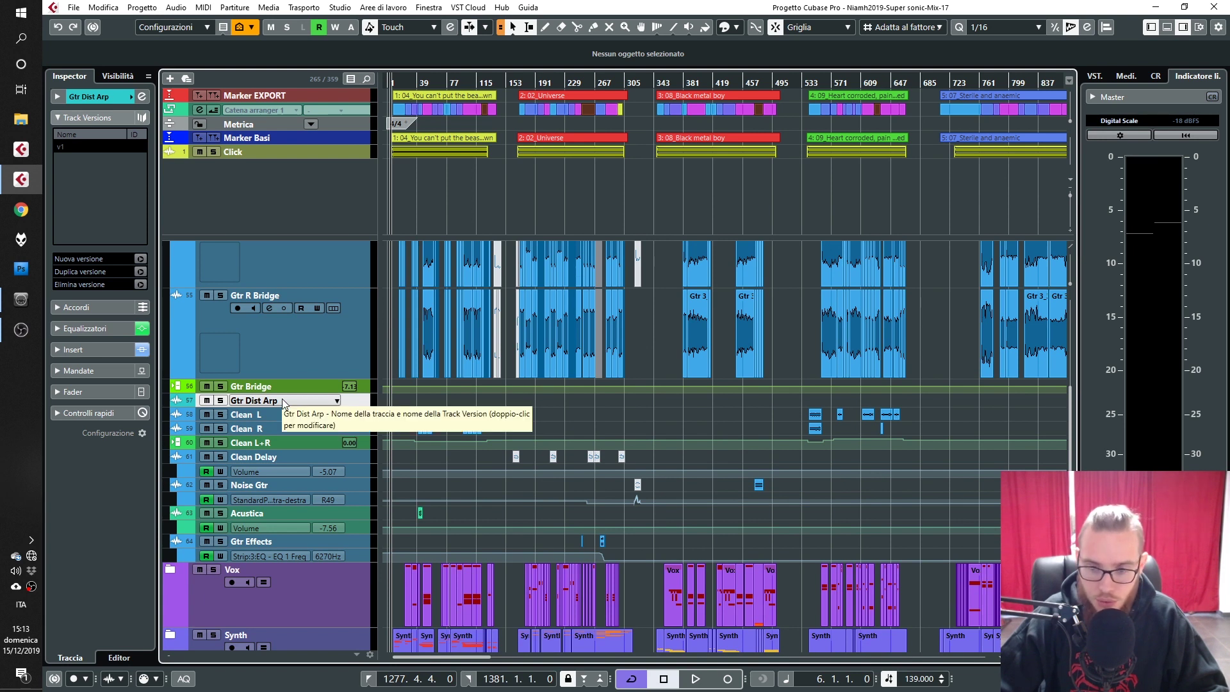
{"action": "left_click", "coordinate": [287, 414]}
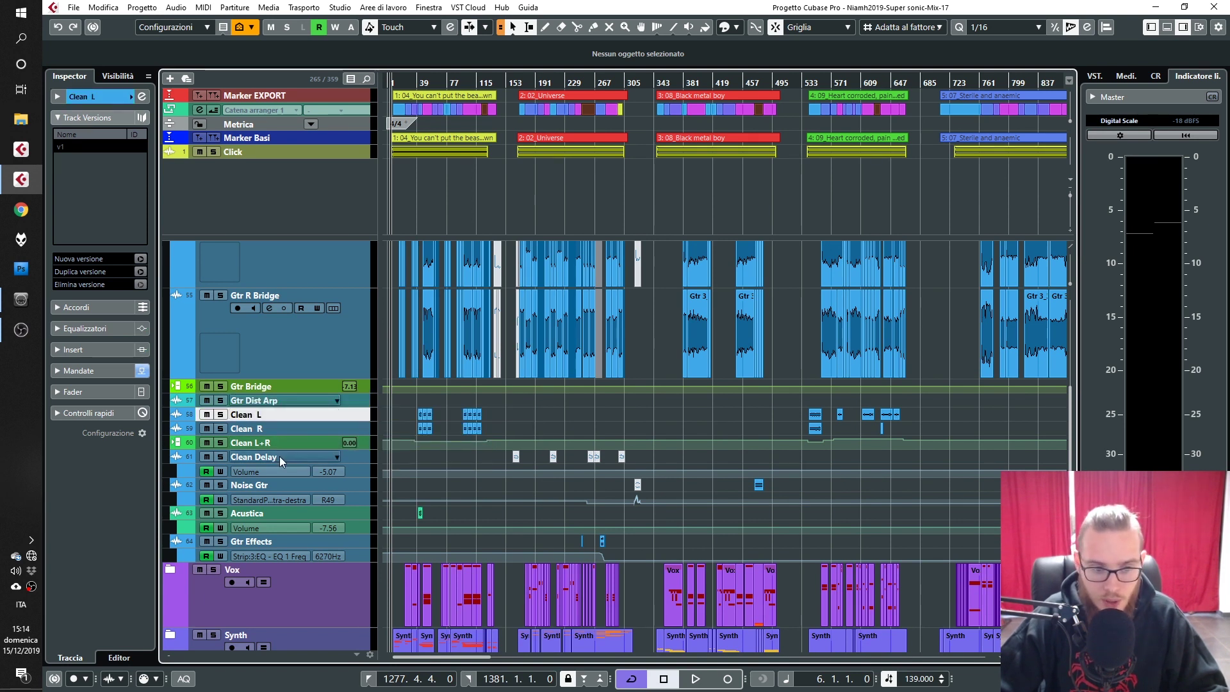
Inspect the Clean Delay, Noise Gtr, Acustica and Gtr Effects tracks across the whole project.
{"action": "left_click", "coordinate": [280, 456]}
{"action": "key", "text": "g"}
{"action": "key", "text": "g"}
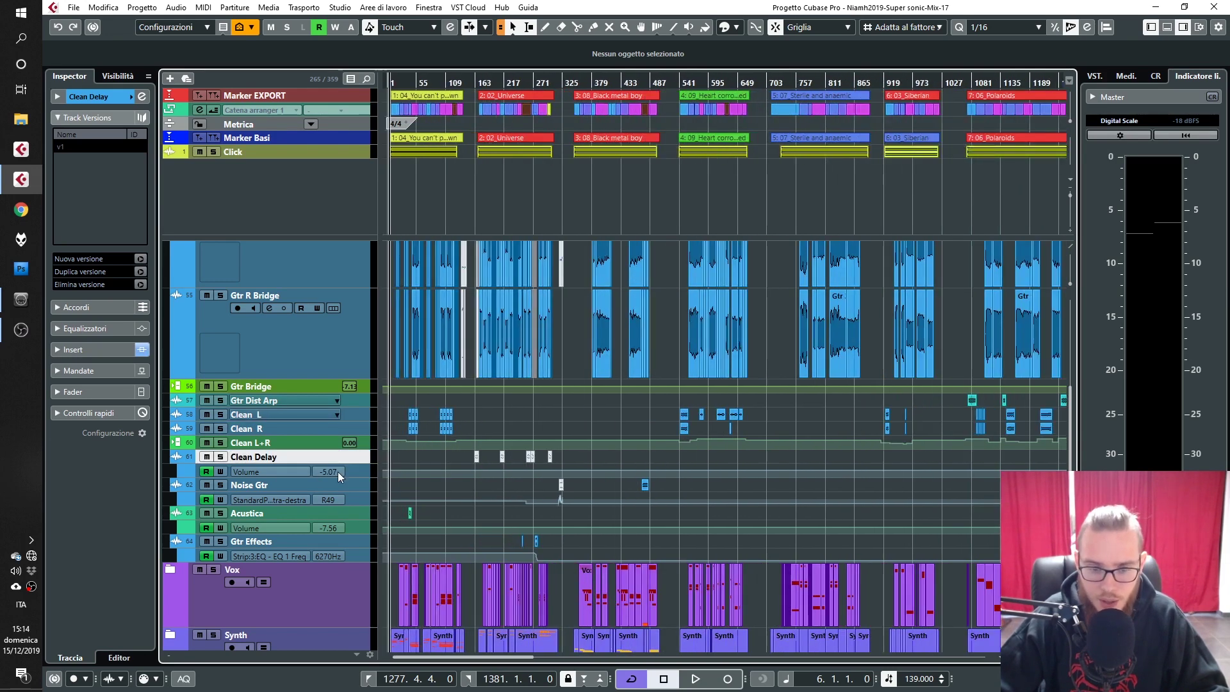
{"action": "left_click", "coordinate": [278, 485]}
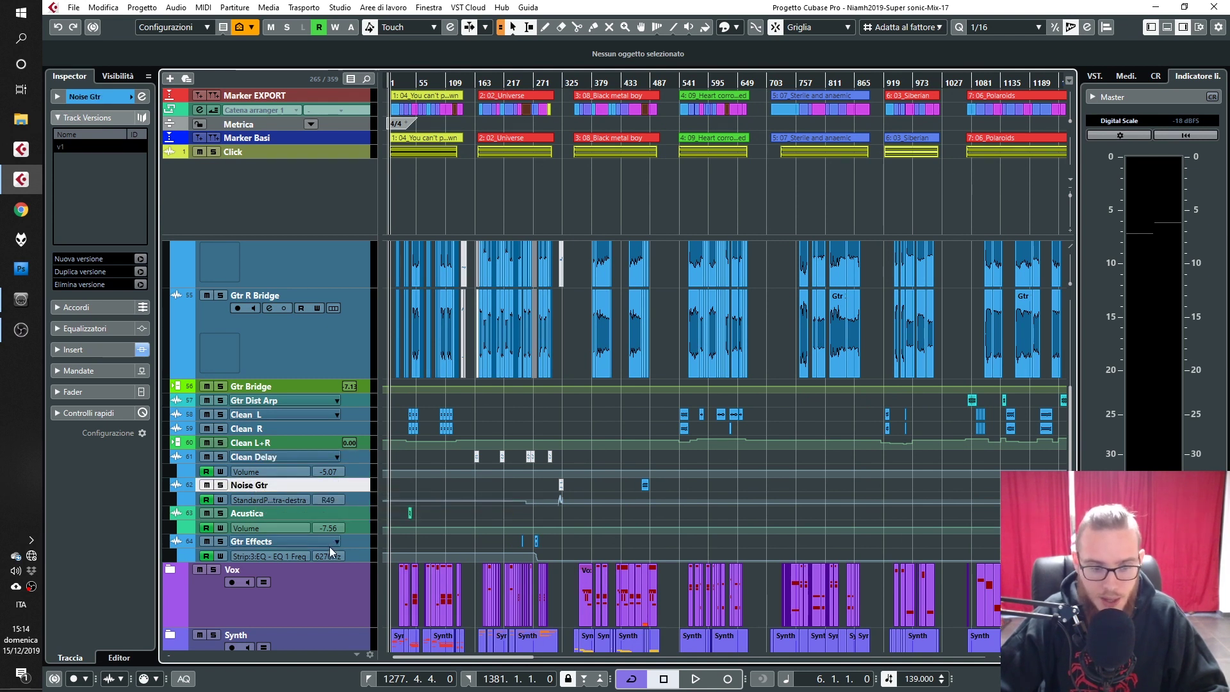
{"action": "left_click", "coordinate": [260, 513]}
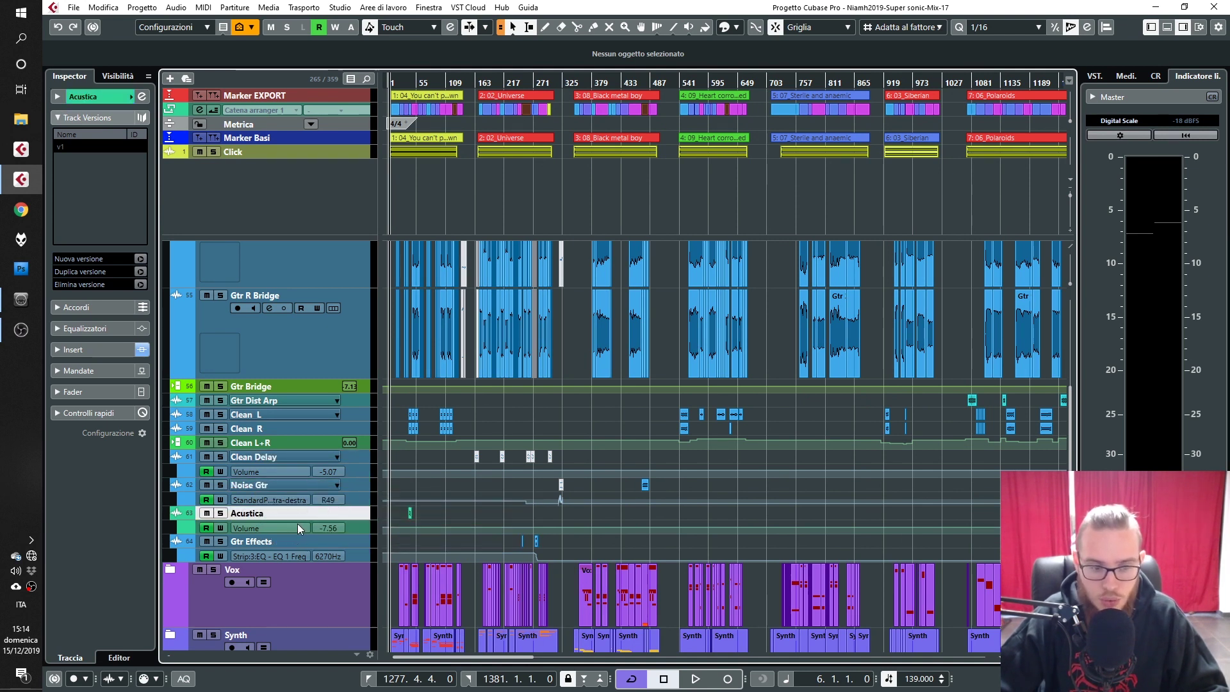
{"action": "left_click", "coordinate": [294, 540]}
{"action": "key", "text": "g"}
{"action": "key", "text": "g"}
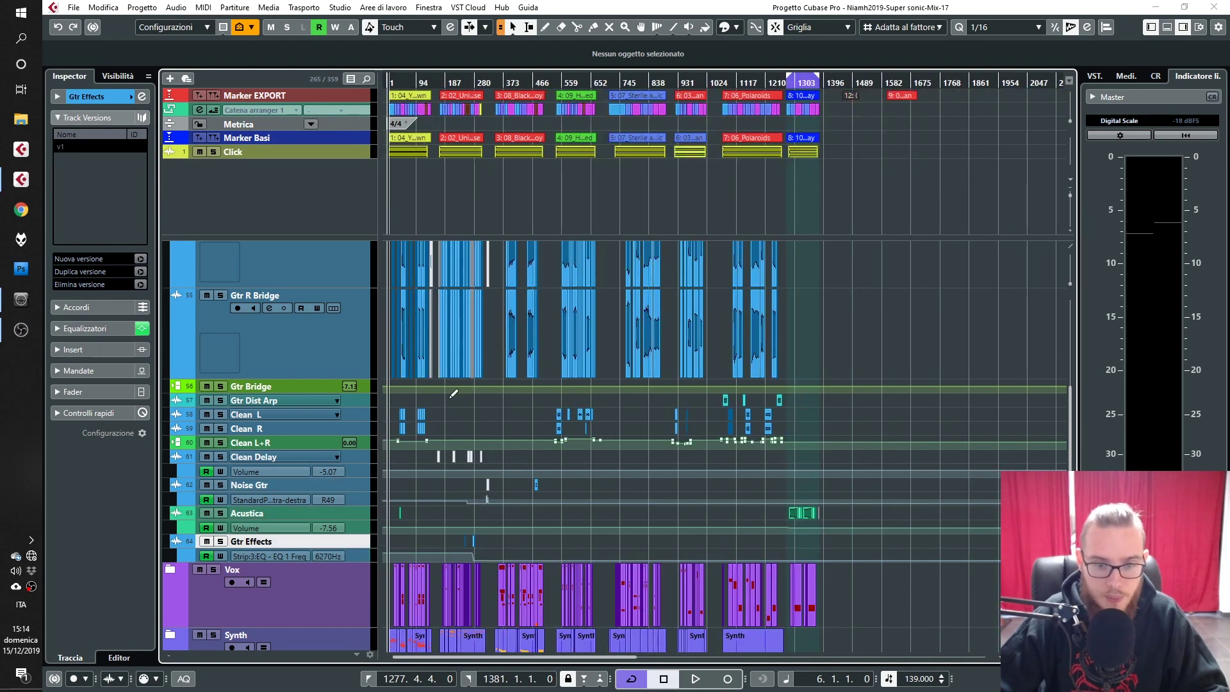
Check the GUITAR channel in the MixConsole, close it, and collapse the Gtr folder in the project.
{"action": "key", "text": "F3"}
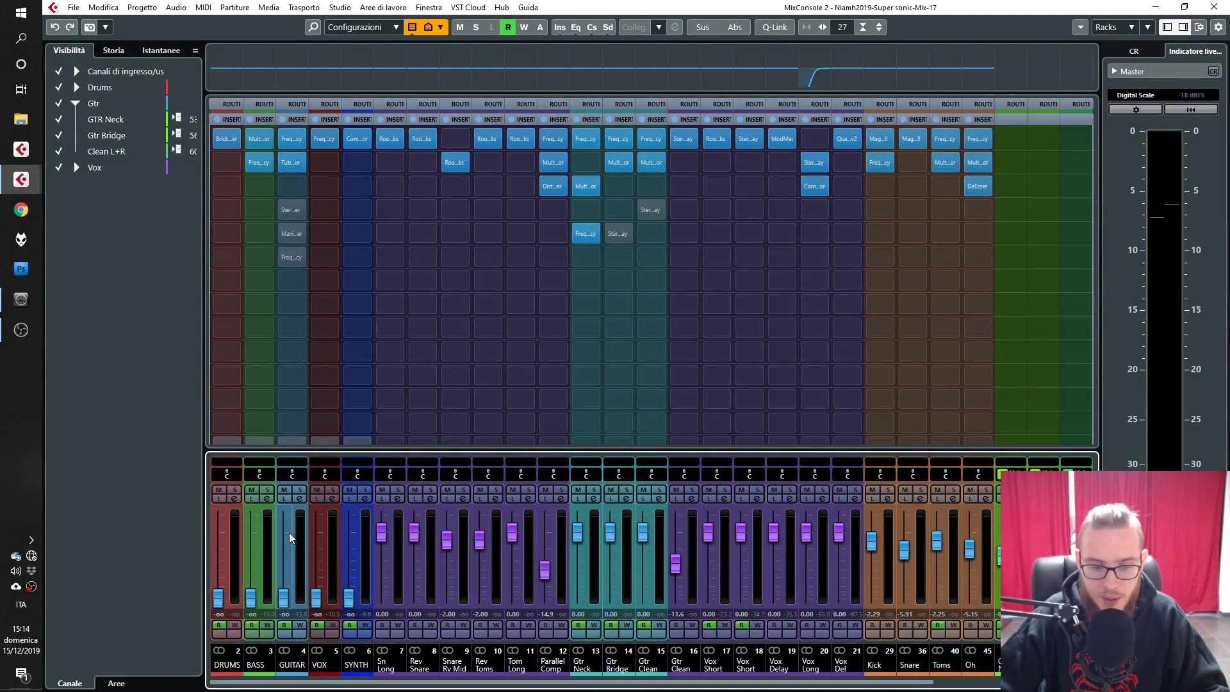
{"action": "key", "text": "F3"}
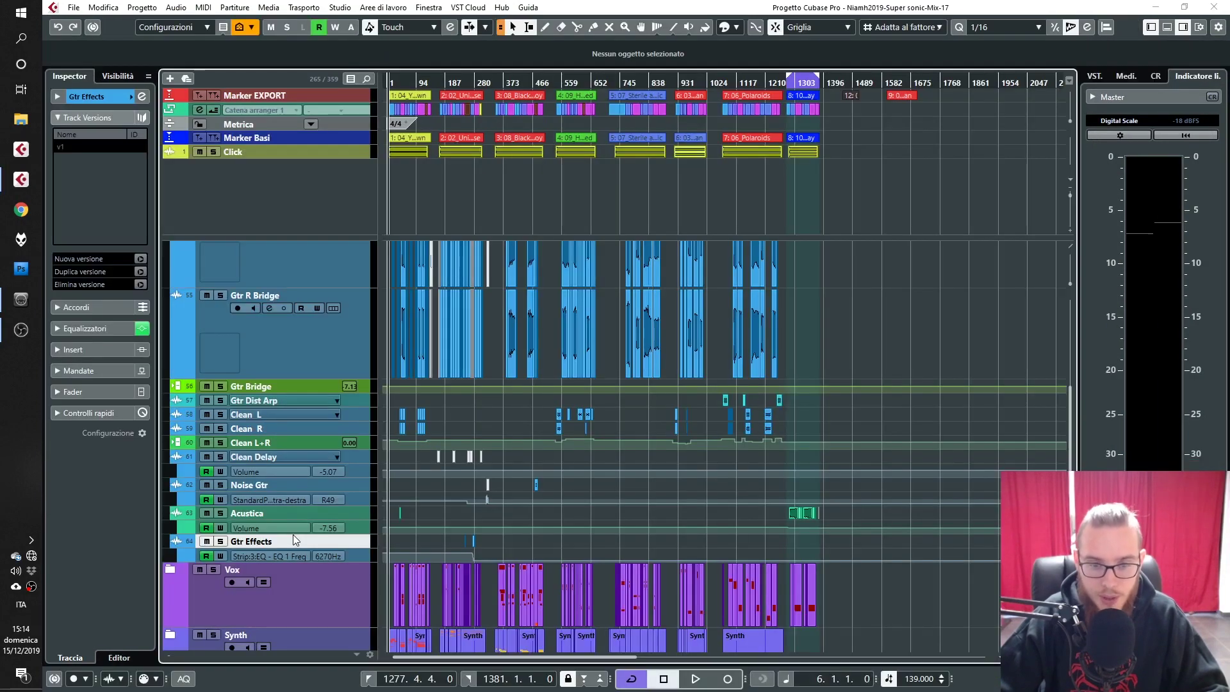
{"action": "scroll", "coordinate": [267, 550], "scroll_direction": "up", "scroll_amount": 5}
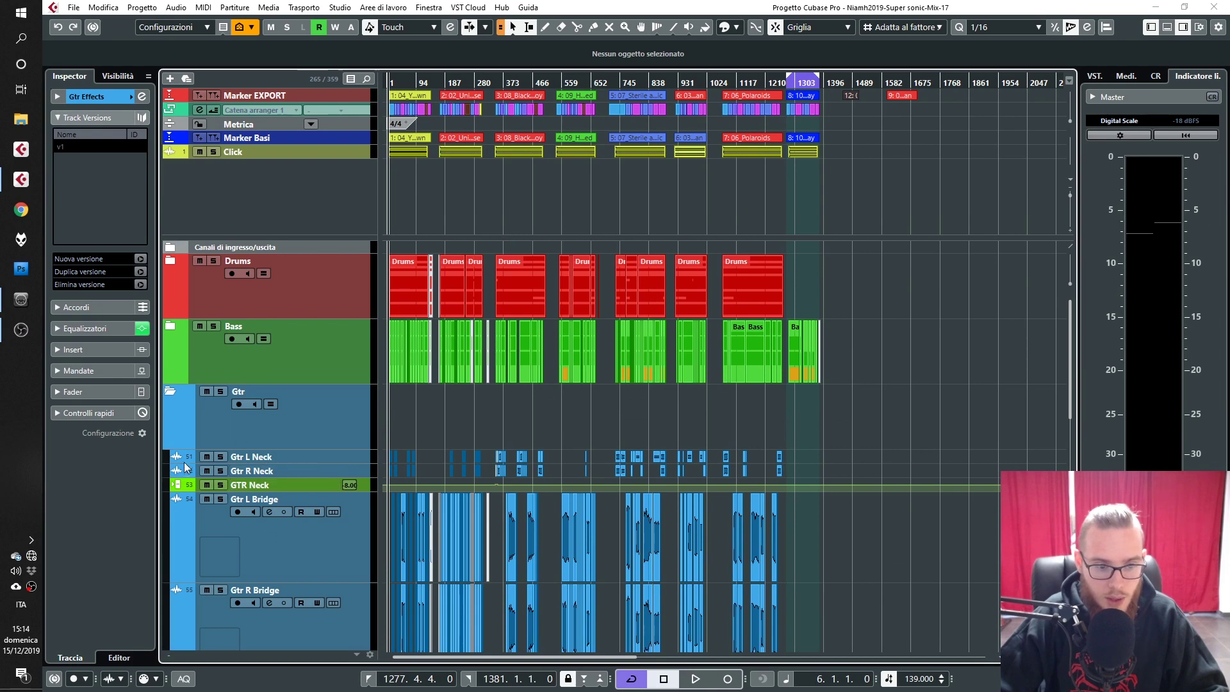
{"action": "left_click", "coordinate": [171, 388]}
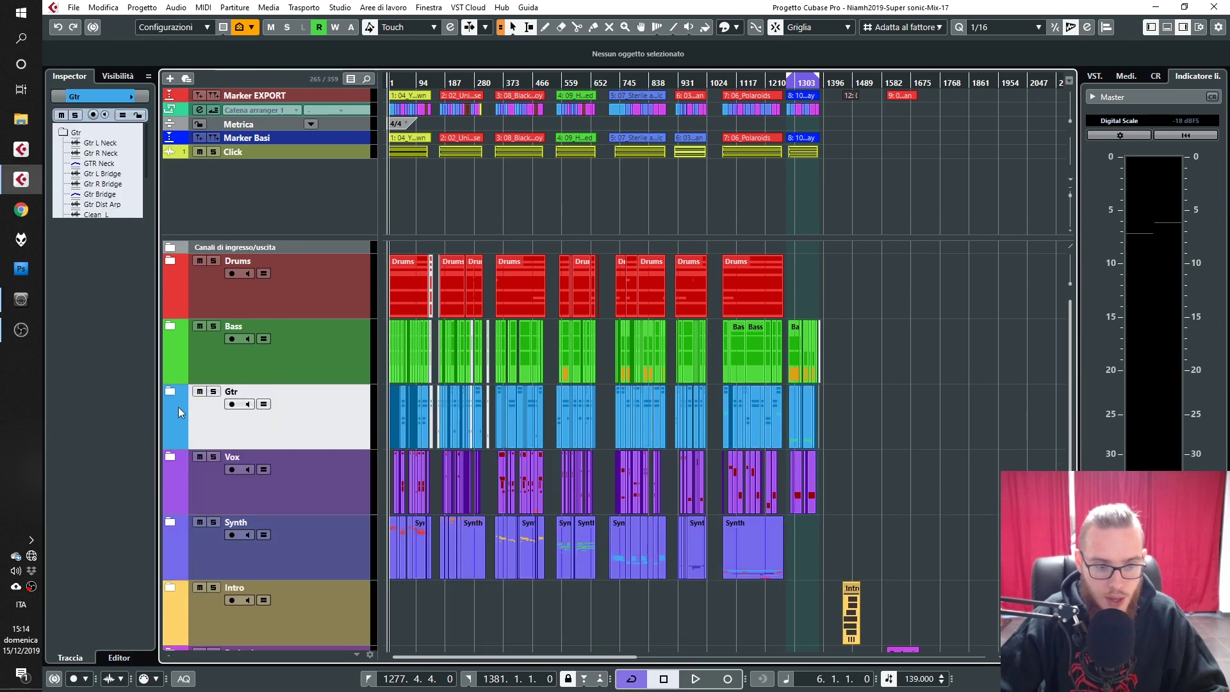
Expand the Vox folder and review its scream, growl and pre-chorus tracks across the first songs.
{"action": "left_click", "coordinate": [170, 453]}
{"action": "scroll", "coordinate": [335, 541], "scroll_direction": "down", "scroll_amount": 5}
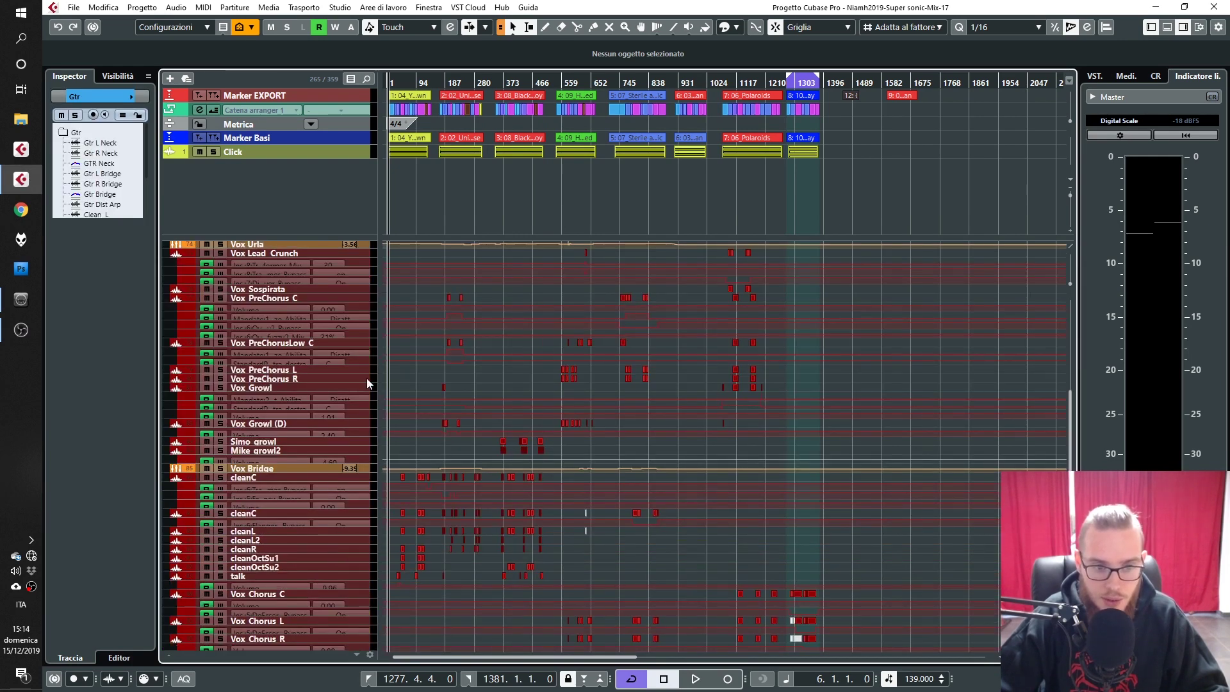
{"action": "scroll", "coordinate": [335, 320], "scroll_direction": "up", "scroll_amount": 5}
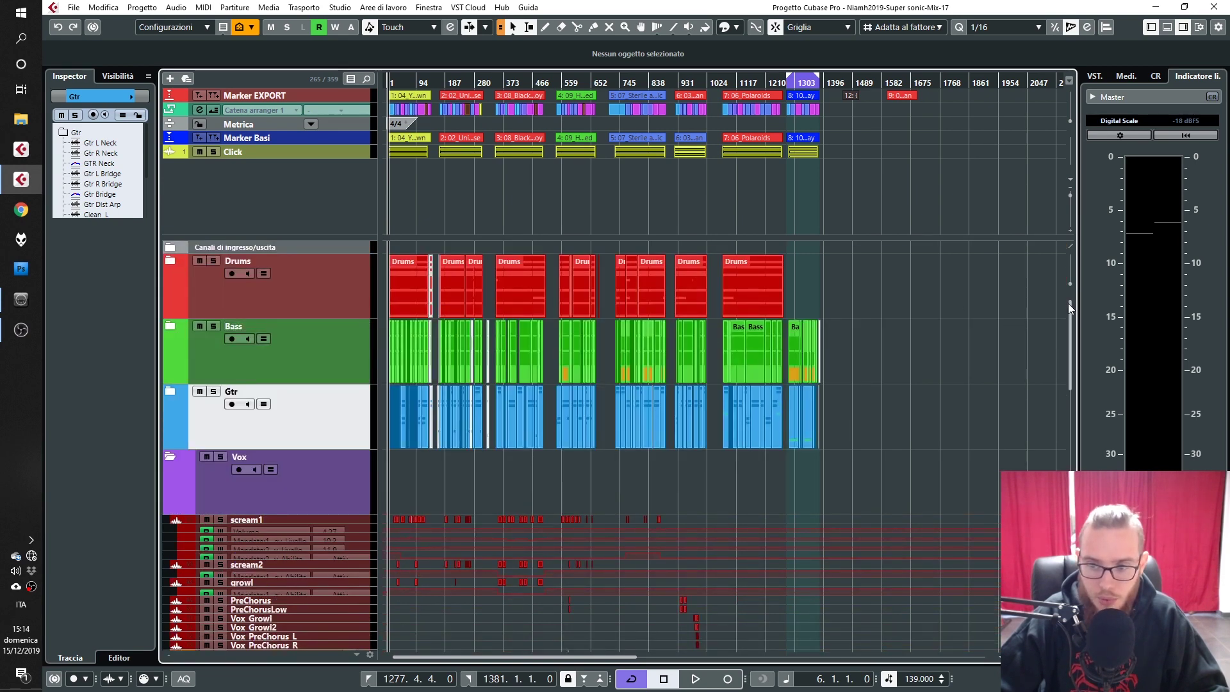
{"action": "left_click_drag", "start_coordinate": [1067, 302], "coordinate": [1075, 359]}
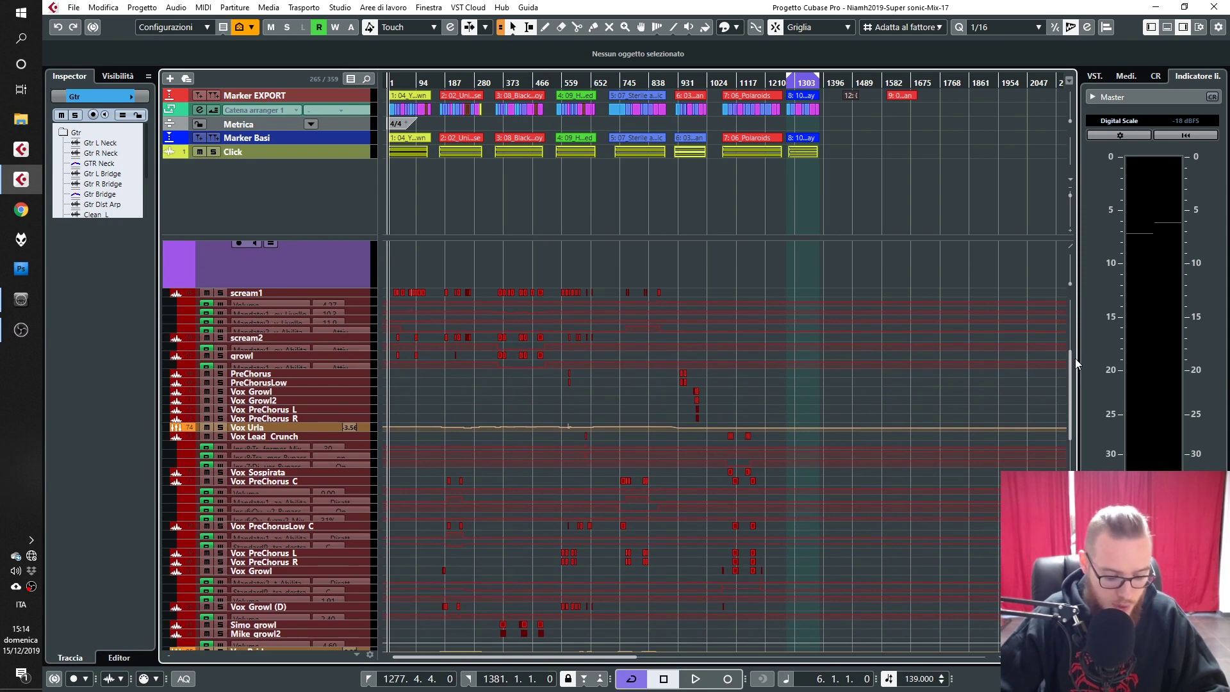
{"action": "key", "text": "h"}
{"action": "key", "text": "h"}
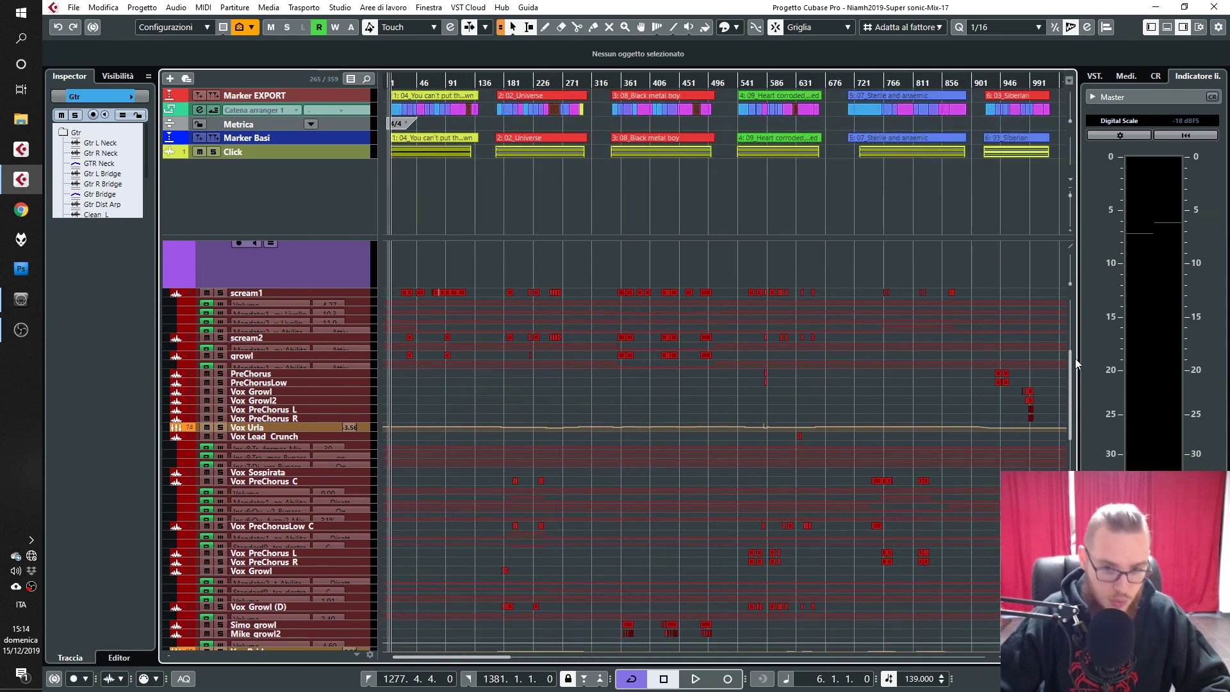
Enlarge the vocal tracks' height and select the Vox Urla group track to view its inserts and volume automation across the songs.
{"action": "key", "text": "shift+h"}
{"action": "key", "text": "shift+h"}
{"action": "key", "text": "shift+h"}
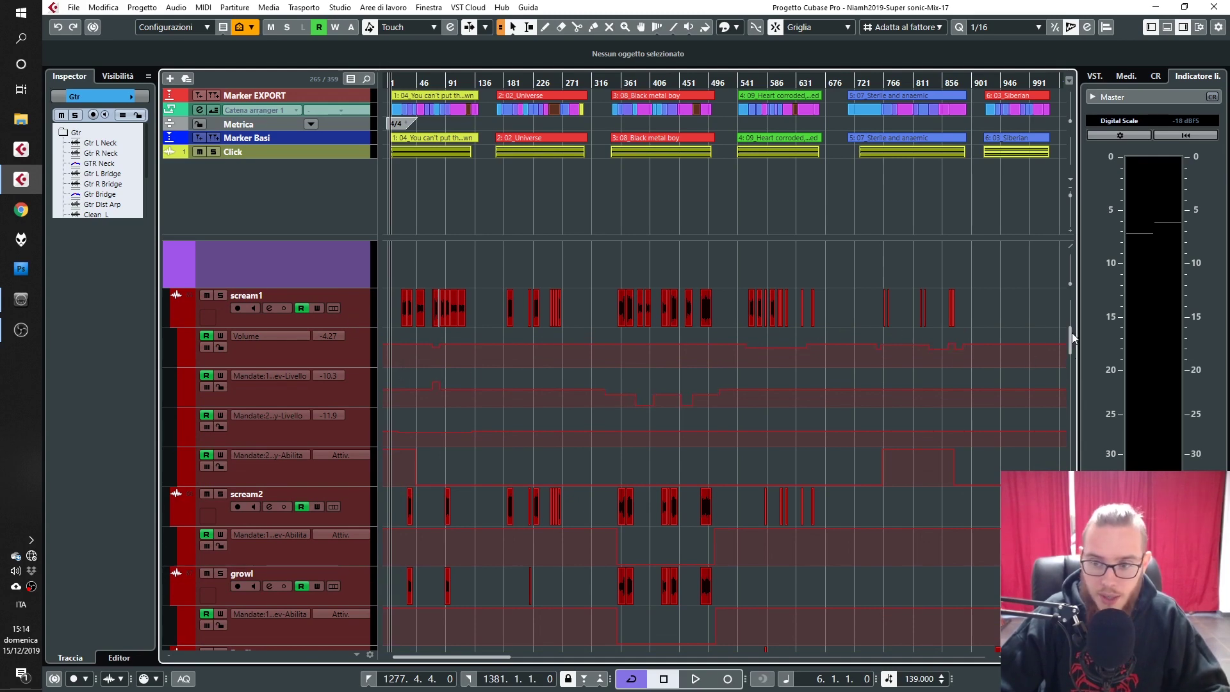
{"action": "left_click_drag", "start_coordinate": [1069, 348], "coordinate": [1068, 378]}
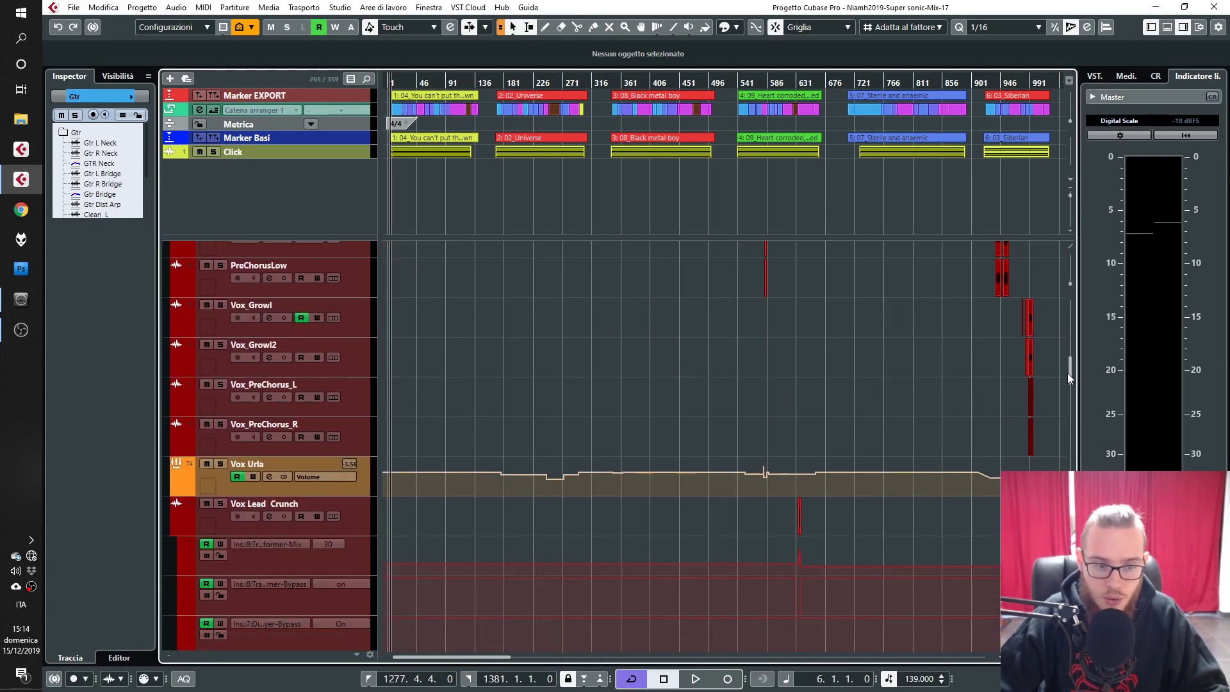
{"action": "left_click", "coordinate": [363, 468]}
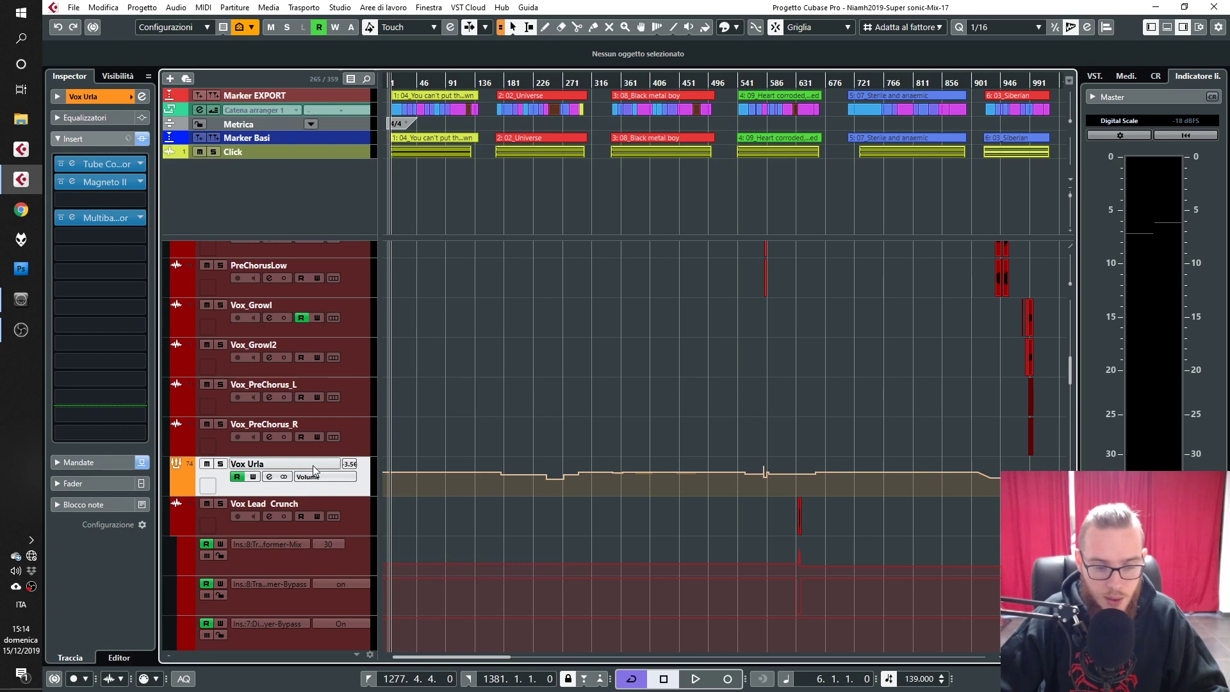
{"action": "key", "text": "g"}
{"action": "key", "text": "g"}
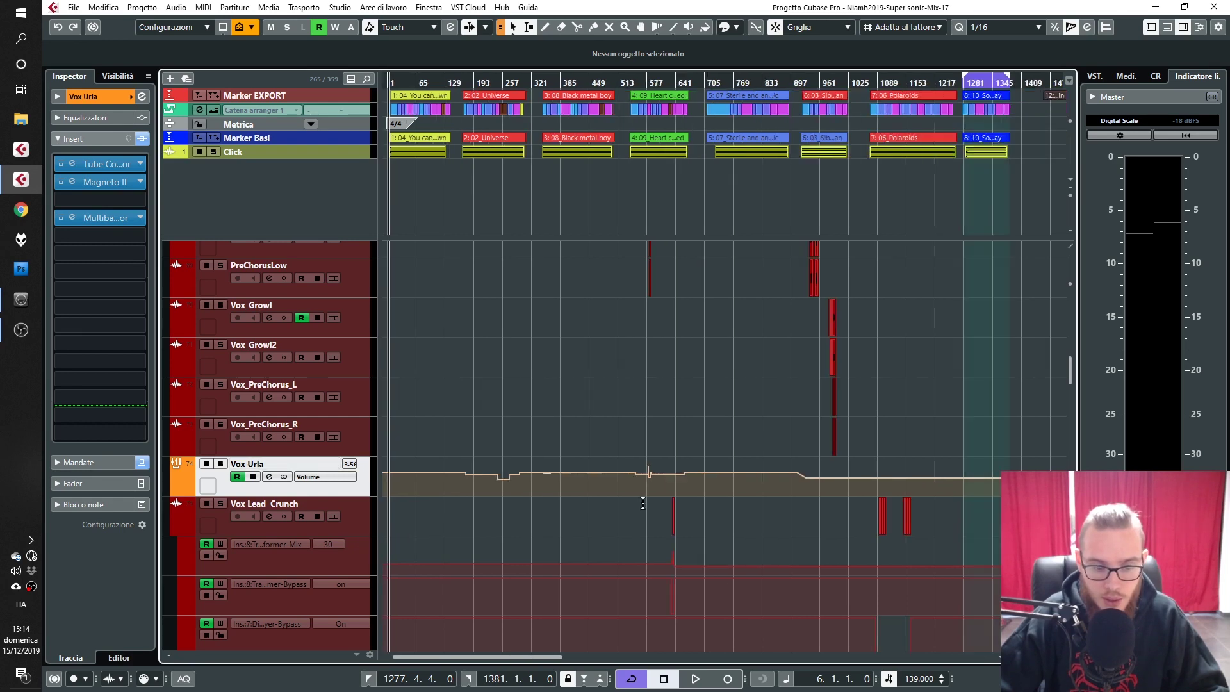
Review the Vox_Growl (D), Simo_growl, Mike_growl2, Vox Bridge and clean vocal tracks with their automation lanes.
{"action": "left_click_drag", "start_coordinate": [1071, 362], "coordinate": [1091, 425]}
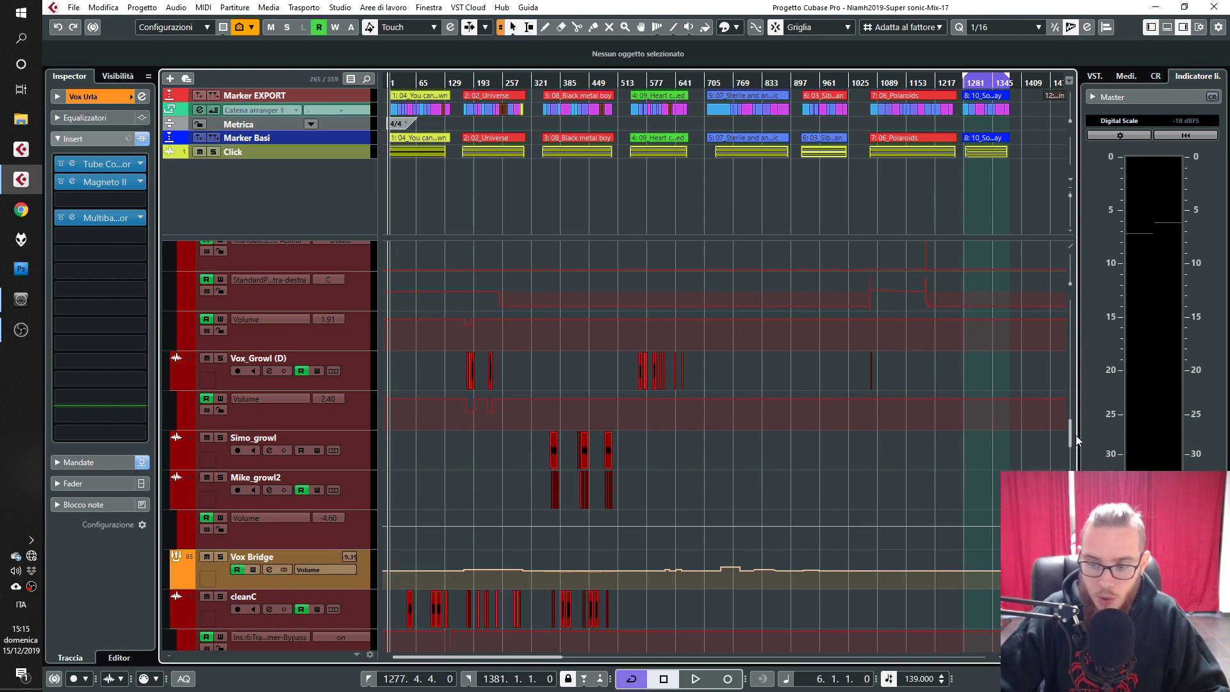
{"action": "scroll", "coordinate": [1073, 435], "scroll_direction": "down", "scroll_amount": 4}
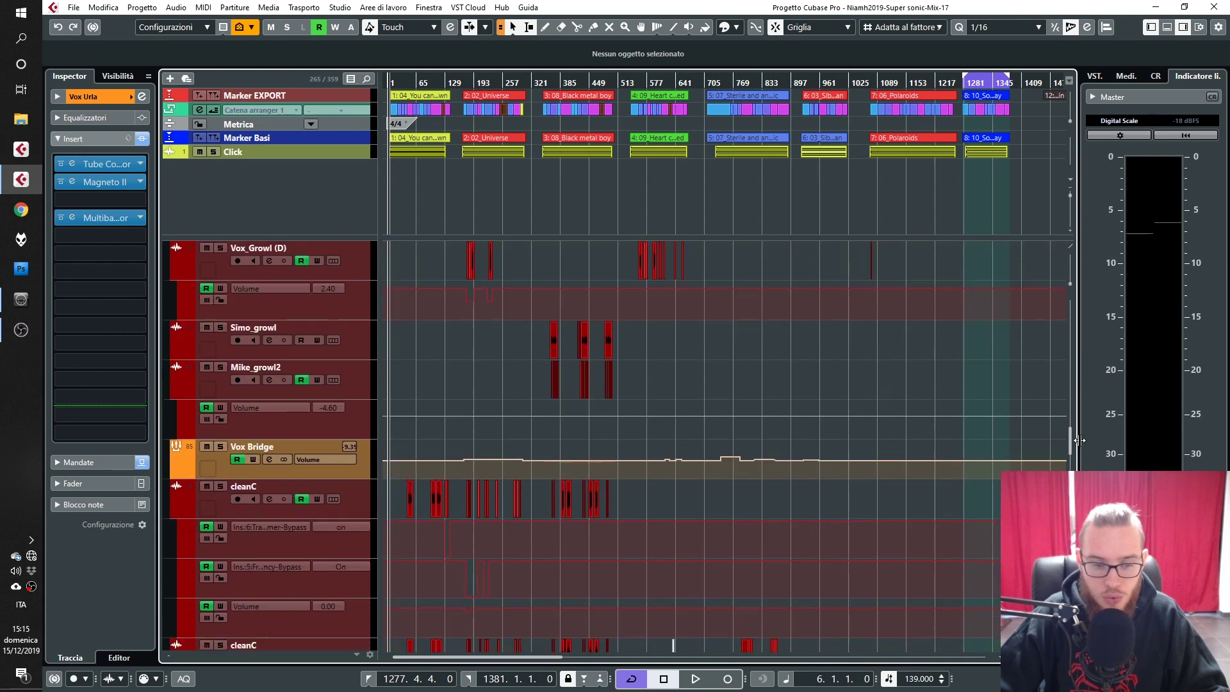
{"action": "scroll", "coordinate": [1079, 440], "scroll_direction": "down", "scroll_amount": 1}
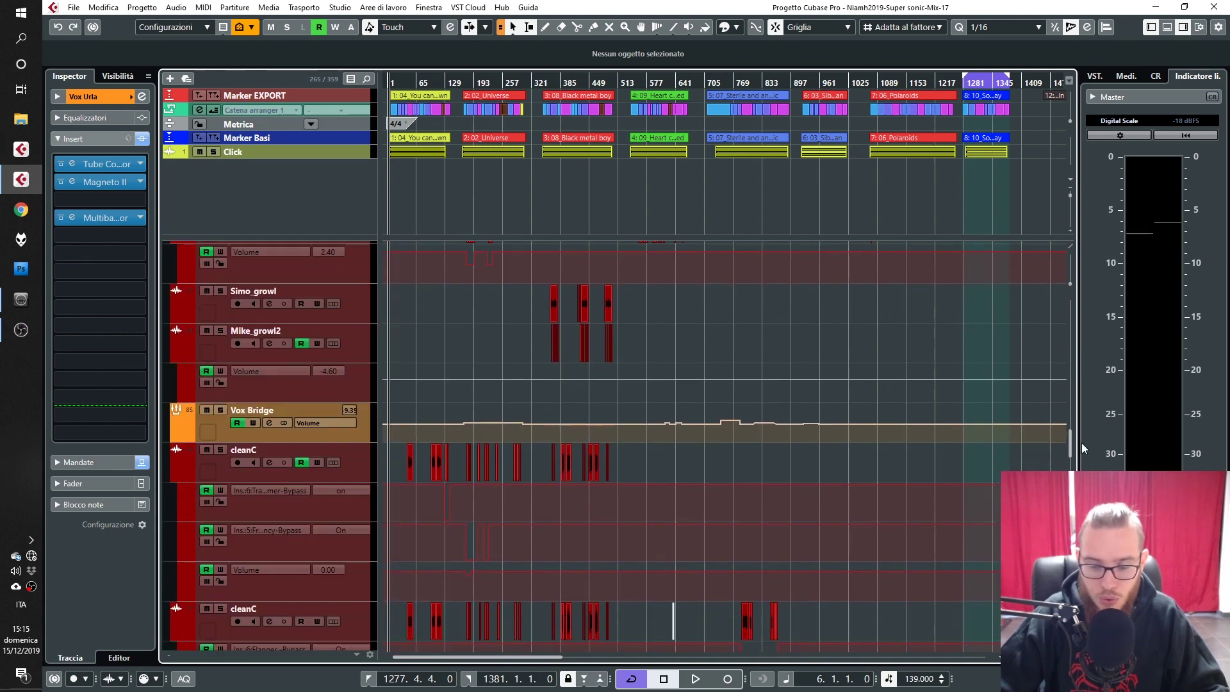
{"action": "scroll", "coordinate": [1082, 444], "scroll_direction": "down", "scroll_amount": 2}
{"action": "scroll", "coordinate": [428, 429], "scroll_direction": "down", "scroll_amount": 4}
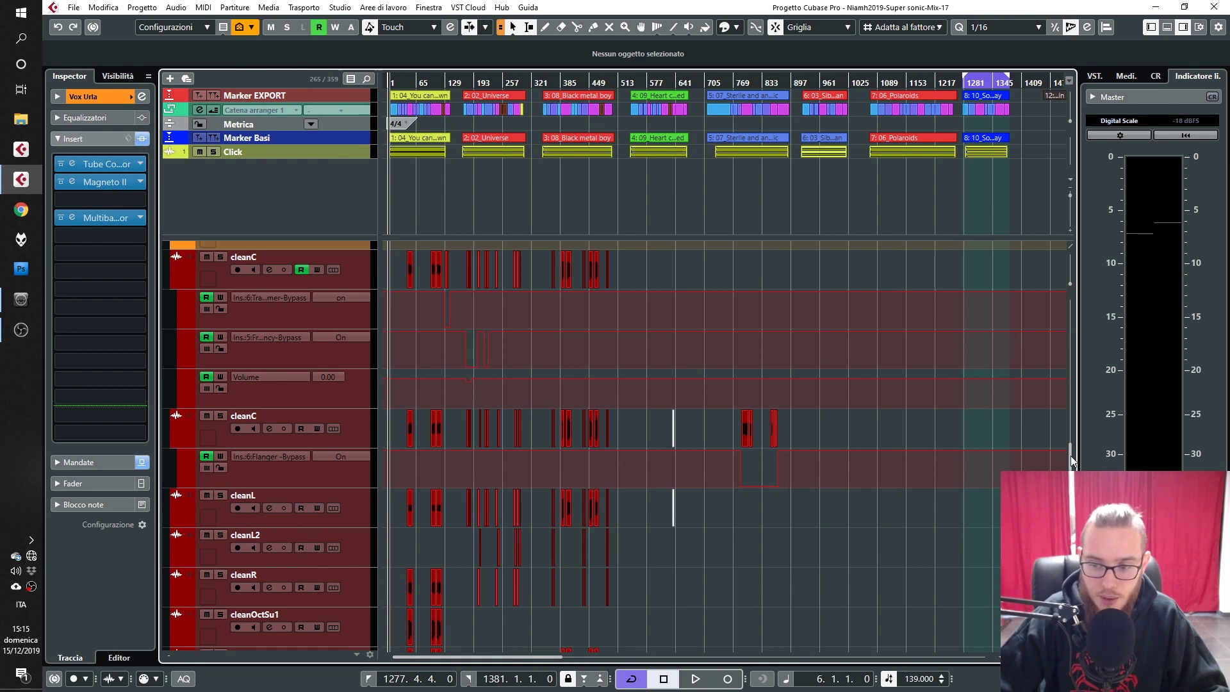
Review the chorus vocal tracks and Coro Hey, and select the Vox Chorus group track to inspect its inserts.
{"action": "scroll", "coordinate": [1073, 461], "scroll_direction": "down", "scroll_amount": 20}
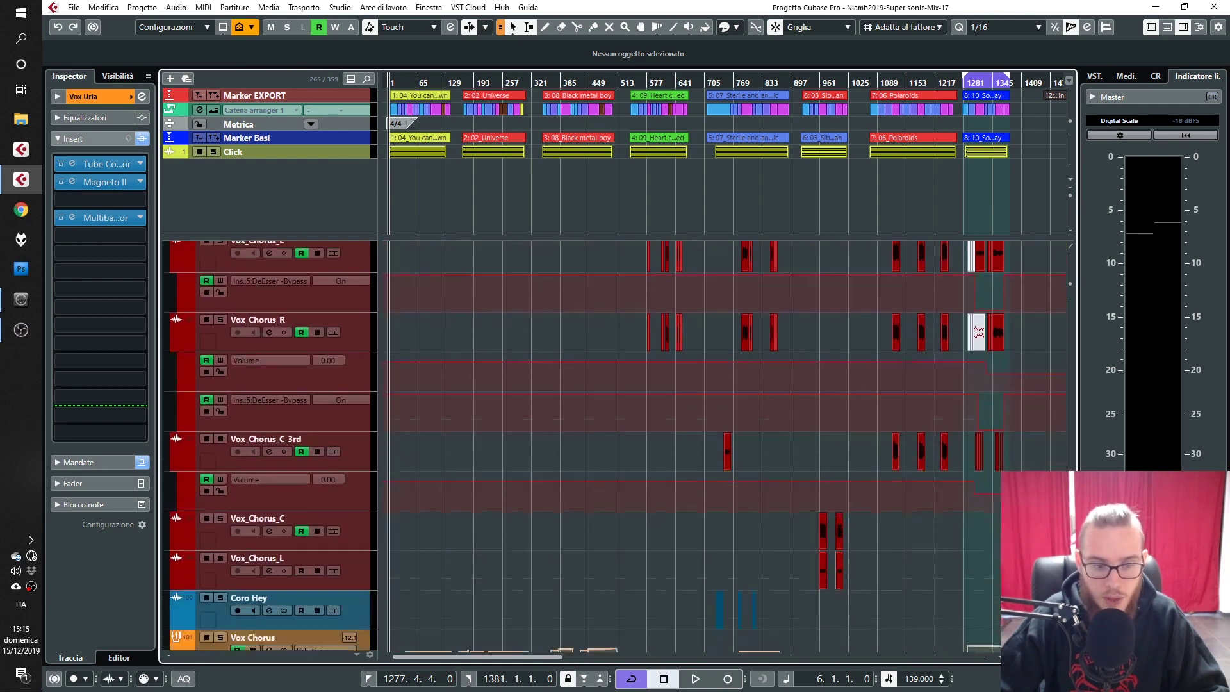
{"action": "scroll", "coordinate": [851, 489], "scroll_direction": "down", "scroll_amount": 3}
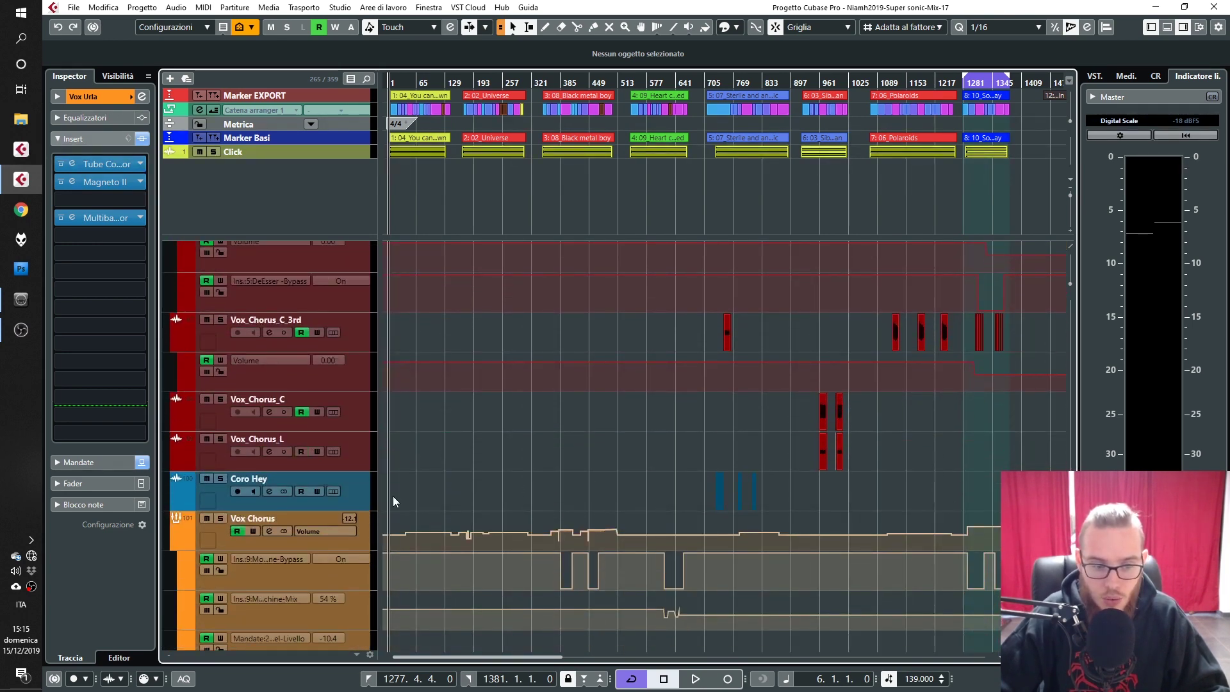
{"action": "left_click", "coordinate": [363, 520]}
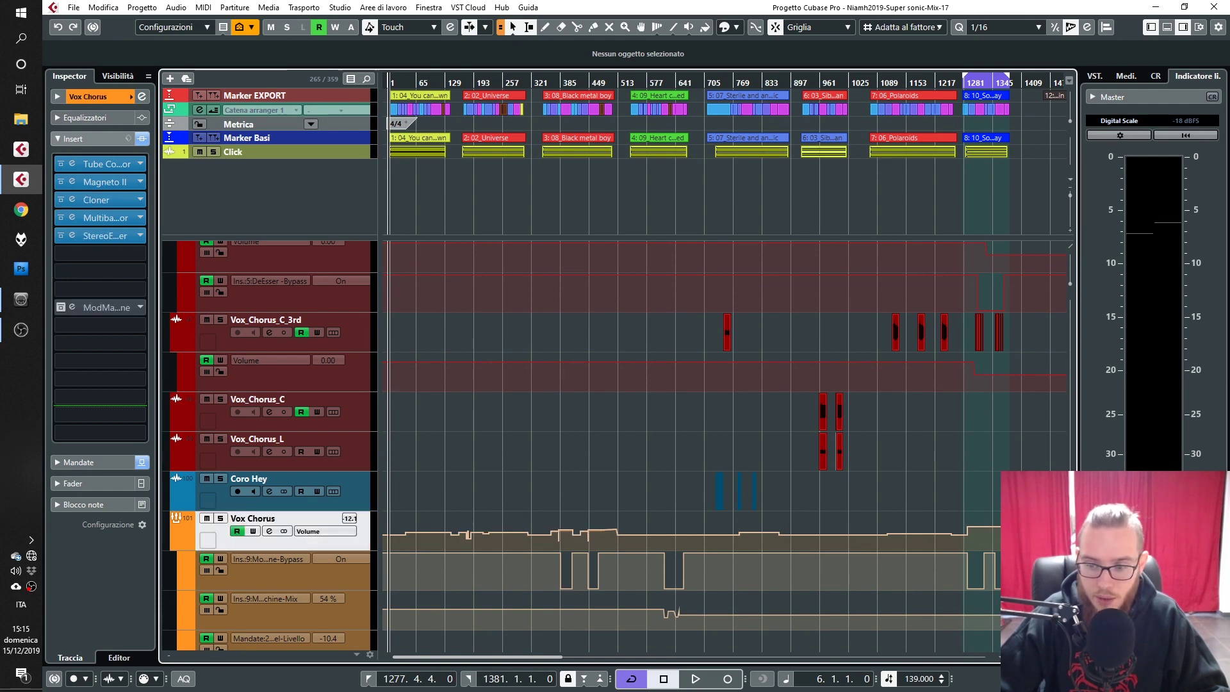
Review the Vox Lento tracks, select the VOX fader track, and examine the two solo tracks below it.
{"action": "scroll", "coordinate": [748, 503], "scroll_direction": "down", "scroll_amount": 7}
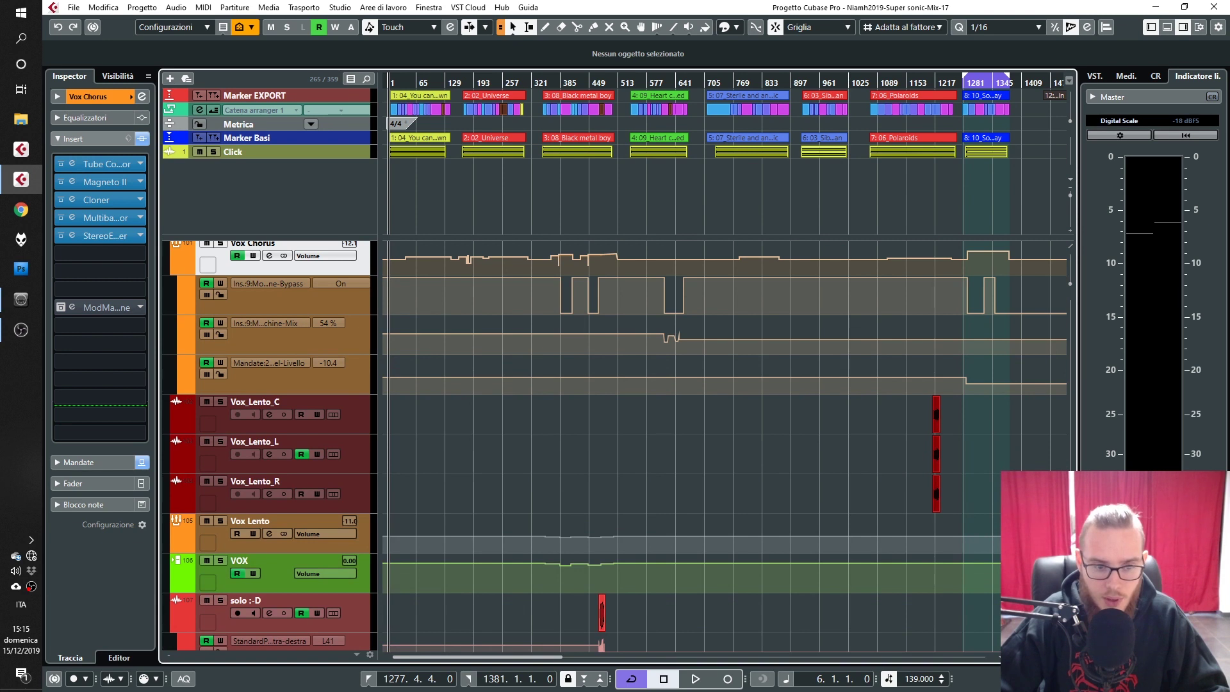
{"action": "scroll", "coordinate": [516, 468], "scroll_direction": "down", "scroll_amount": 2}
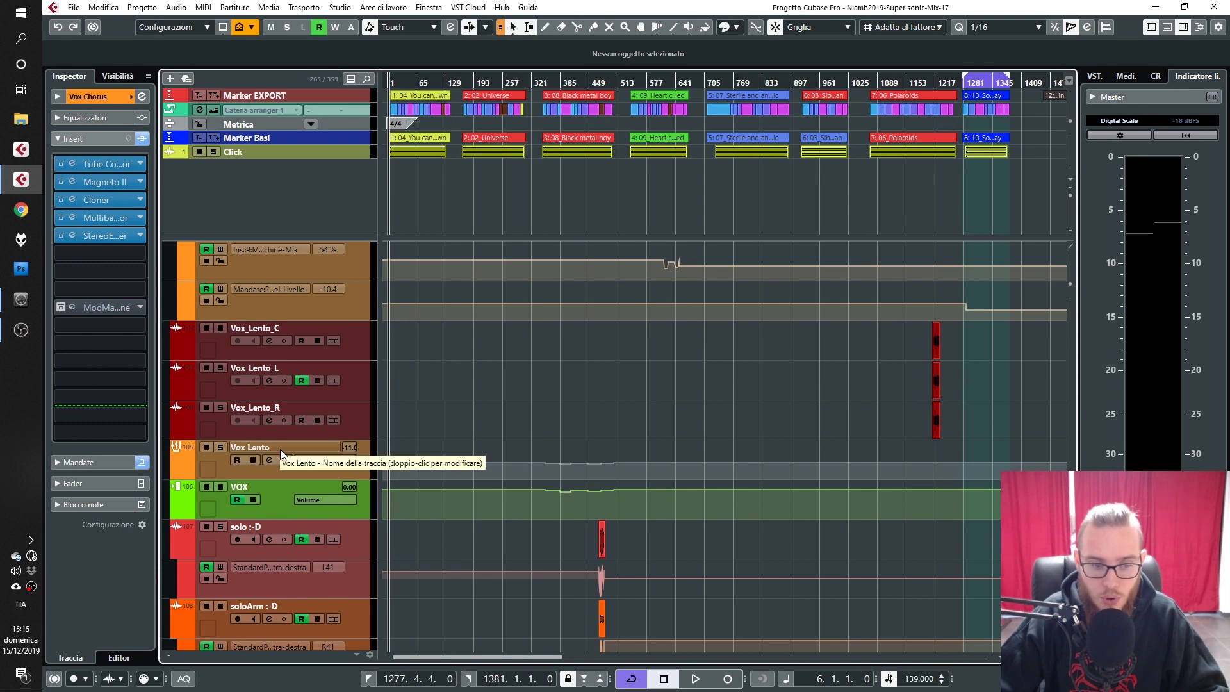
{"action": "left_click", "coordinate": [264, 483]}
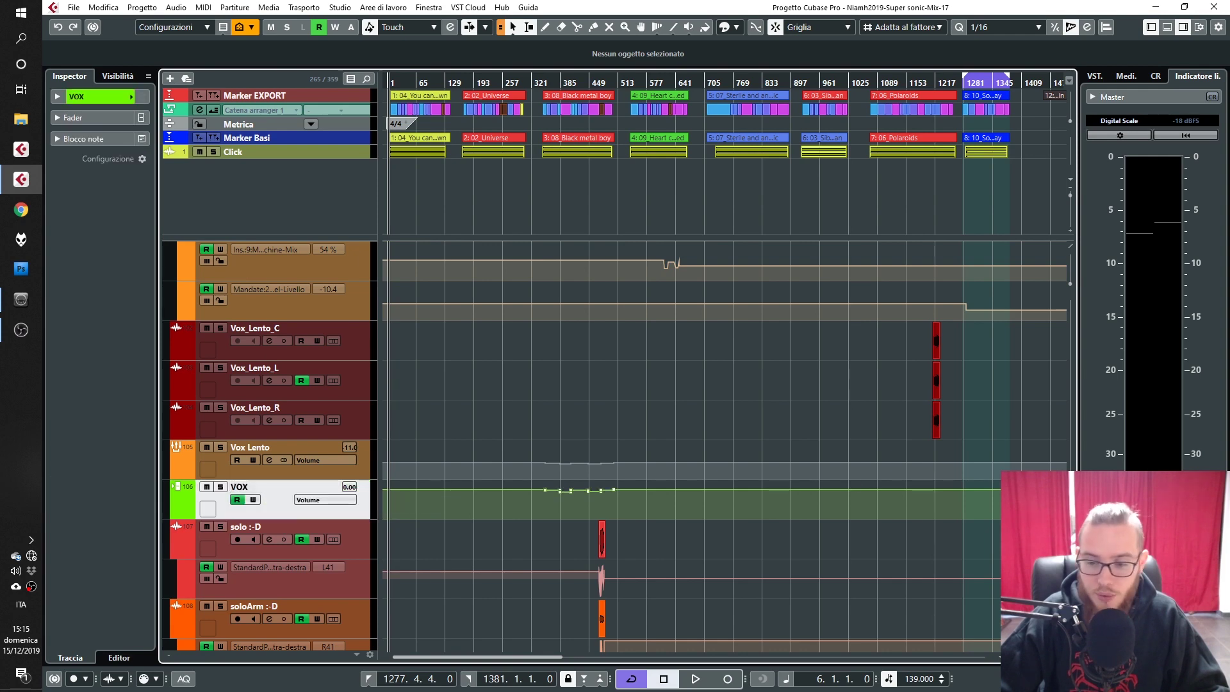
{"action": "scroll", "coordinate": [724, 448], "scroll_direction": "down", "scroll_amount": 5}
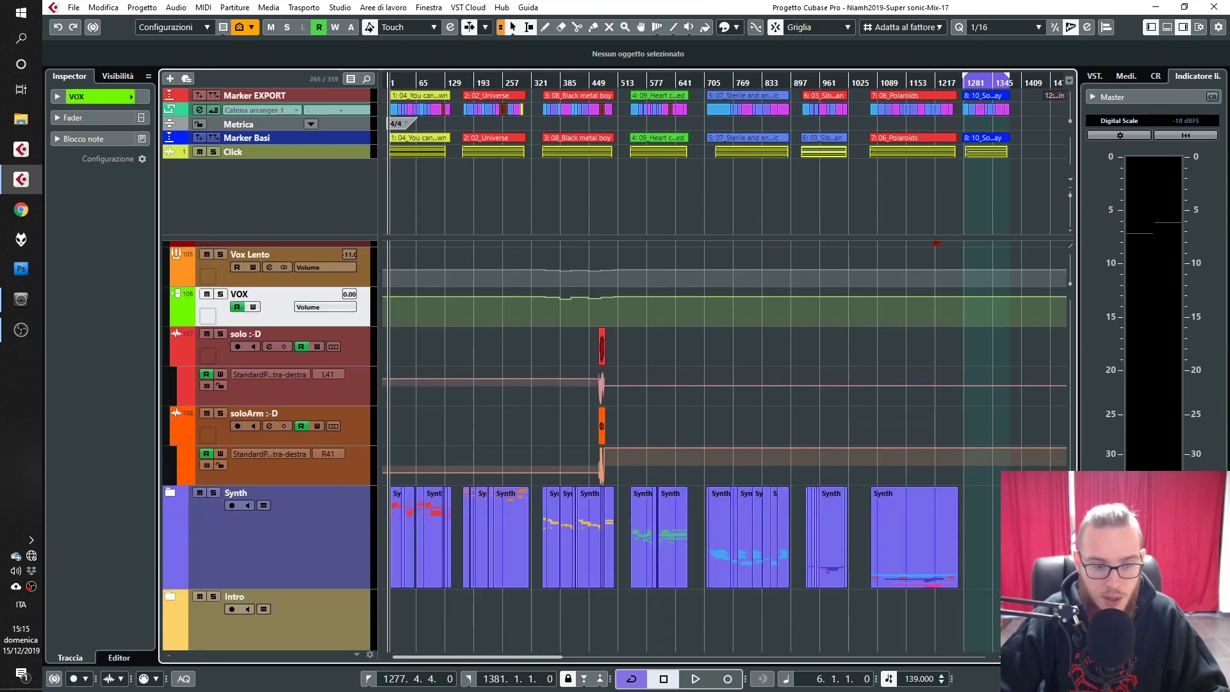
Collapse the Vox folder and select the Synth folder track.
{"action": "left_click_drag", "start_coordinate": [1070, 491], "coordinate": [1095, 321]}
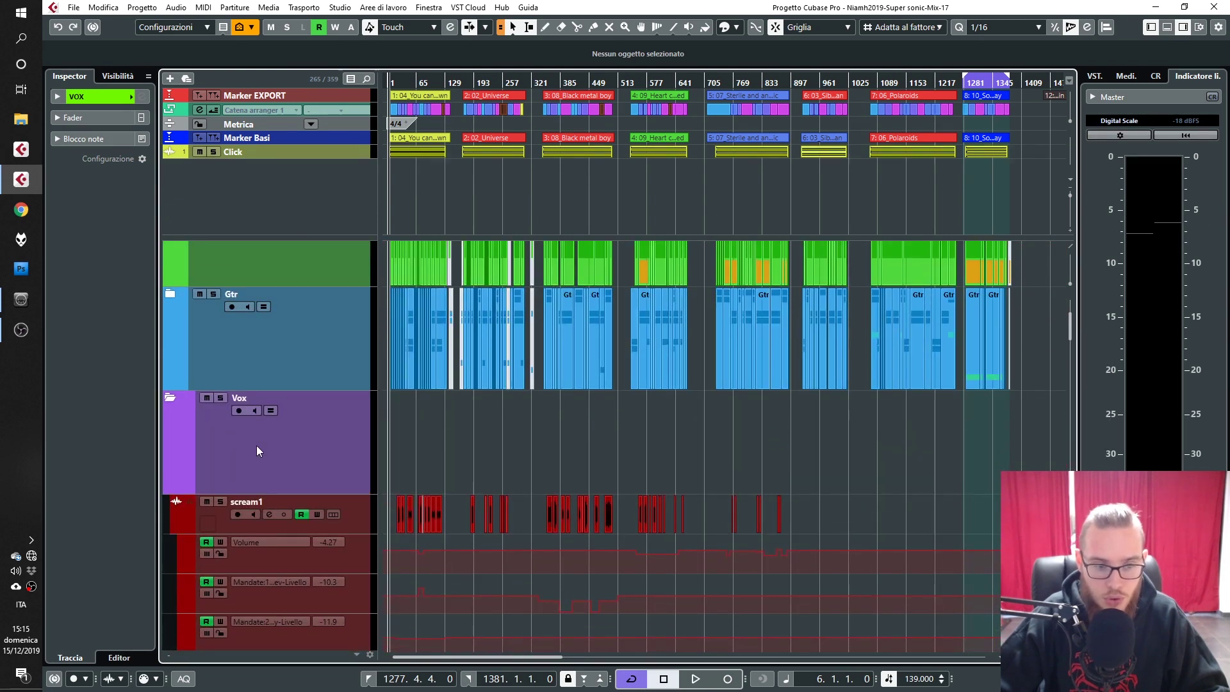
{"action": "left_click", "coordinate": [167, 396]}
{"action": "left_click", "coordinate": [320, 588]}
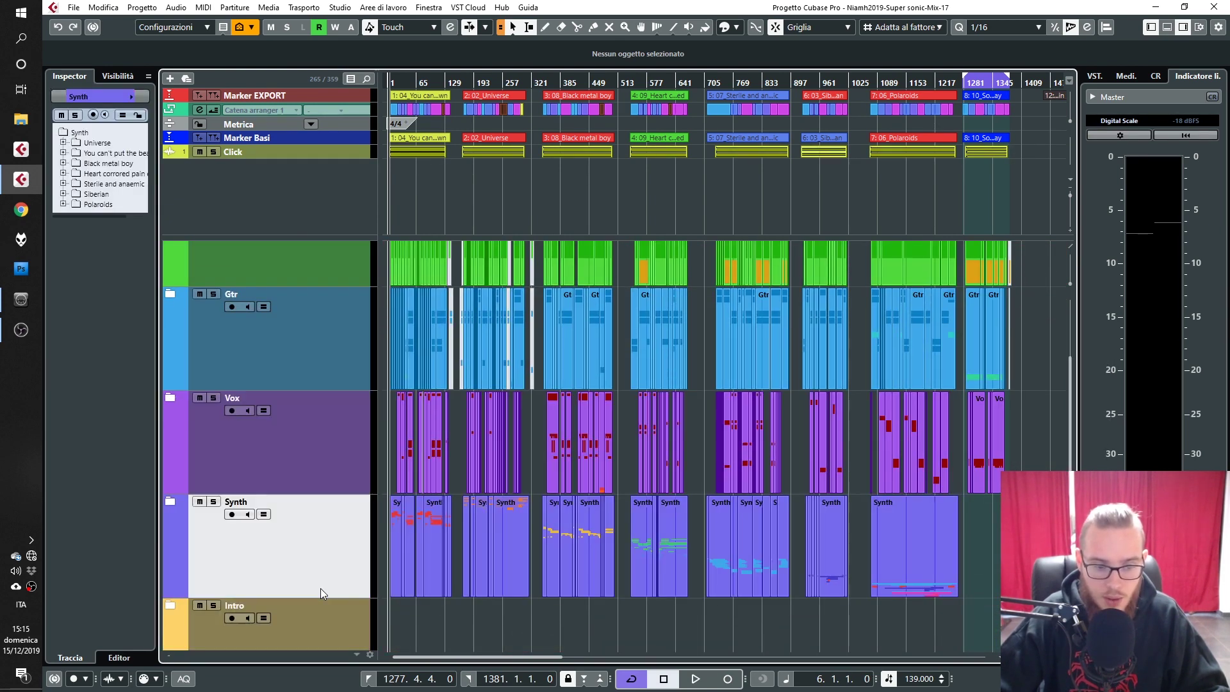
Expand the Synth folder to review its per-song subfolders from Universe to Polaroids, and collapse it again.
{"action": "left_click", "coordinate": [170, 502]}
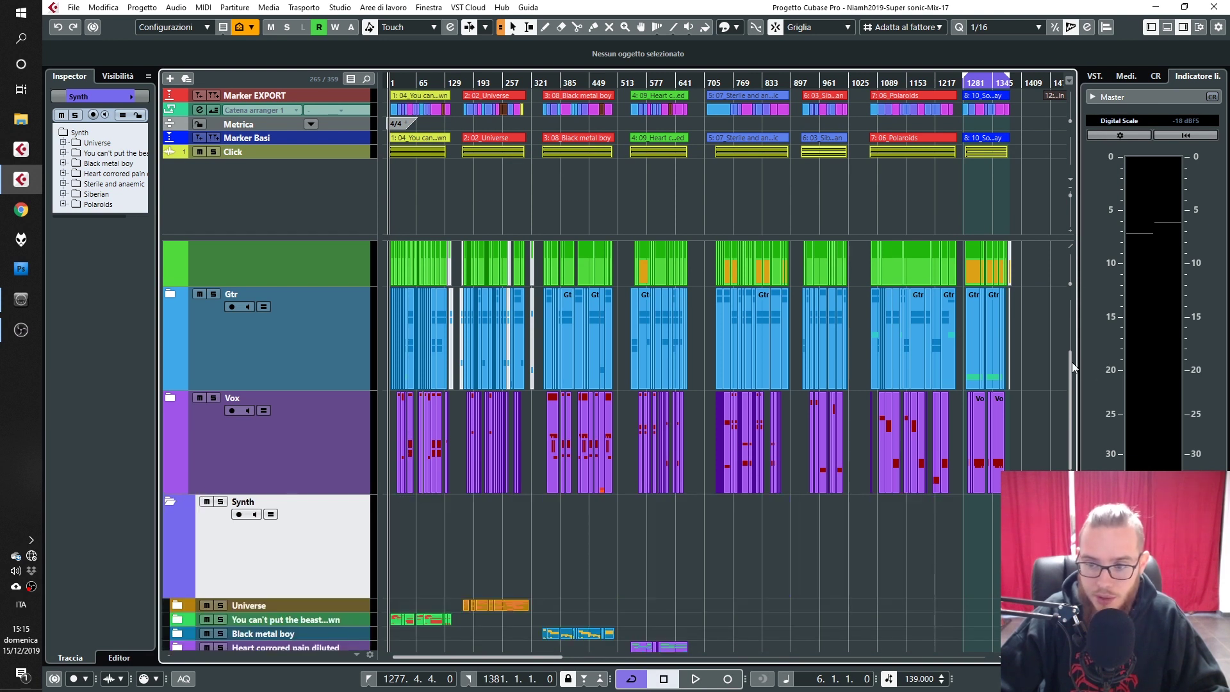
{"action": "left_click_drag", "start_coordinate": [1074, 367], "coordinate": [1089, 408]}
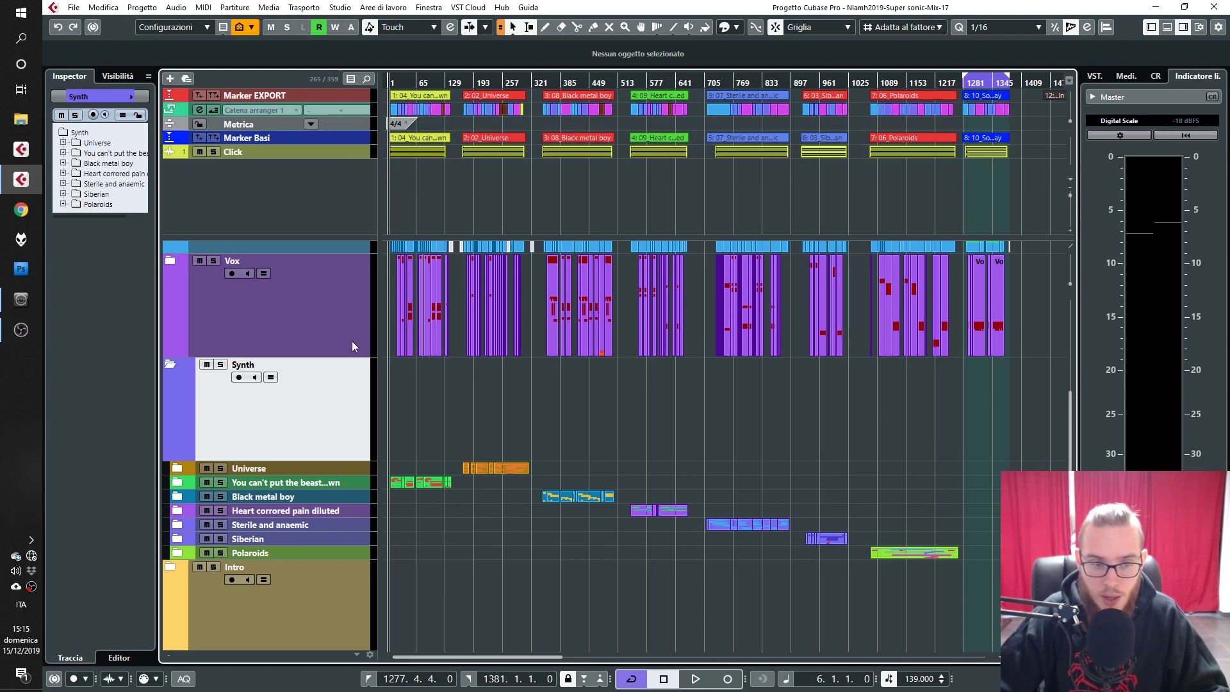
{"action": "left_click", "coordinate": [170, 364]}
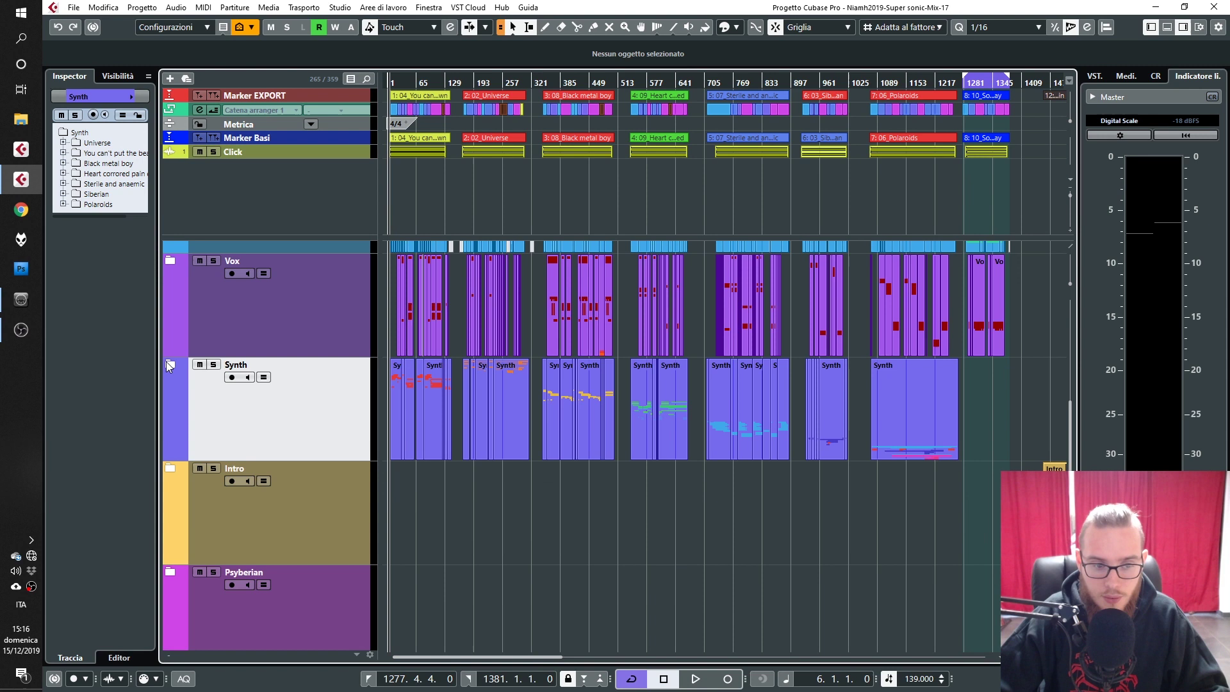
Reopen the Vox folder to recheck the scream, growl and pre-chorus tracks, and collapse it.
{"action": "left_click", "coordinate": [169, 260]}
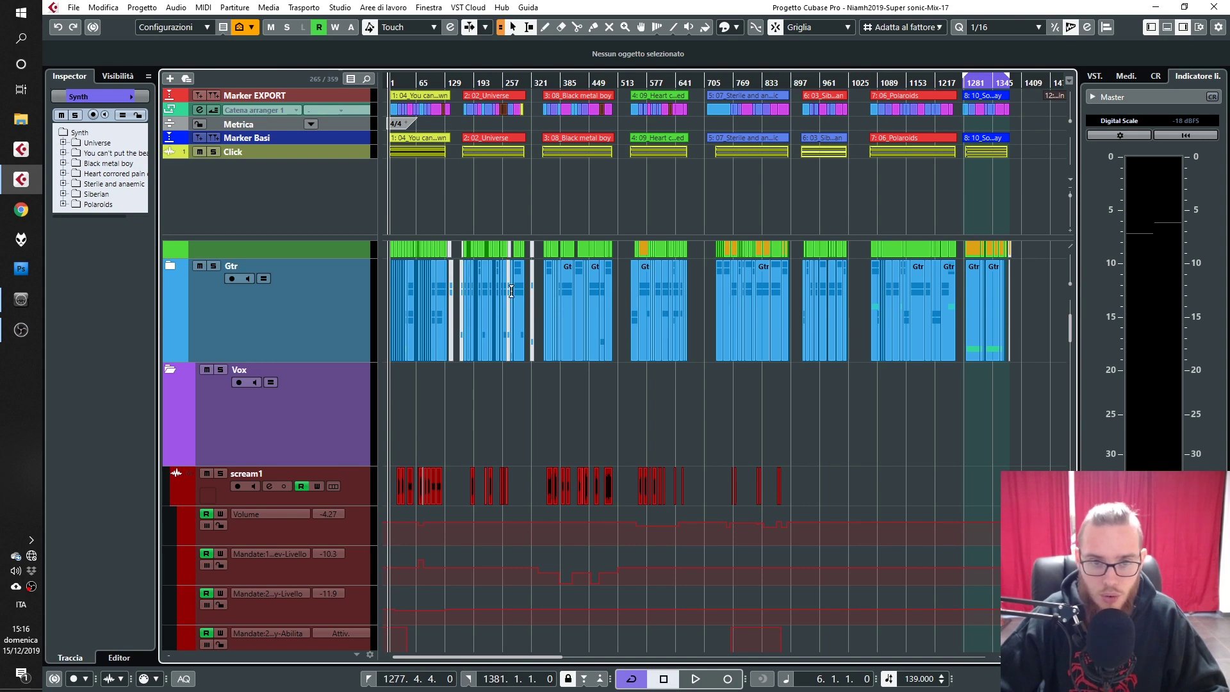
{"action": "scroll", "coordinate": [521, 425], "scroll_direction": "down", "scroll_amount": 6}
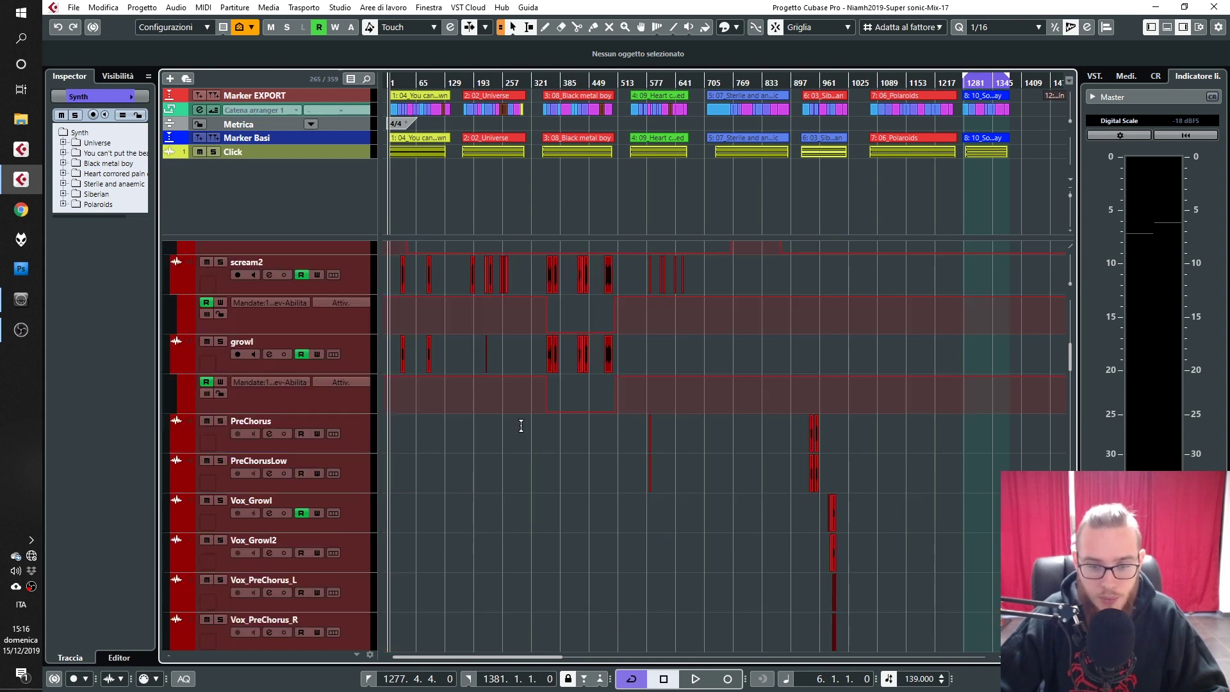
{"action": "scroll", "coordinate": [875, 429], "scroll_direction": "up", "scroll_amount": 6}
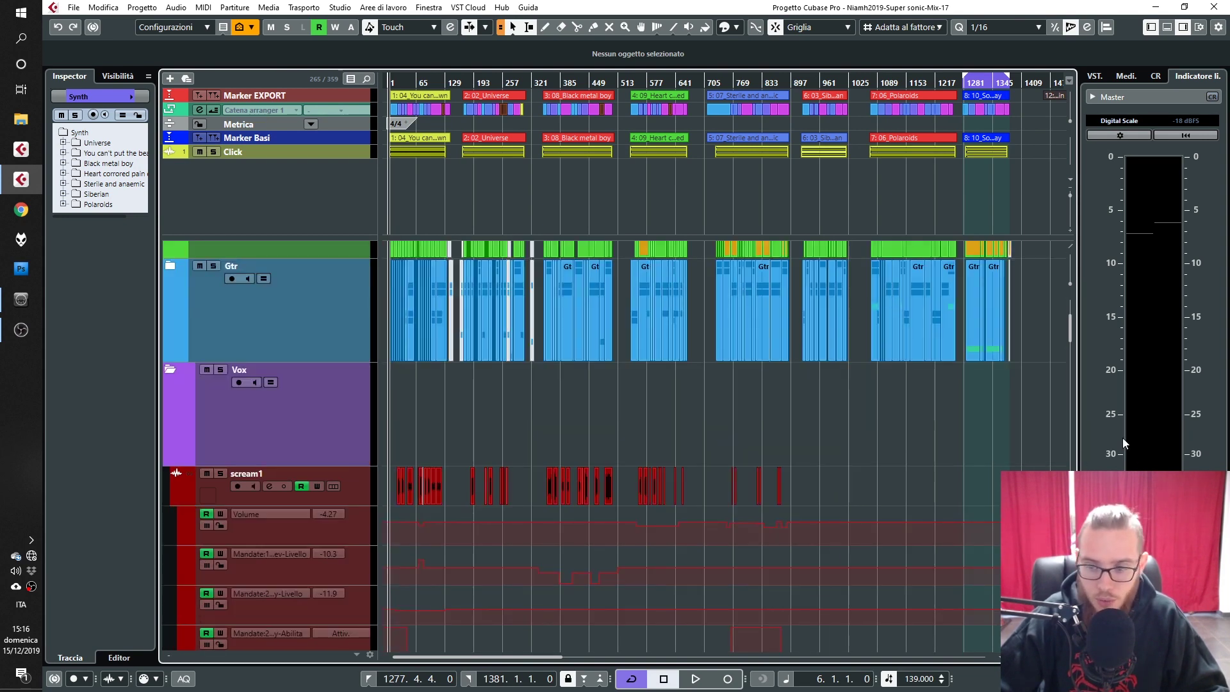
{"action": "left_click_drag", "start_coordinate": [1071, 323], "coordinate": [1074, 336]}
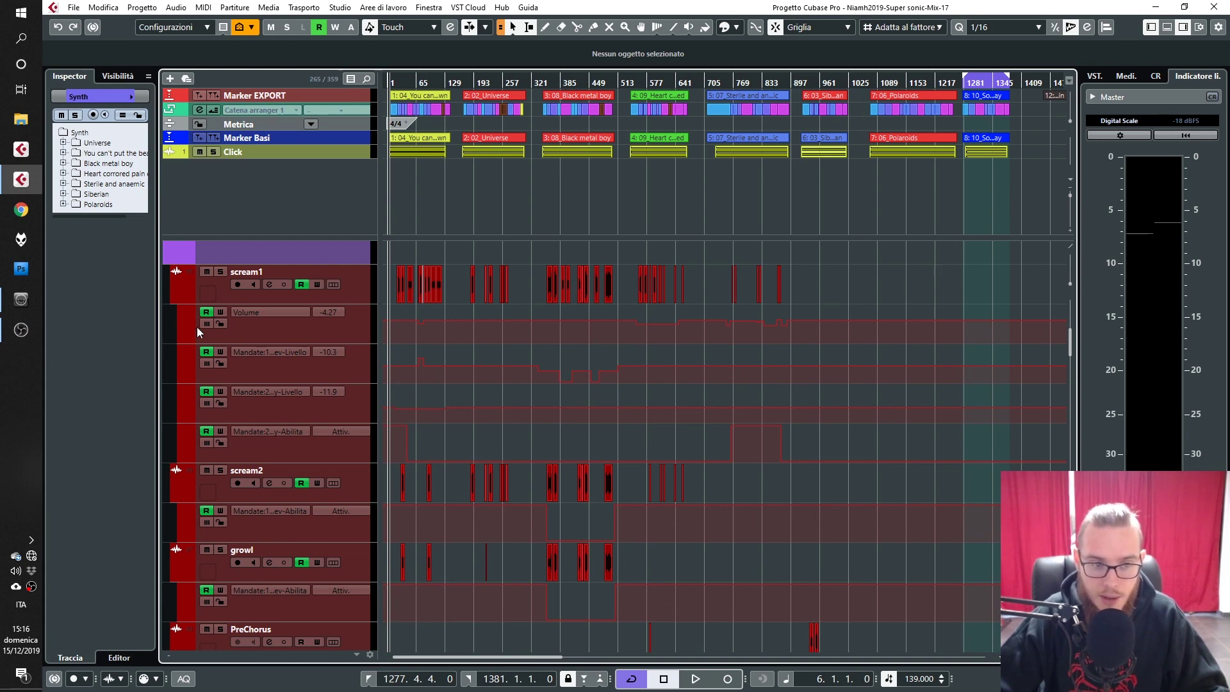
{"action": "scroll", "coordinate": [197, 327], "scroll_direction": "up", "scroll_amount": 5}
{"action": "left_click", "coordinate": [172, 571]}
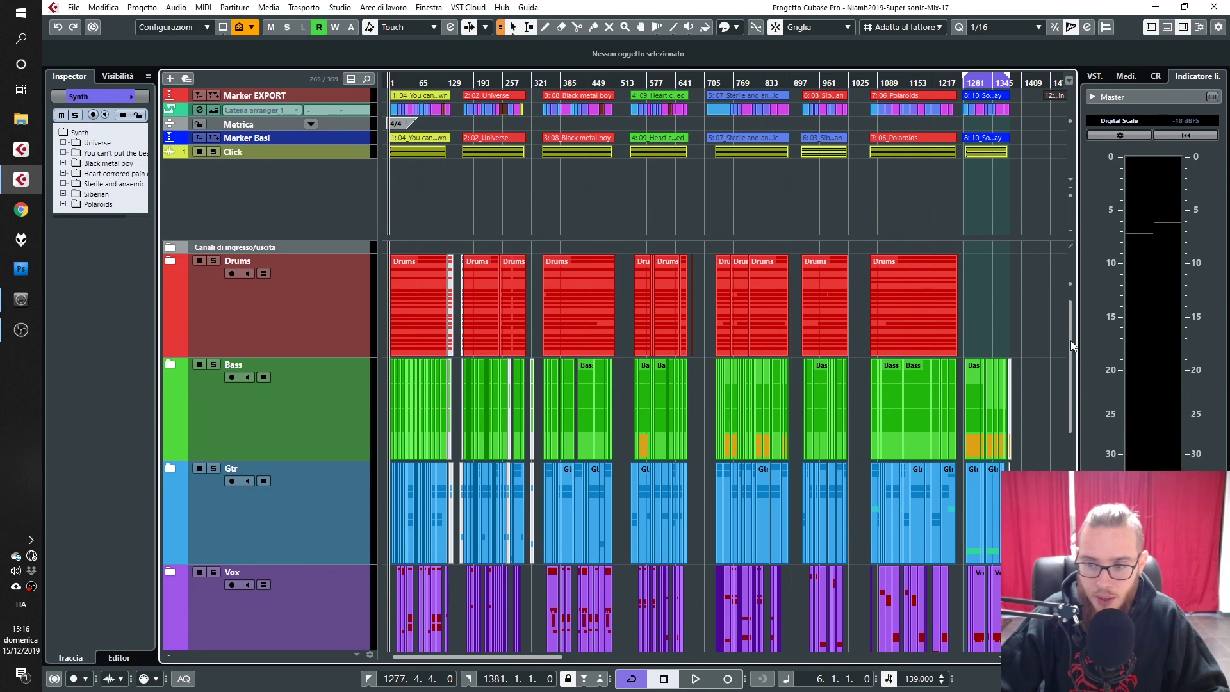
Expand the Psyberian folder, review its hybrid, drum, bass and guitar tracks, and collapse it.
{"action": "left_click_drag", "start_coordinate": [1073, 346], "coordinate": [1117, 470]}
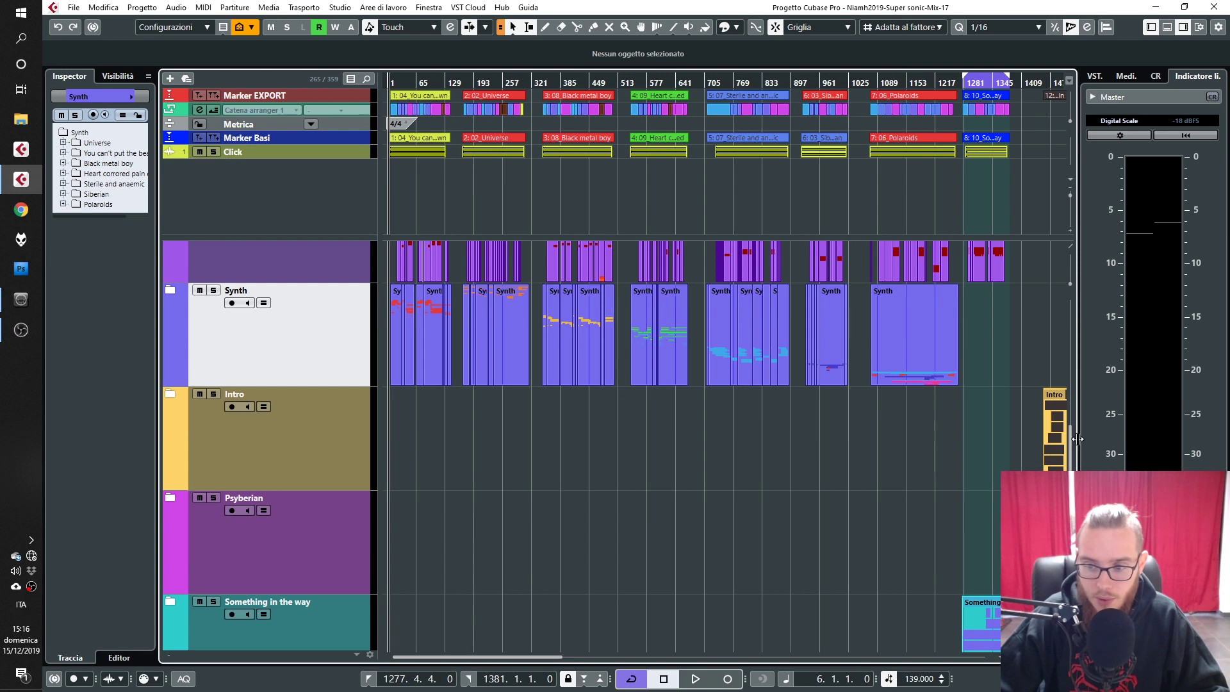
{"action": "scroll", "coordinate": [1069, 440], "scroll_direction": "down", "scroll_amount": 2}
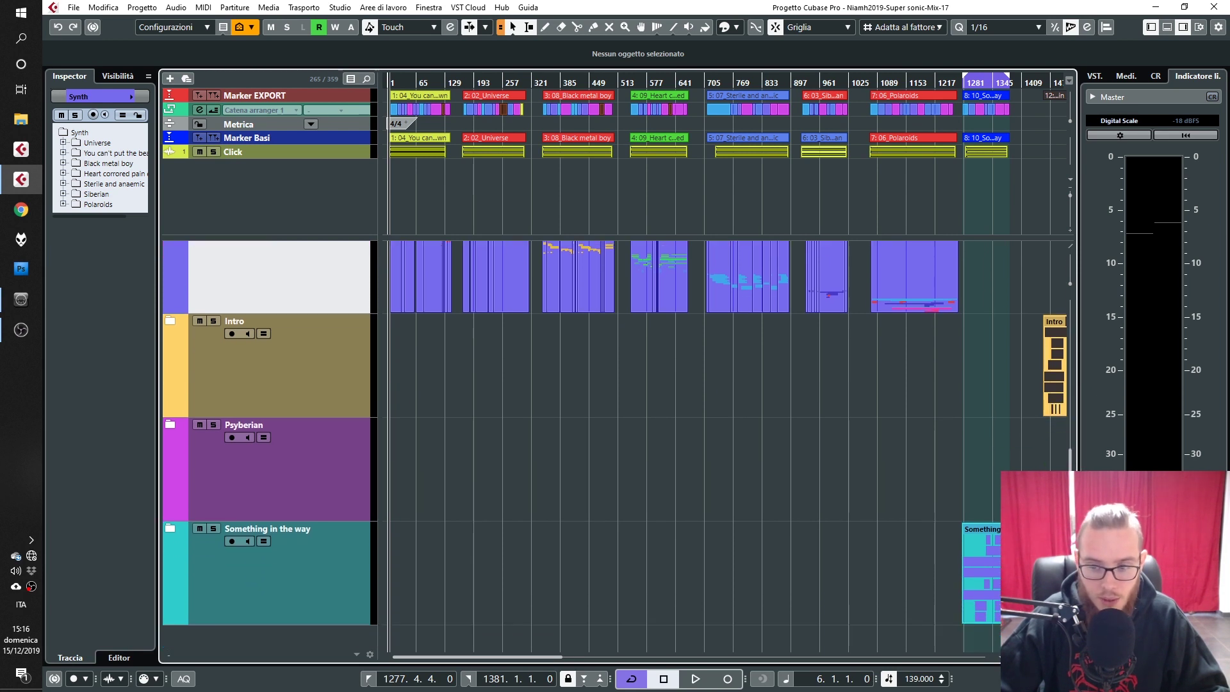
{"action": "left_click", "coordinate": [171, 427]}
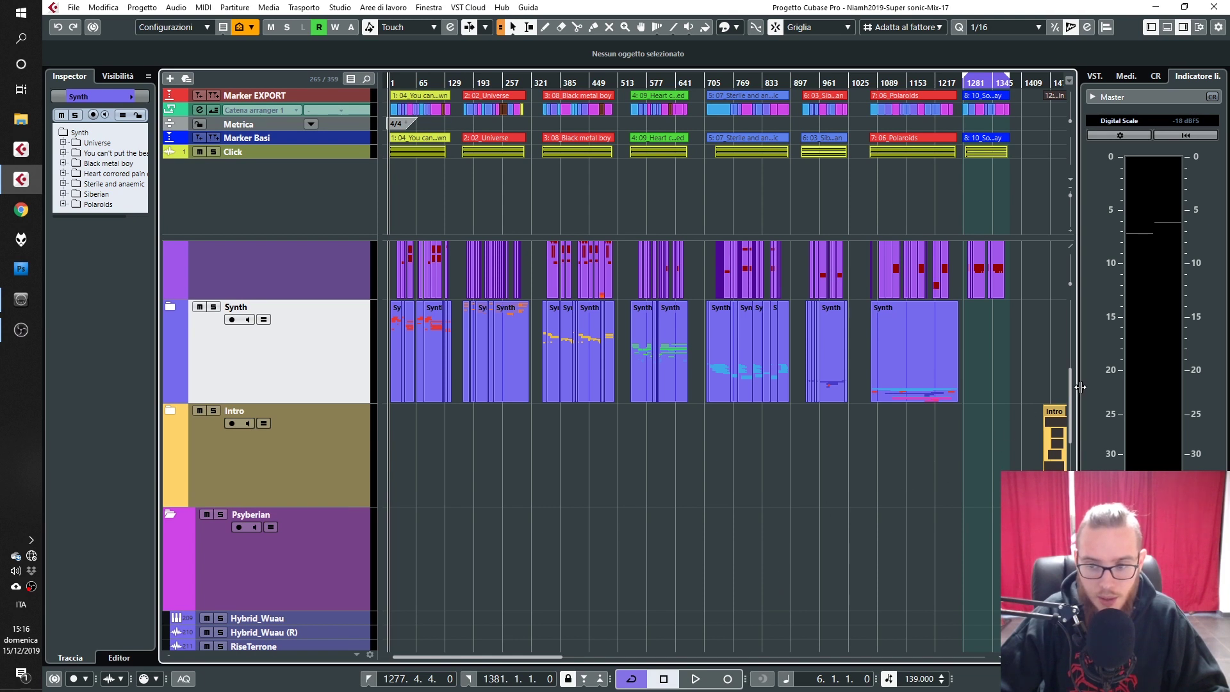
{"action": "scroll", "coordinate": [1068, 387], "scroll_direction": "down", "scroll_amount": 6}
{"action": "left_click_drag", "start_coordinate": [1086, 429], "coordinate": [1085, 458]}
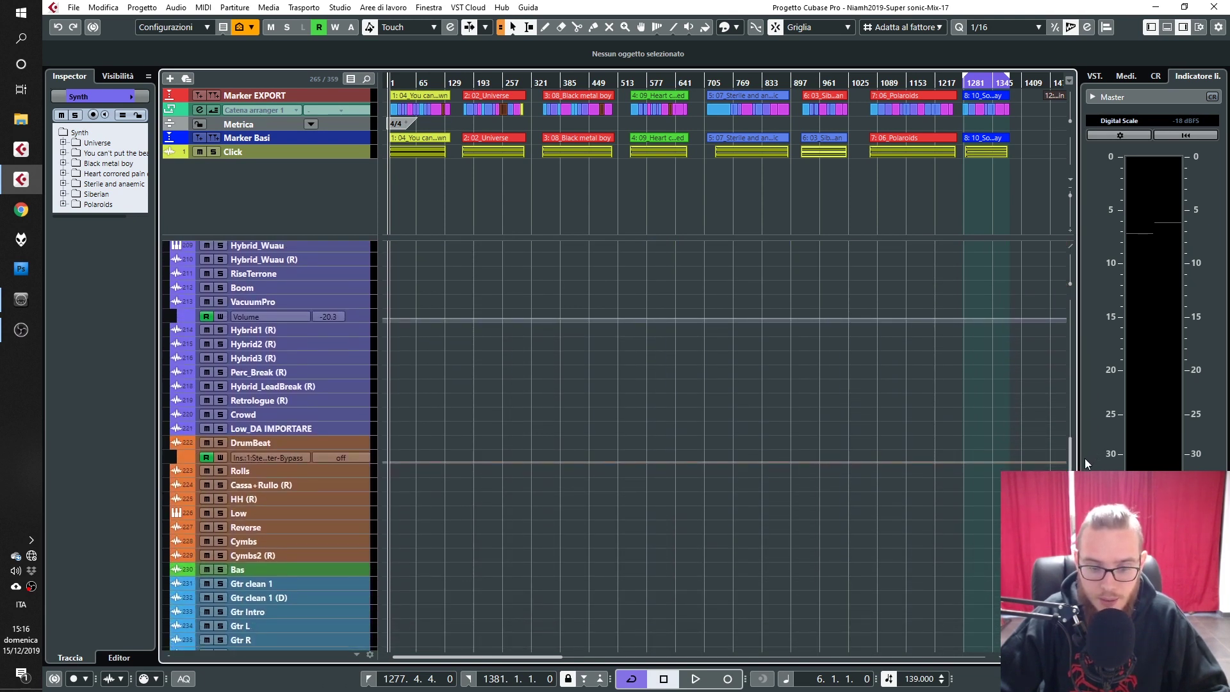
{"action": "left_click_drag", "start_coordinate": [514, 658], "coordinate": [454, 653]}
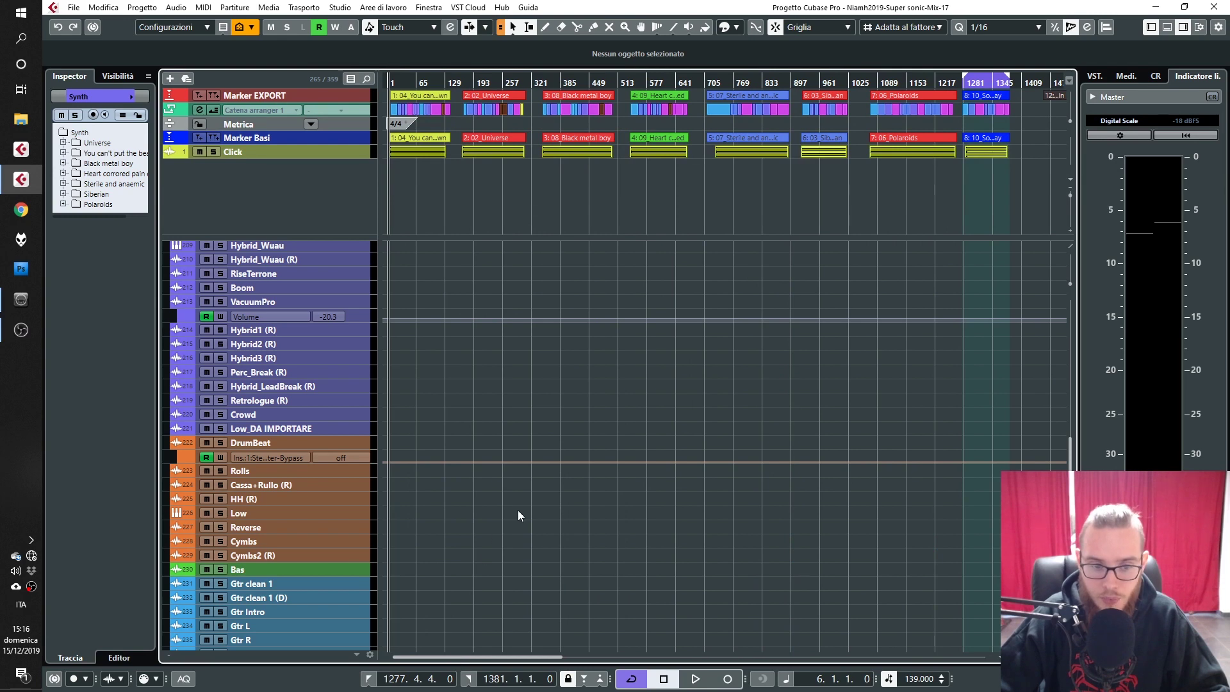
{"action": "scroll", "coordinate": [517, 510], "scroll_direction": "up", "scroll_amount": 10}
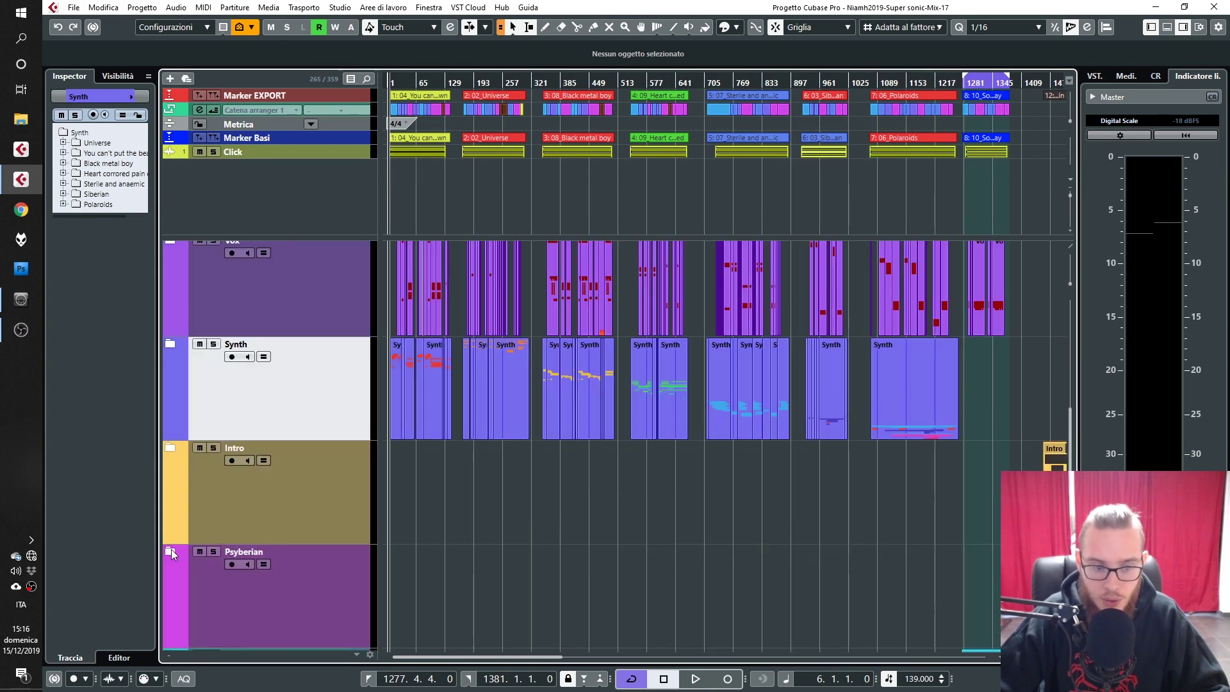
Expand the Something in the way folder, review its drum loop, synth and clean guitar tracks, and collapse it.
{"action": "scroll", "coordinate": [194, 564], "scroll_direction": "down", "scroll_amount": 2}
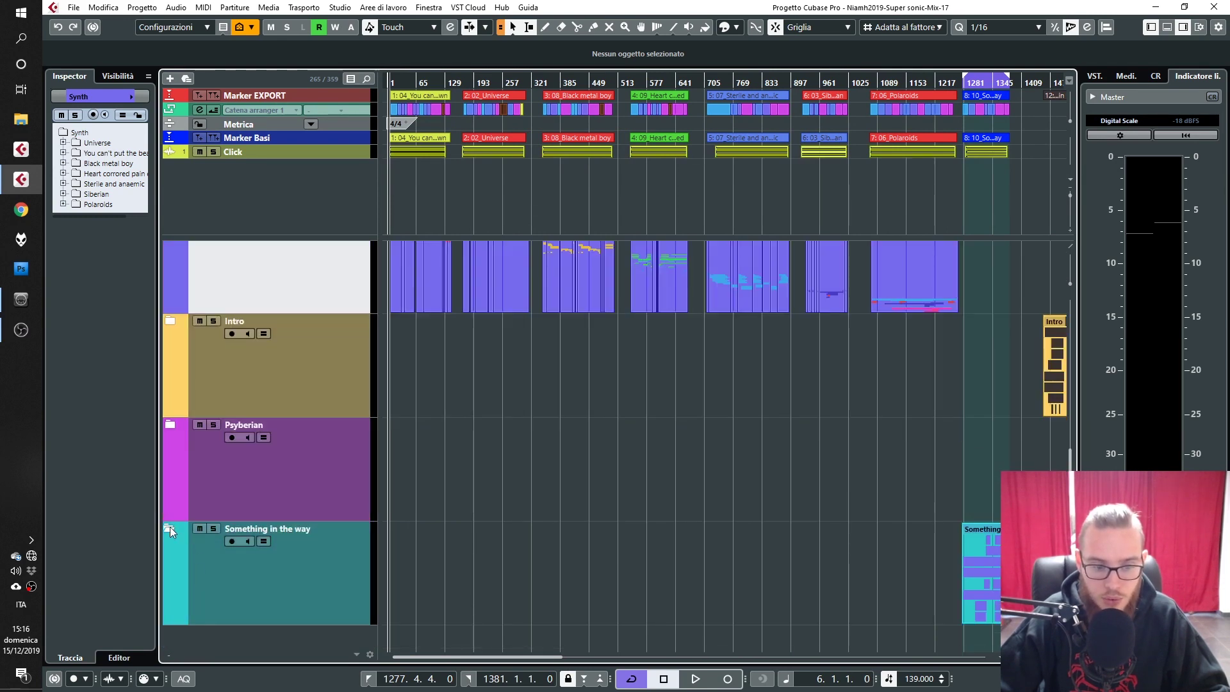
{"action": "left_click", "coordinate": [171, 527]}
{"action": "scroll", "coordinate": [664, 490], "scroll_direction": "down", "scroll_amount": 2}
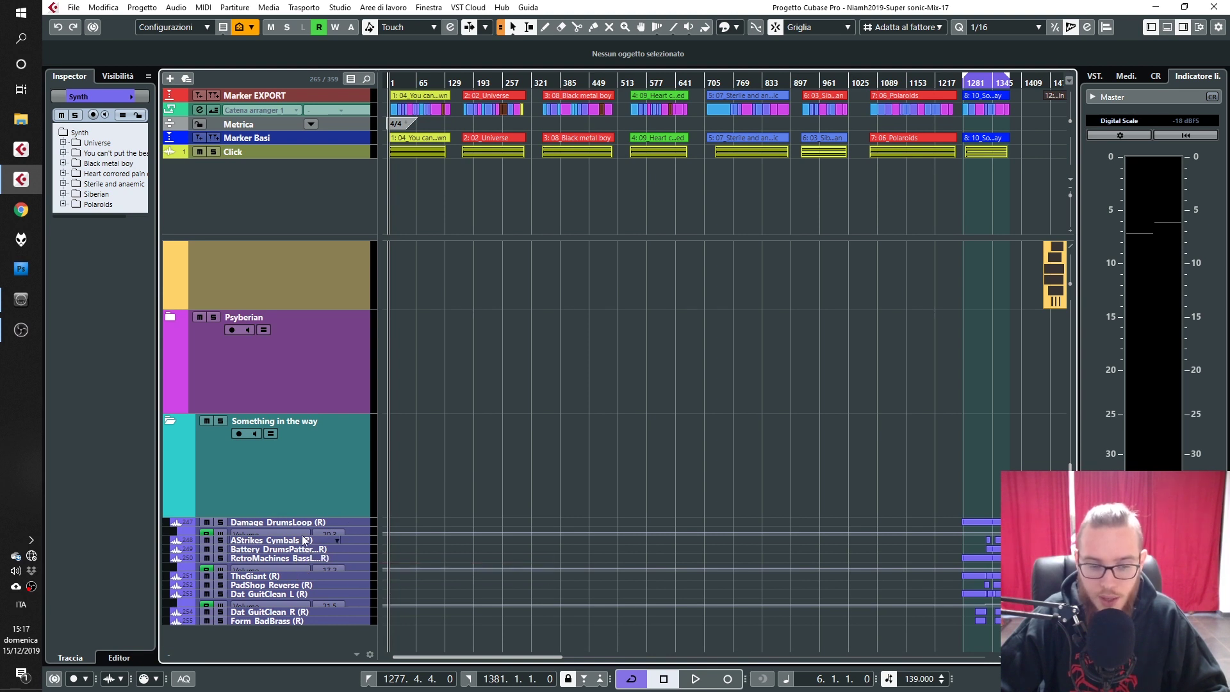
{"action": "left_click", "coordinate": [170, 422]}
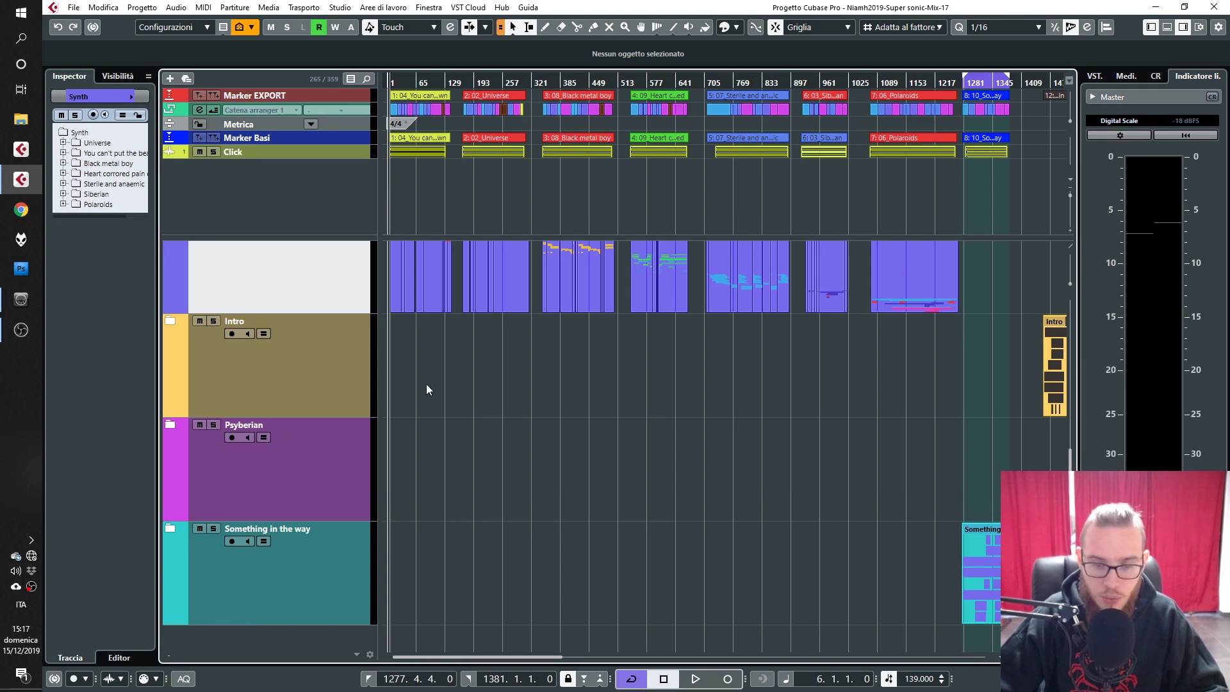
Open the MixConsole, narrow its channel strips, and review the channels from the last synth tracks back to Click and Kick.
{"action": "key", "text": "F3"}
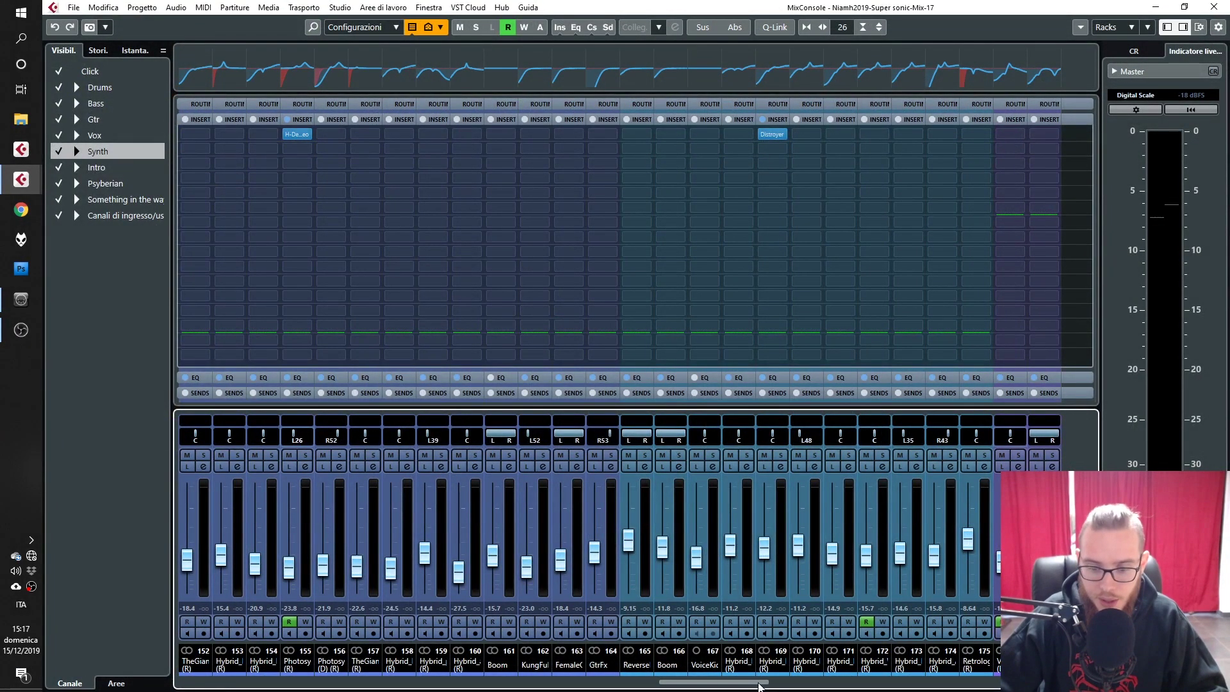
{"action": "left_click_drag", "start_coordinate": [759, 684], "coordinate": [1079, 682]}
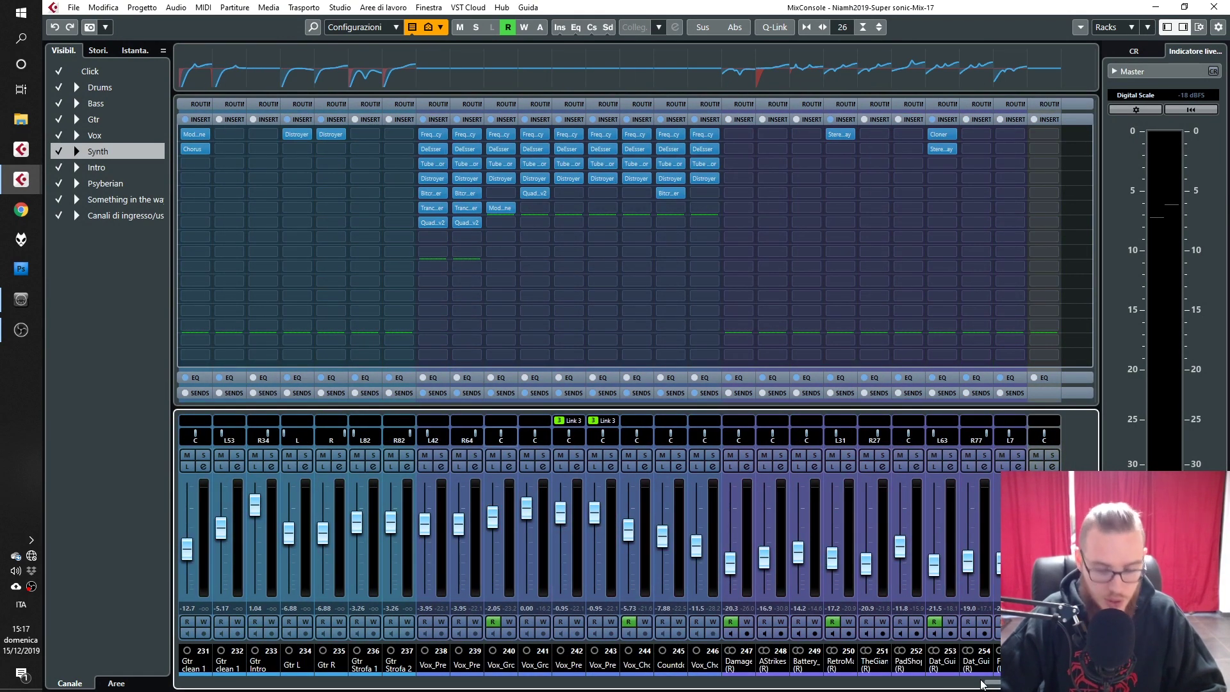
{"action": "key", "text": "g"}
{"action": "key", "text": "g"}
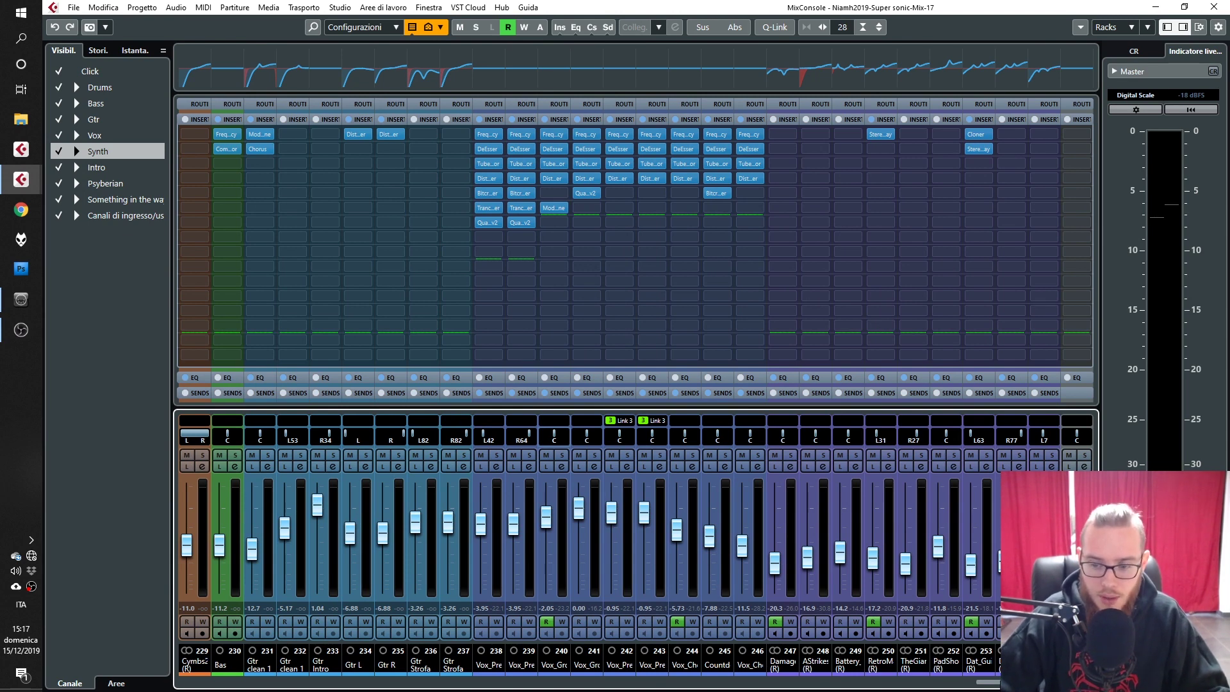
{"action": "scroll", "coordinate": [692, 660], "scroll_direction": "left", "scroll_amount": 10}
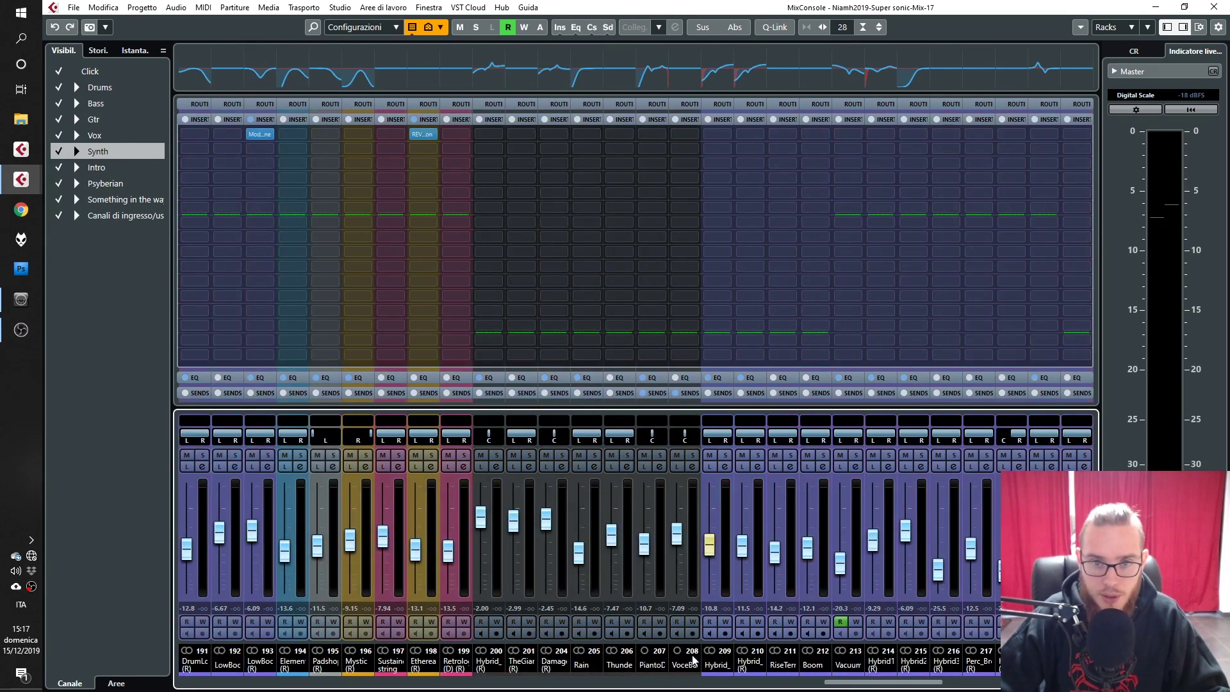
{"action": "scroll", "coordinate": [693, 660], "scroll_direction": "left", "scroll_amount": 15}
{"action": "scroll", "coordinate": [253, 642], "scroll_direction": "left", "scroll_amount": 20}
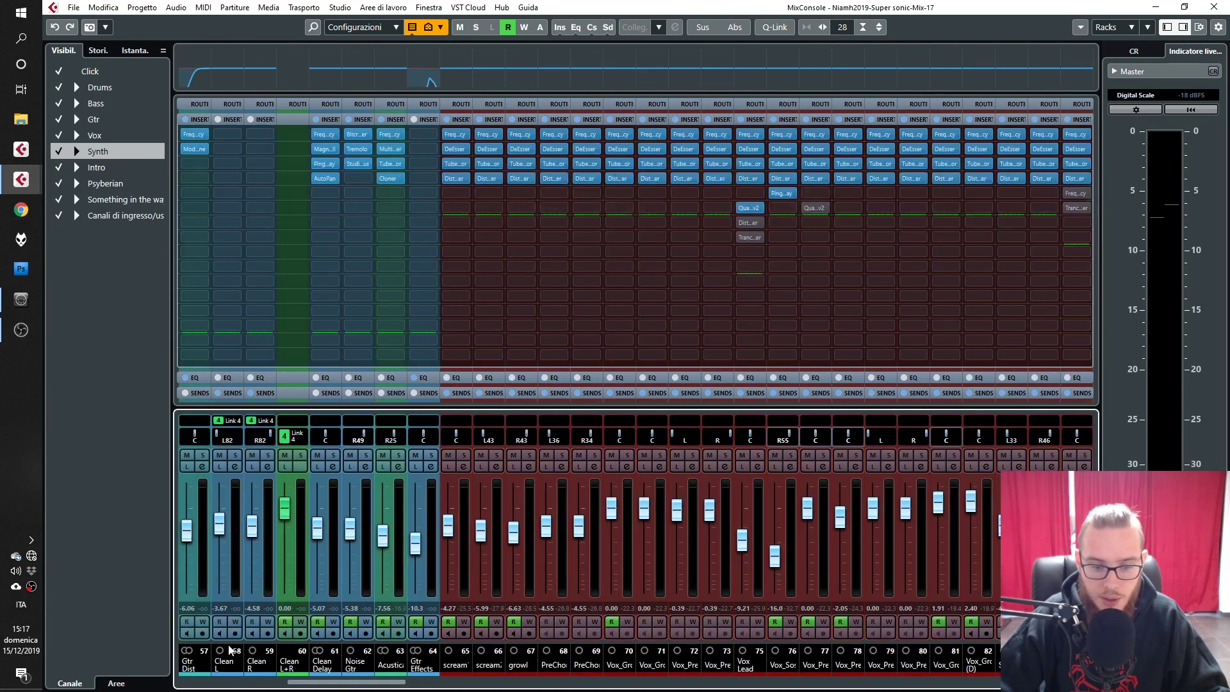
{"action": "scroll", "coordinate": [196, 659], "scroll_direction": "left", "scroll_amount": 2}
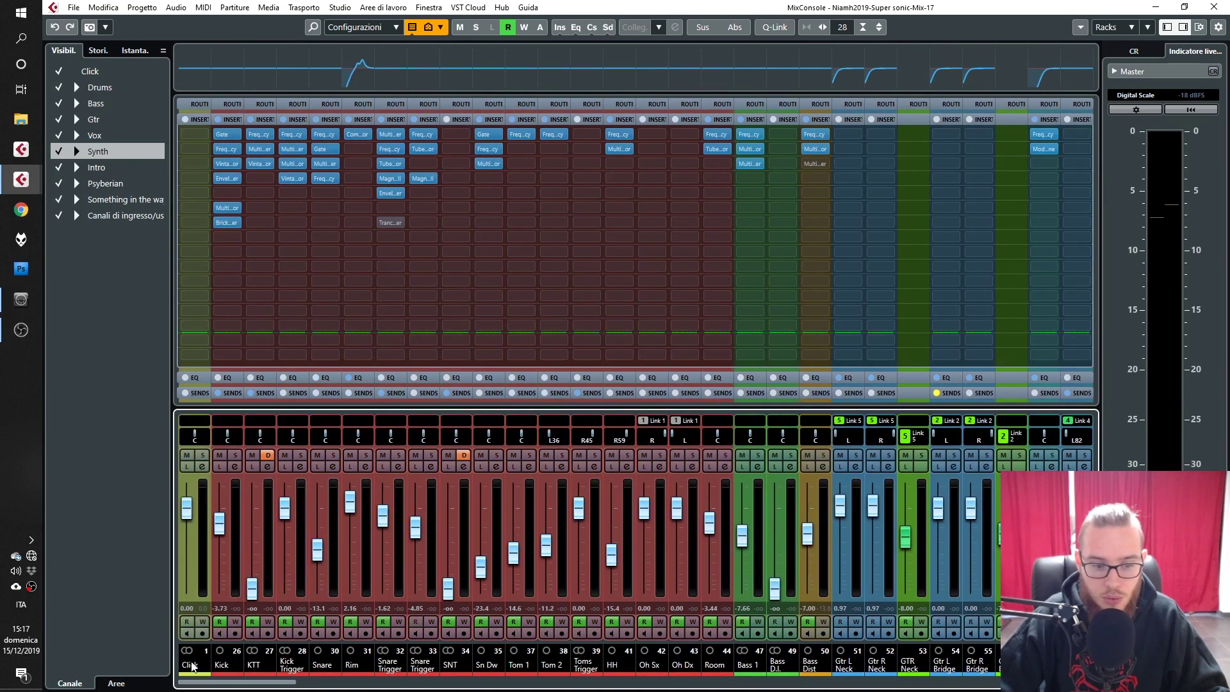
Show the routing rack to examine channel output assignments, then review the group and effect channels in MixConsole 2 and close both mixers.
{"action": "left_click", "coordinate": [357, 105]}
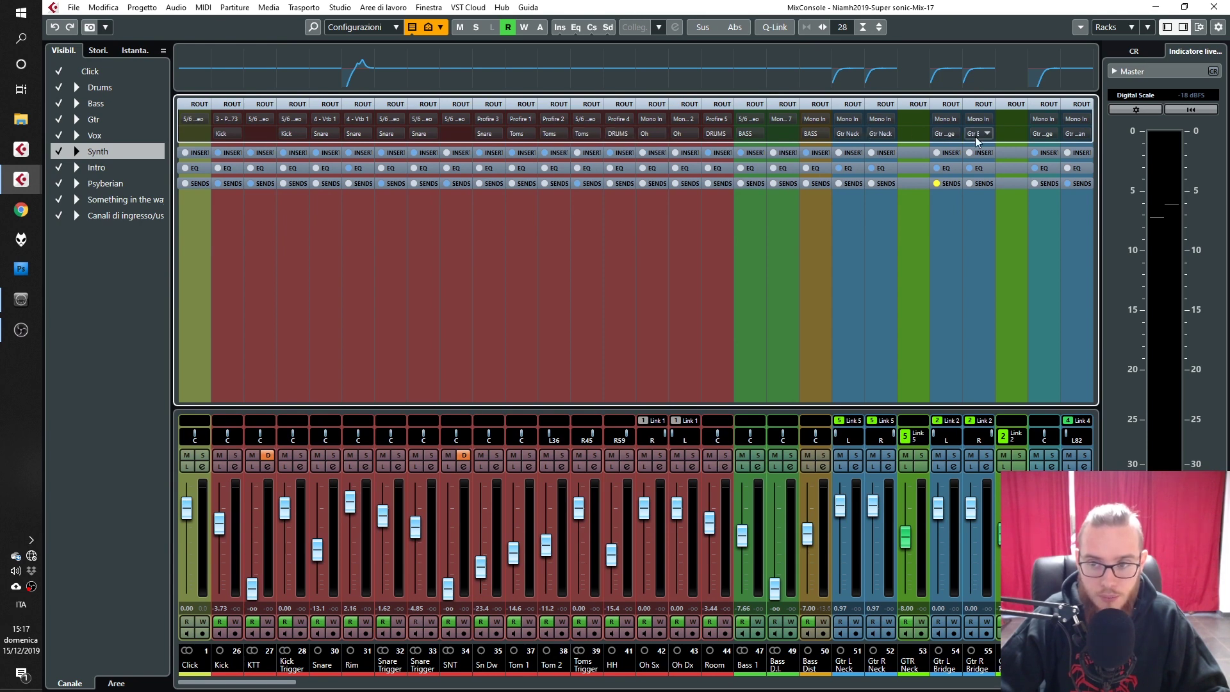
{"action": "left_click_drag", "start_coordinate": [261, 687], "coordinate": [545, 675]}
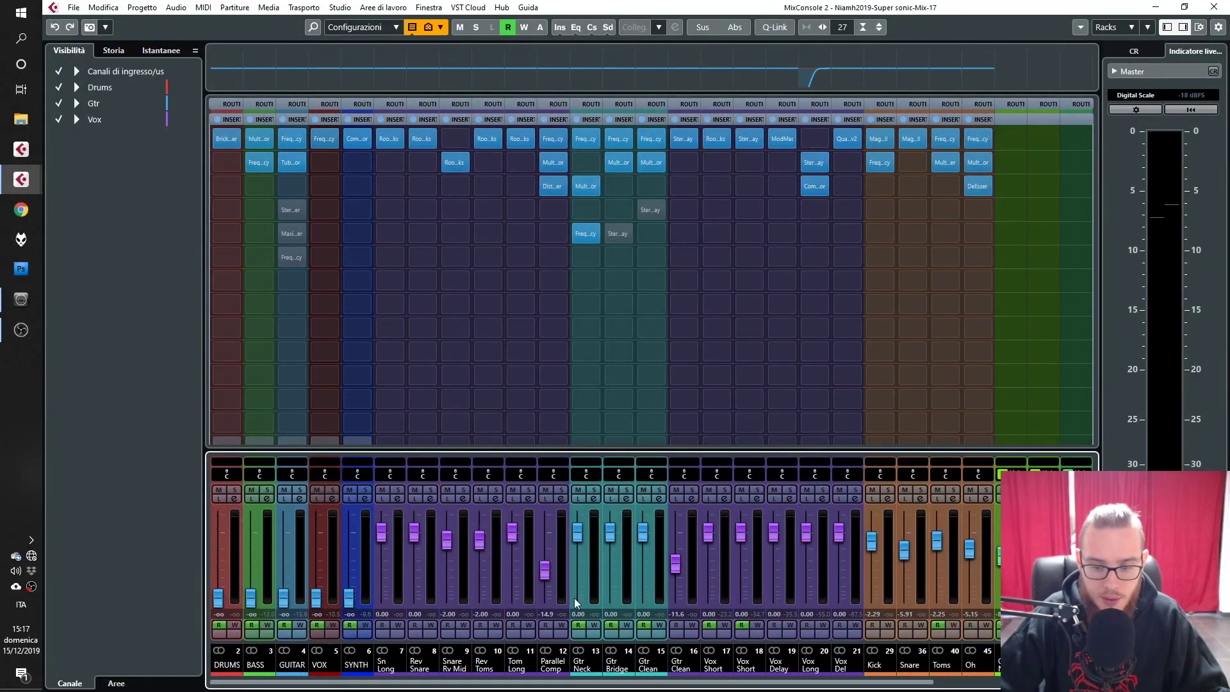
{"action": "left_click_drag", "start_coordinate": [629, 686], "coordinate": [574, 677]}
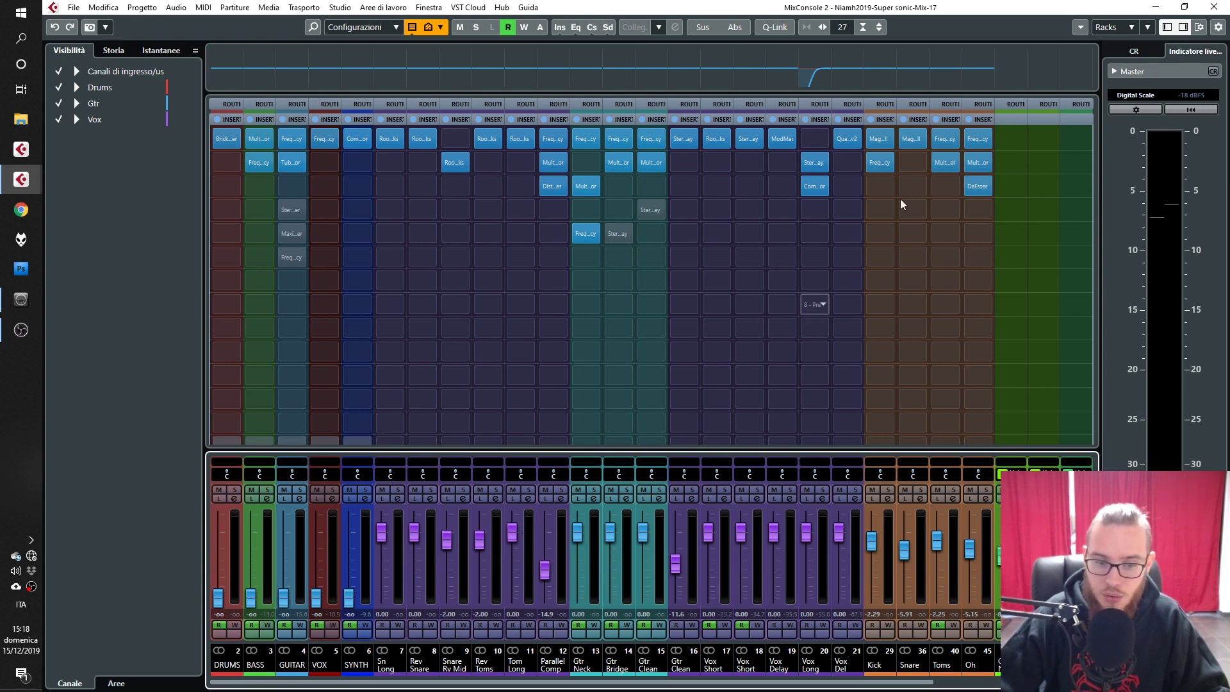
{"action": "left_click", "coordinate": [1213, 7]}
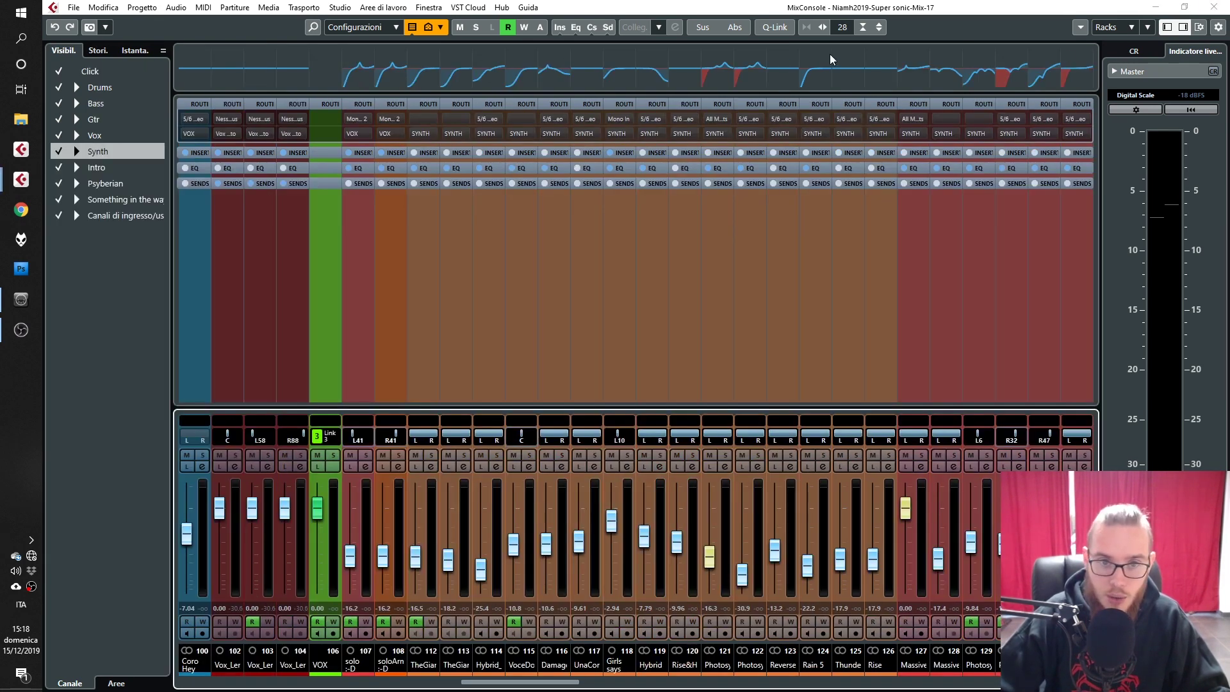
{"action": "left_click", "coordinate": [1213, 7]}
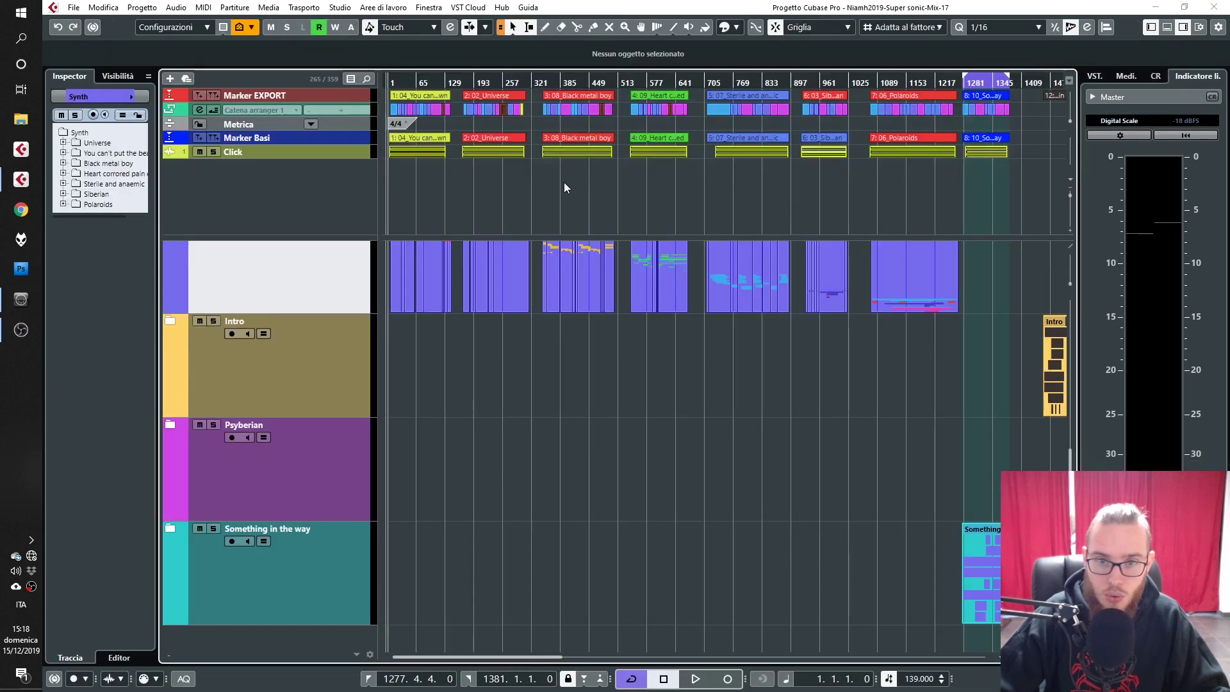
Place the playhead at bar 397, reopen MixConsole 2 to review the routing of its group, effect and link channels, and close it.
{"action": "left_click", "coordinate": [565, 78]}
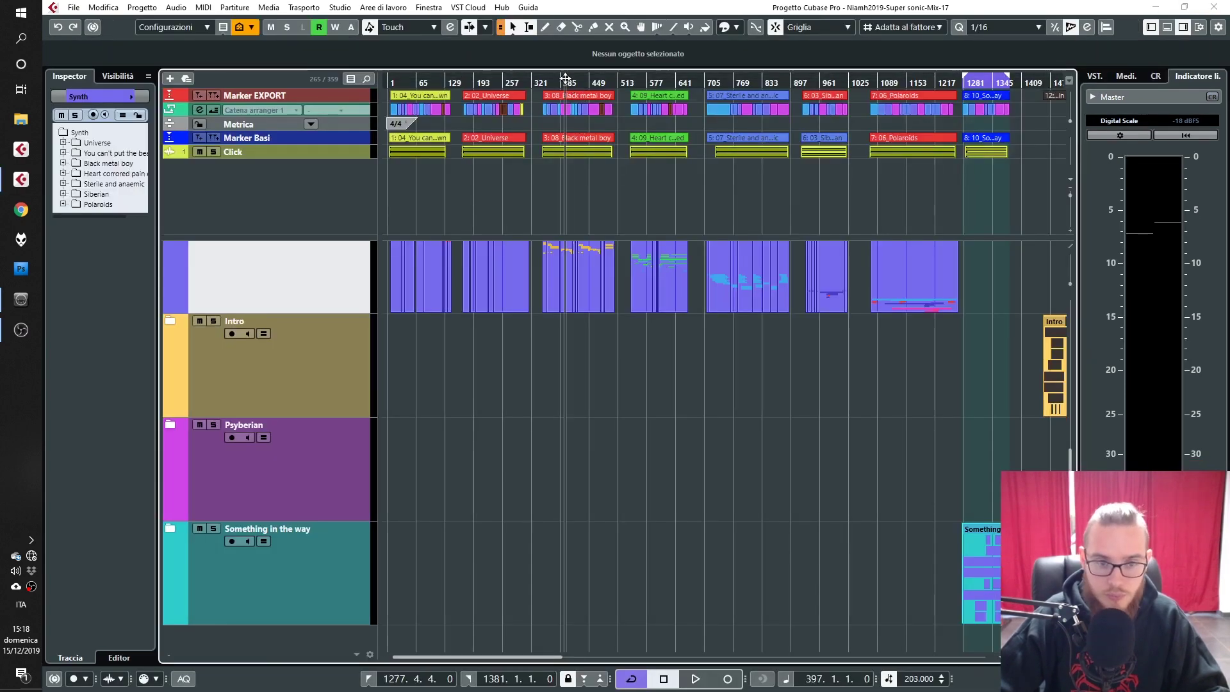
{"action": "key", "text": "F3"}
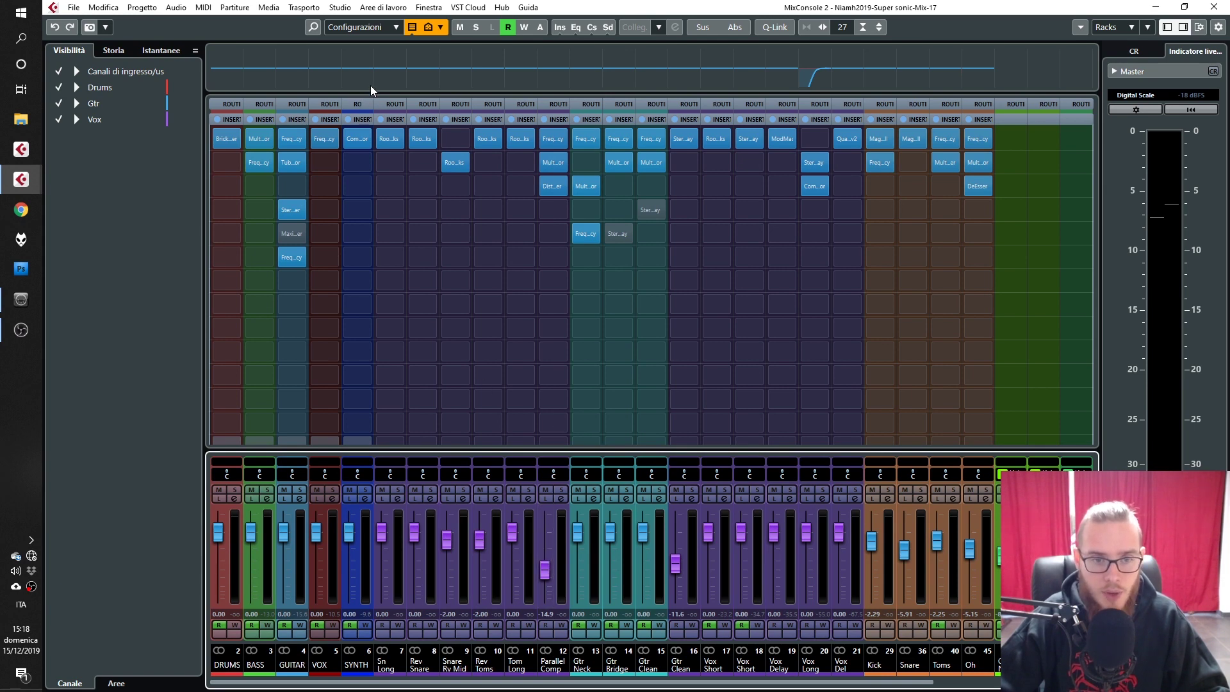
{"action": "left_click", "coordinate": [392, 104]}
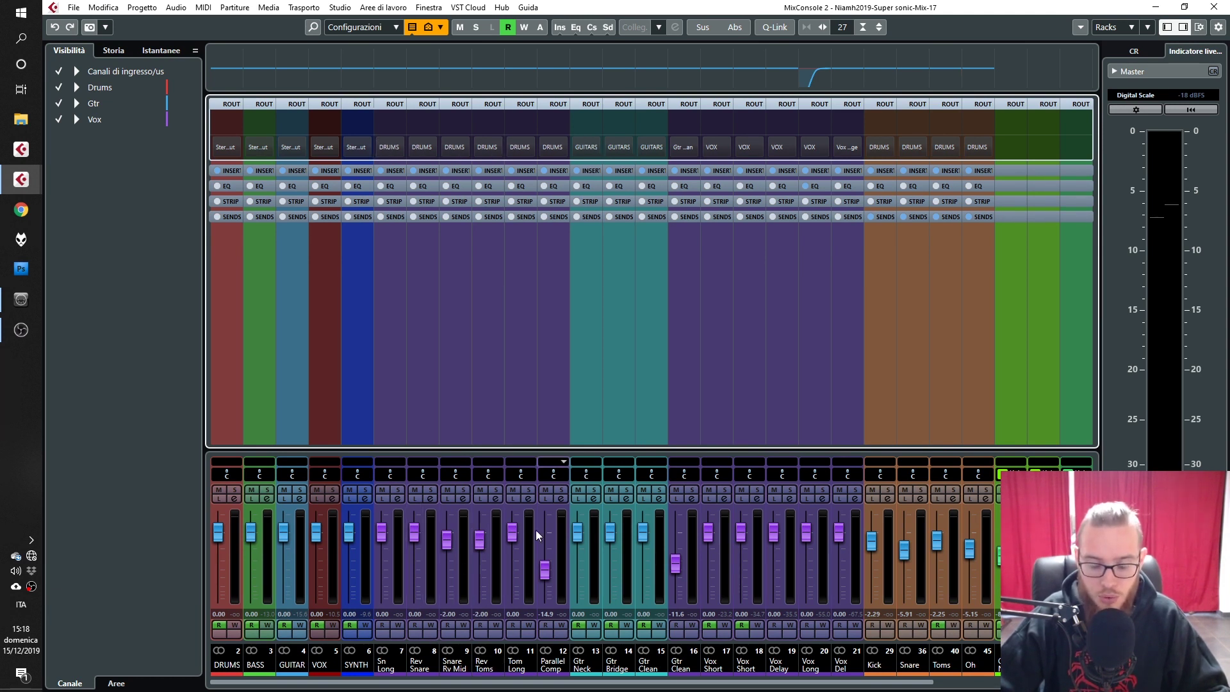
{"action": "left_click", "coordinate": [544, 685]}
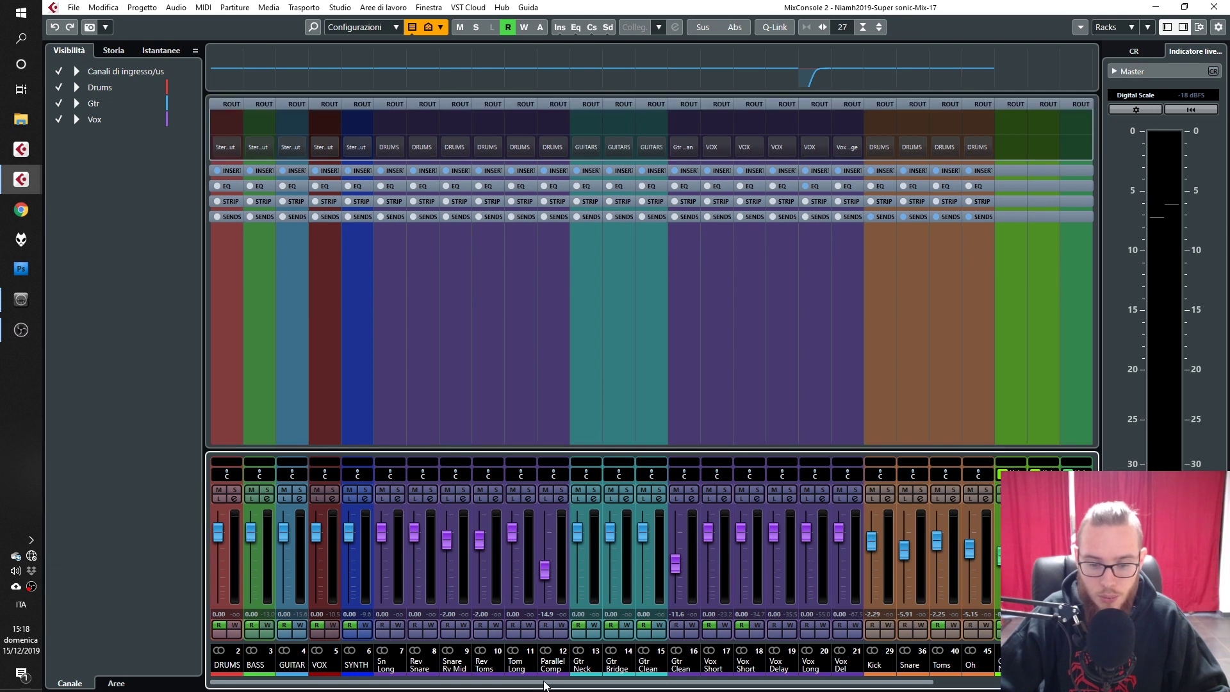
{"action": "left_click_drag", "start_coordinate": [544, 686], "coordinate": [604, 684]}
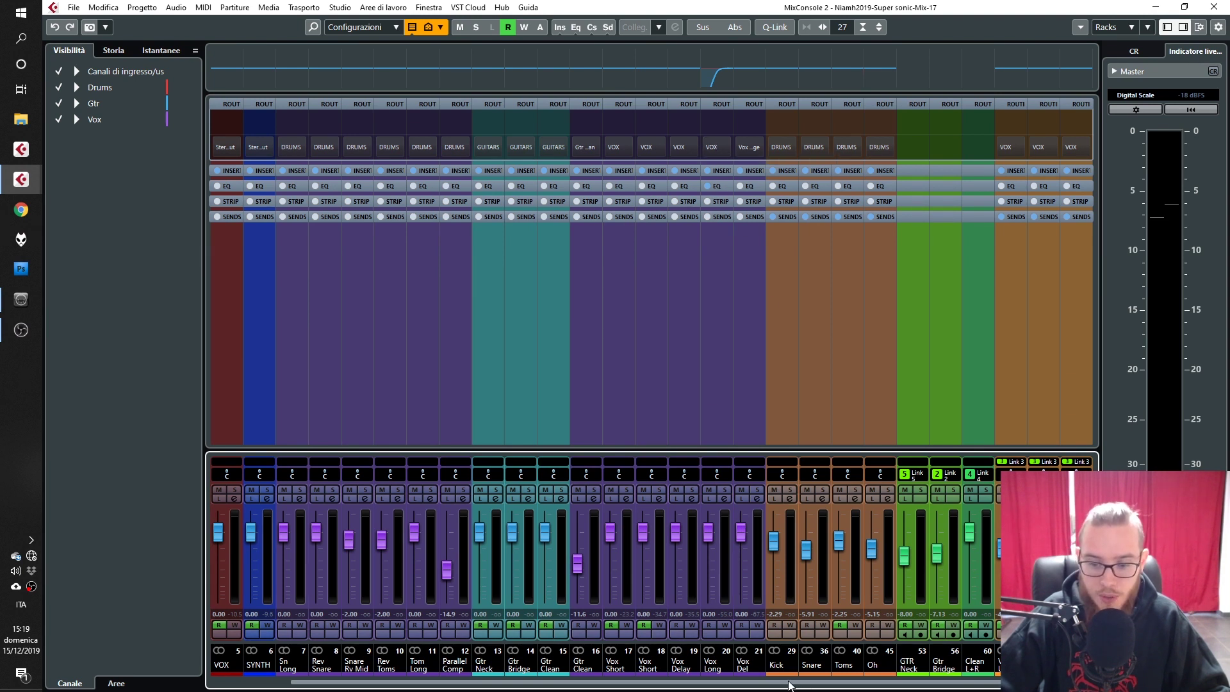
{"action": "scroll", "coordinate": [788, 685], "scroll_direction": "right", "scroll_amount": 3}
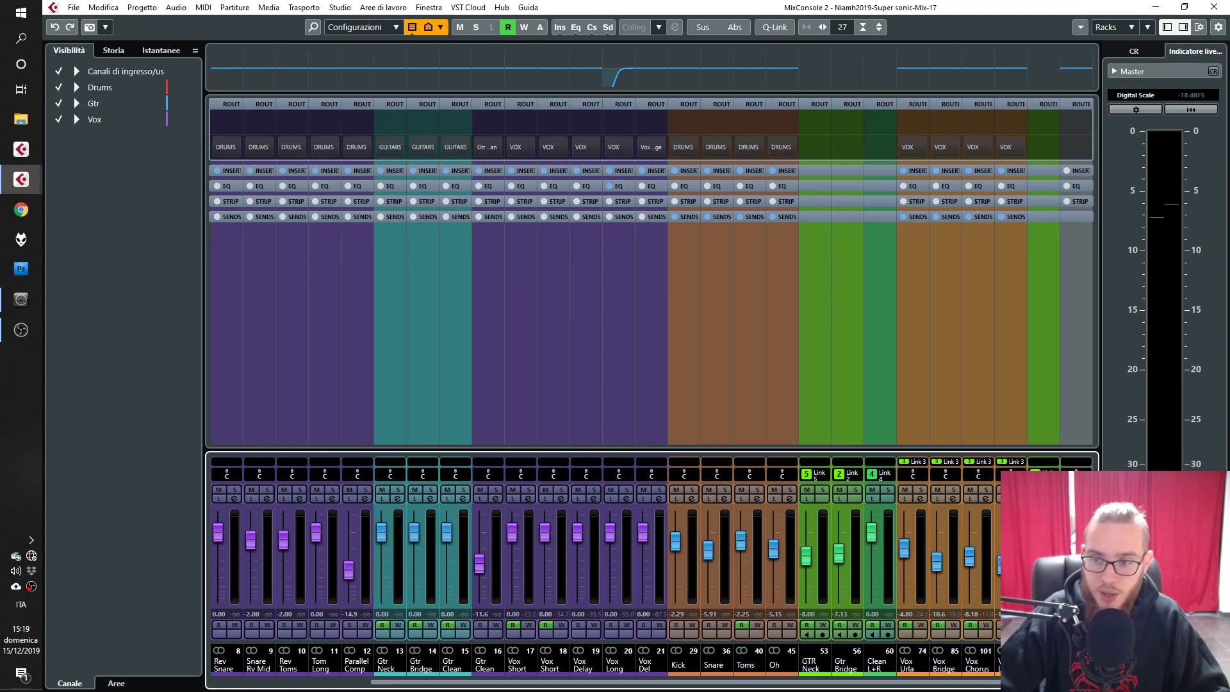
{"action": "left_click", "coordinate": [1213, 7]}
Set up a multi-channel audio mixdown export that adds the DRUMS, BASS, GUITARS and SYNTH groups and uses cycle markers as the range.
{"action": "key", "text": "ctrl+shift+e"}
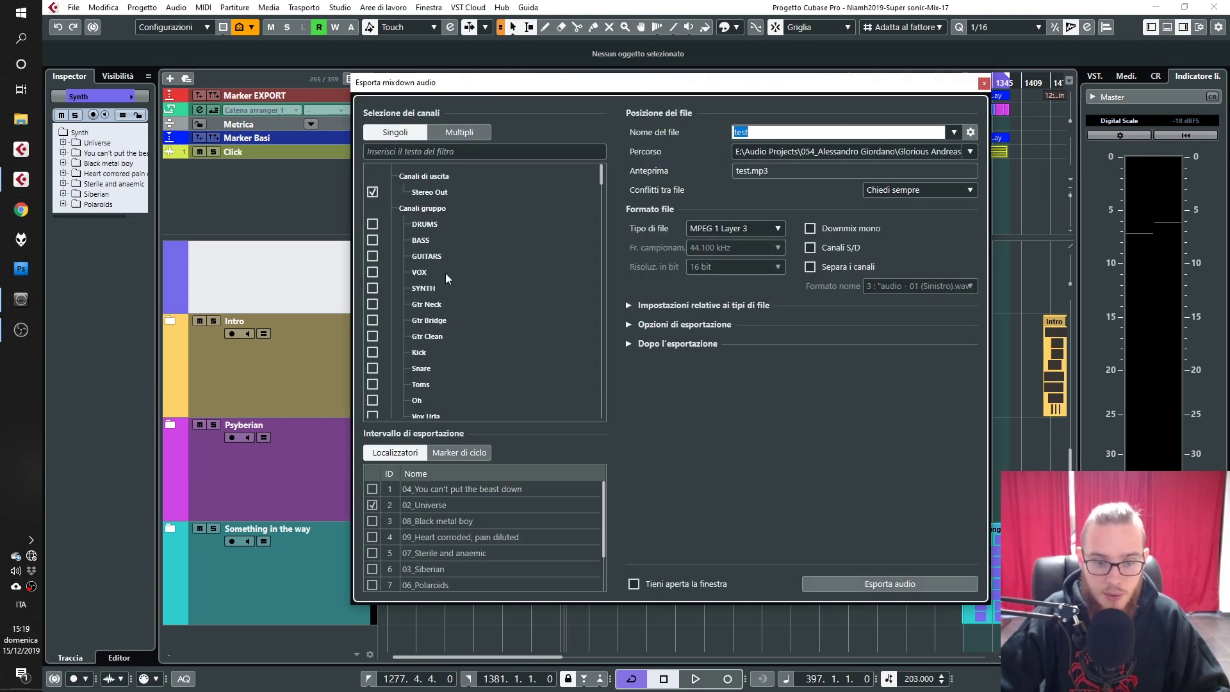
{"action": "left_click", "coordinate": [474, 132]}
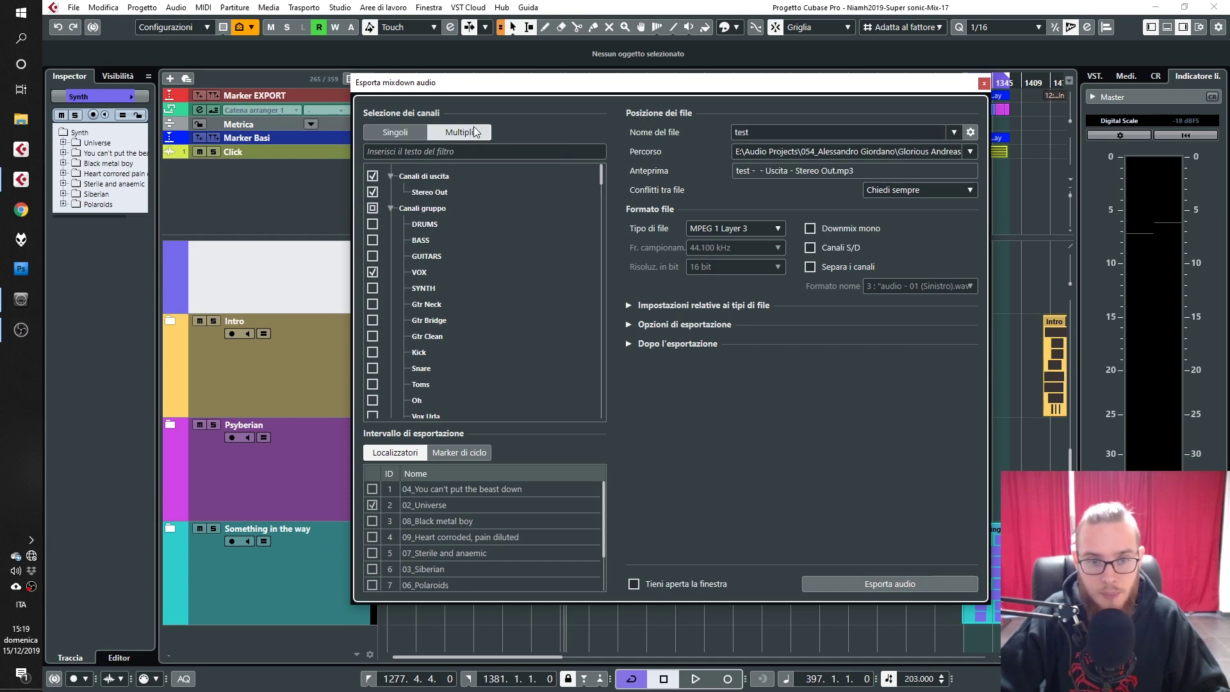
{"action": "left_click", "coordinate": [375, 225]}
{"action": "left_click", "coordinate": [375, 237]}
{"action": "left_click", "coordinate": [373, 256]}
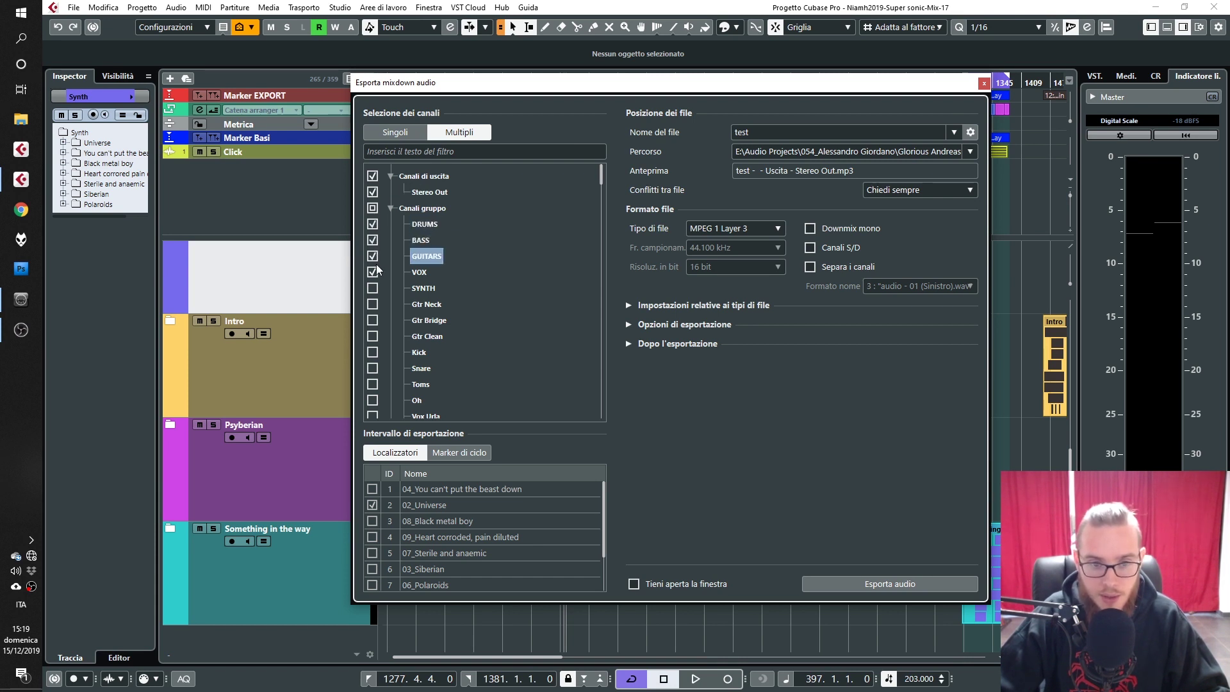
{"action": "left_click", "coordinate": [373, 288]}
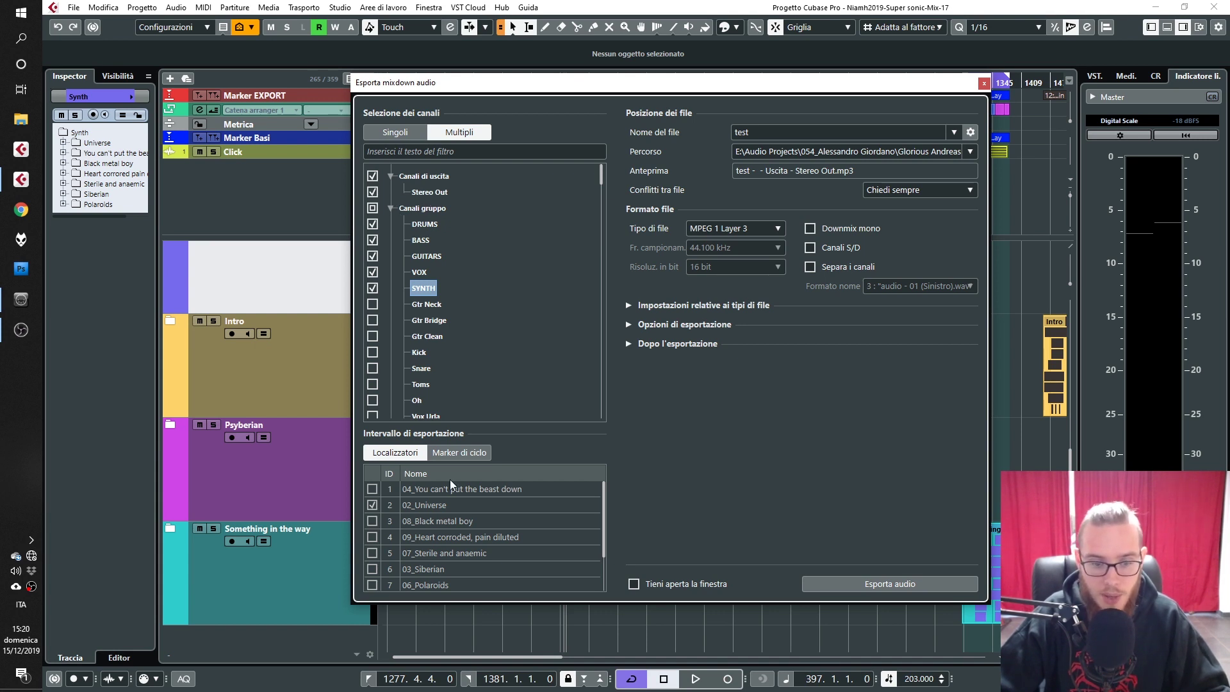
{"action": "left_click", "coordinate": [452, 459]}
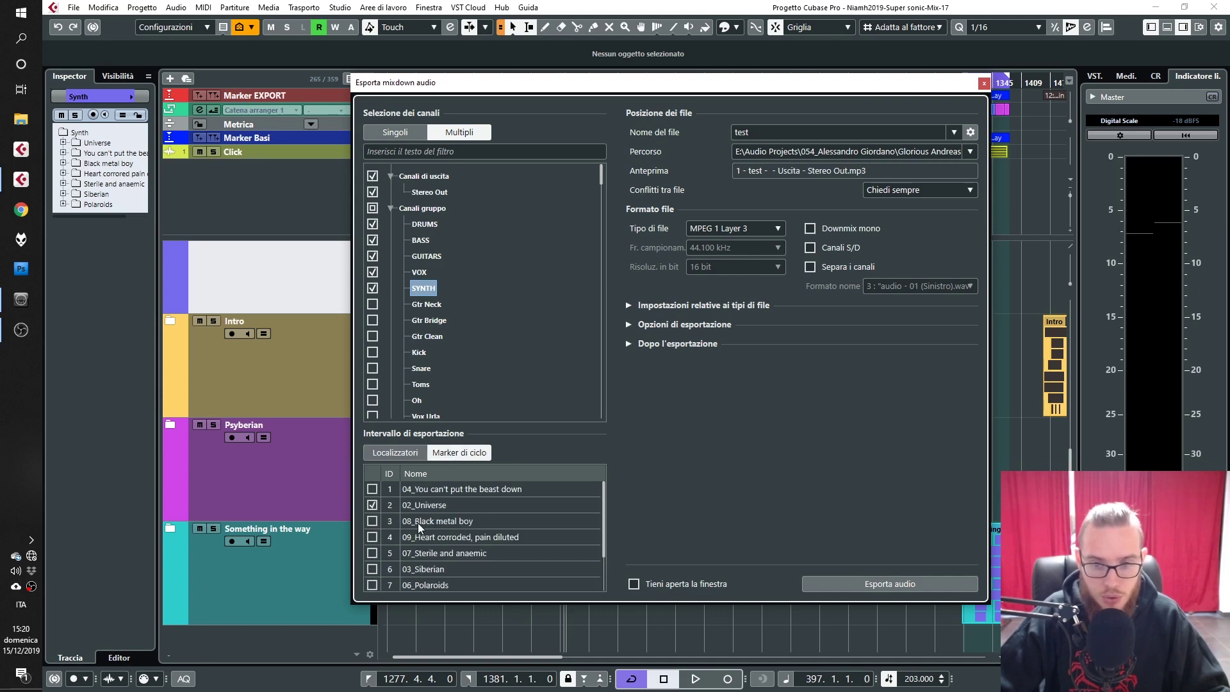
Set the mixdown format to Wave at 44.100 kHz and 24 bit, close the export dialog without exporting, and return to the Drums folder.
{"action": "left_click", "coordinate": [721, 228]}
{"action": "left_click", "coordinate": [722, 244]}
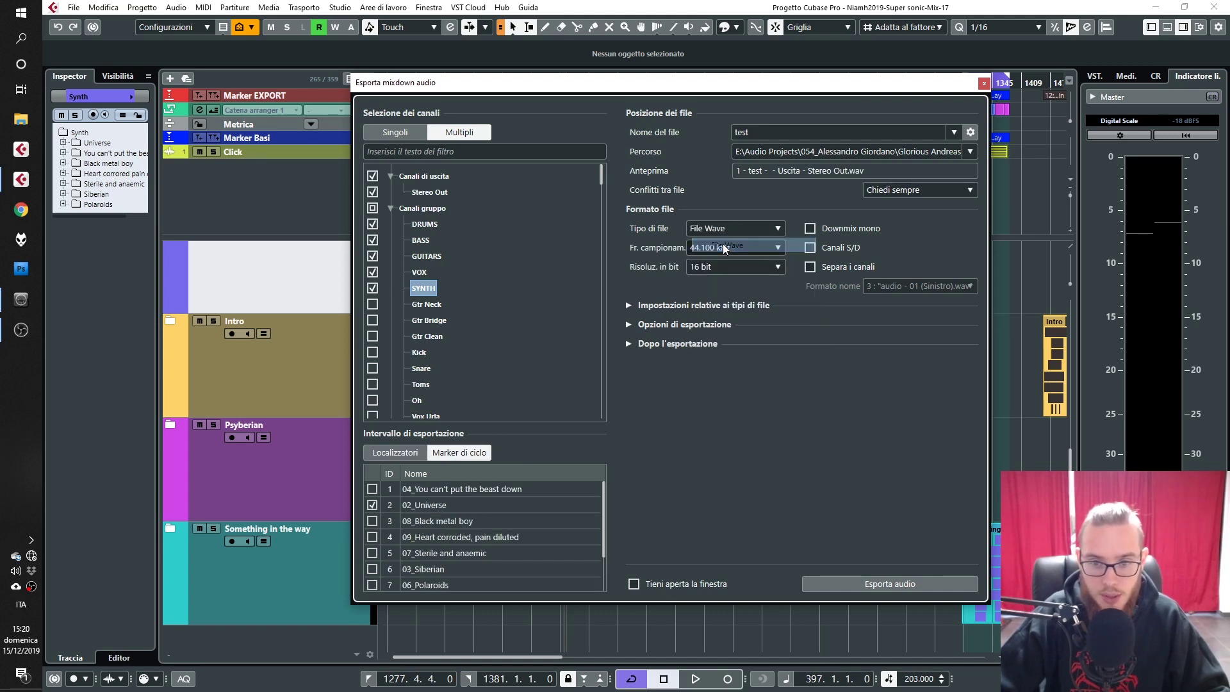
{"action": "left_click", "coordinate": [722, 247]}
{"action": "left_click", "coordinate": [734, 342]}
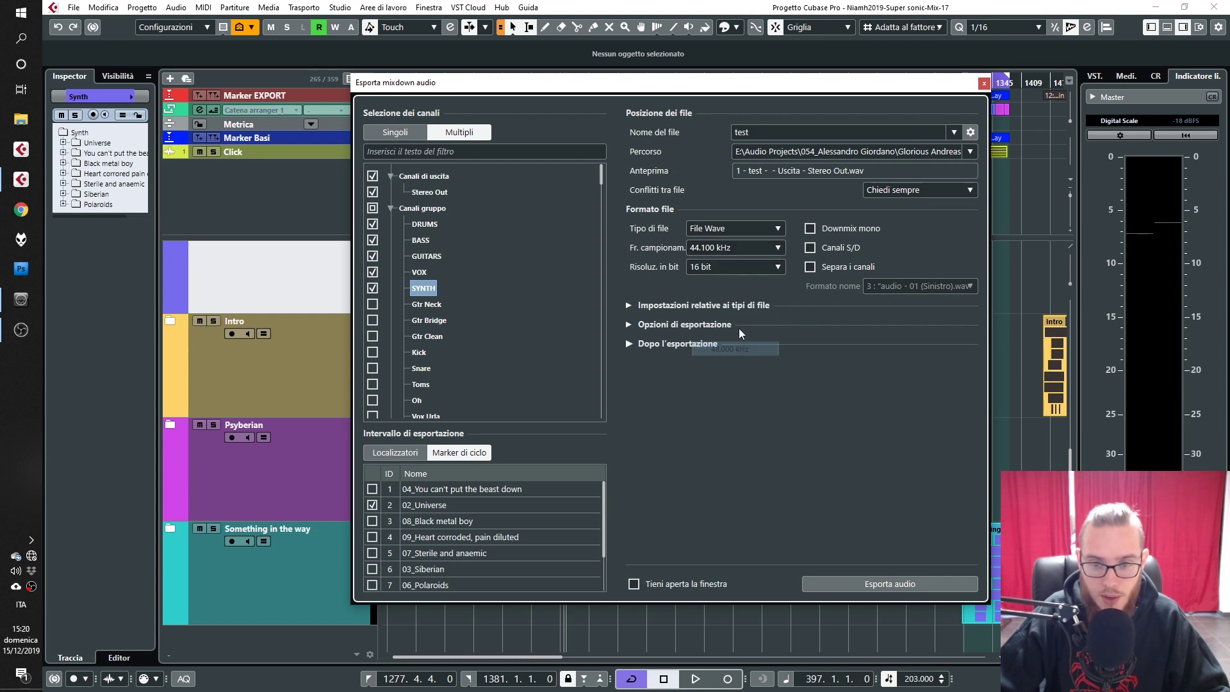
{"action": "left_click", "coordinate": [721, 271]}
{"action": "left_click", "coordinate": [736, 313]}
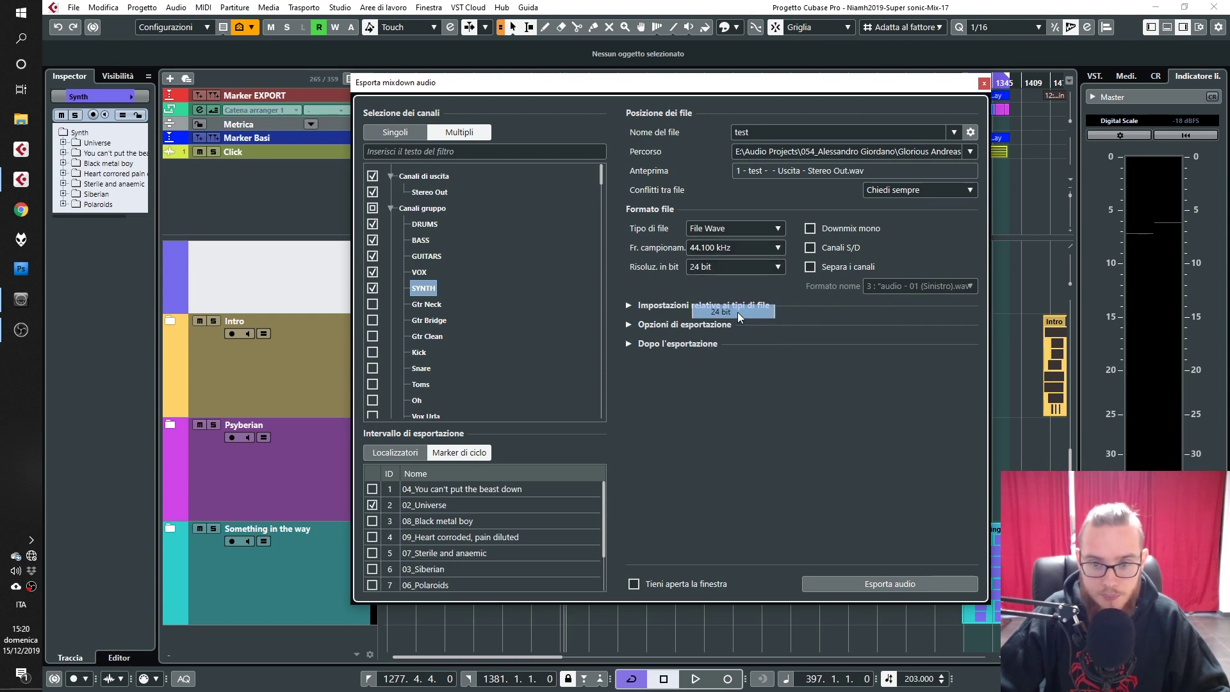
{"action": "left_click", "coordinate": [708, 250]}
{"action": "left_click", "coordinate": [735, 350]}
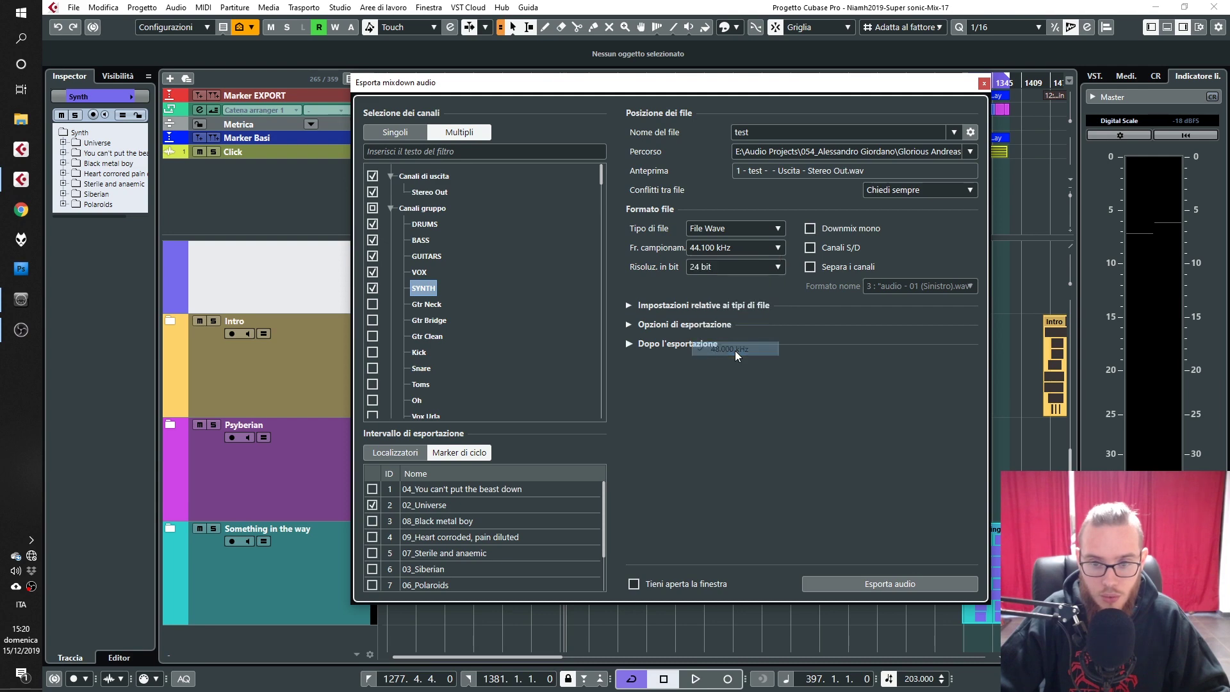
{"action": "left_click", "coordinate": [983, 83]}
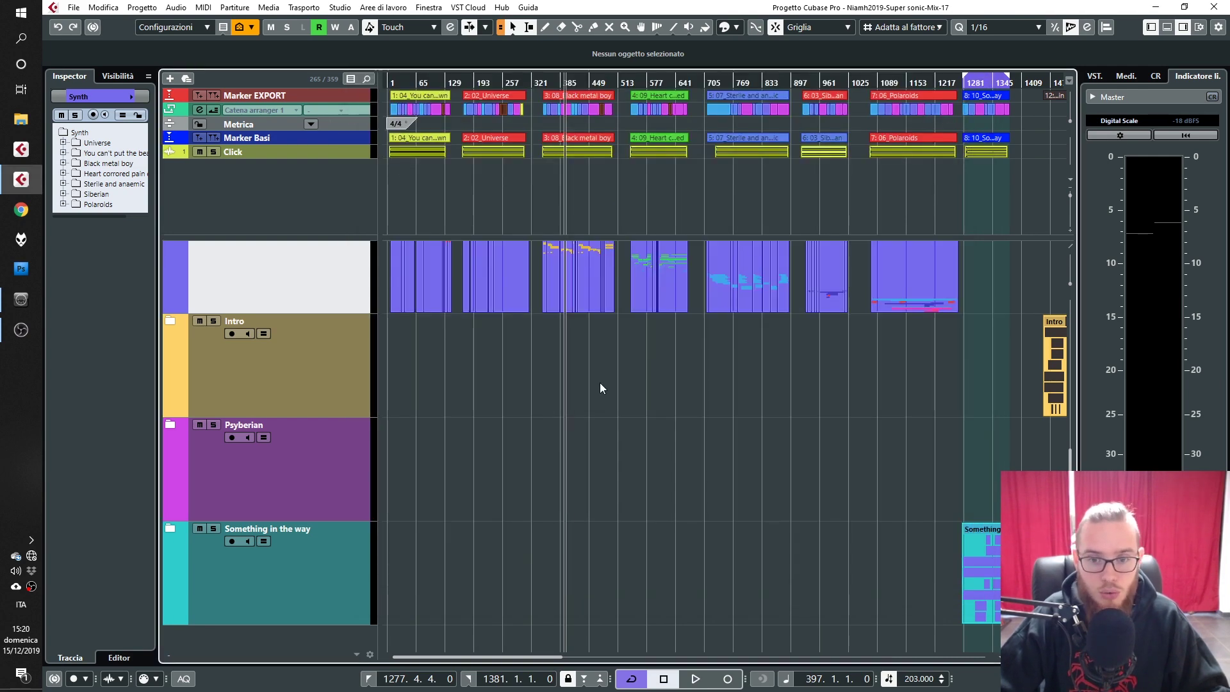
{"action": "scroll", "coordinate": [566, 404], "scroll_direction": "up", "scroll_amount": 5}
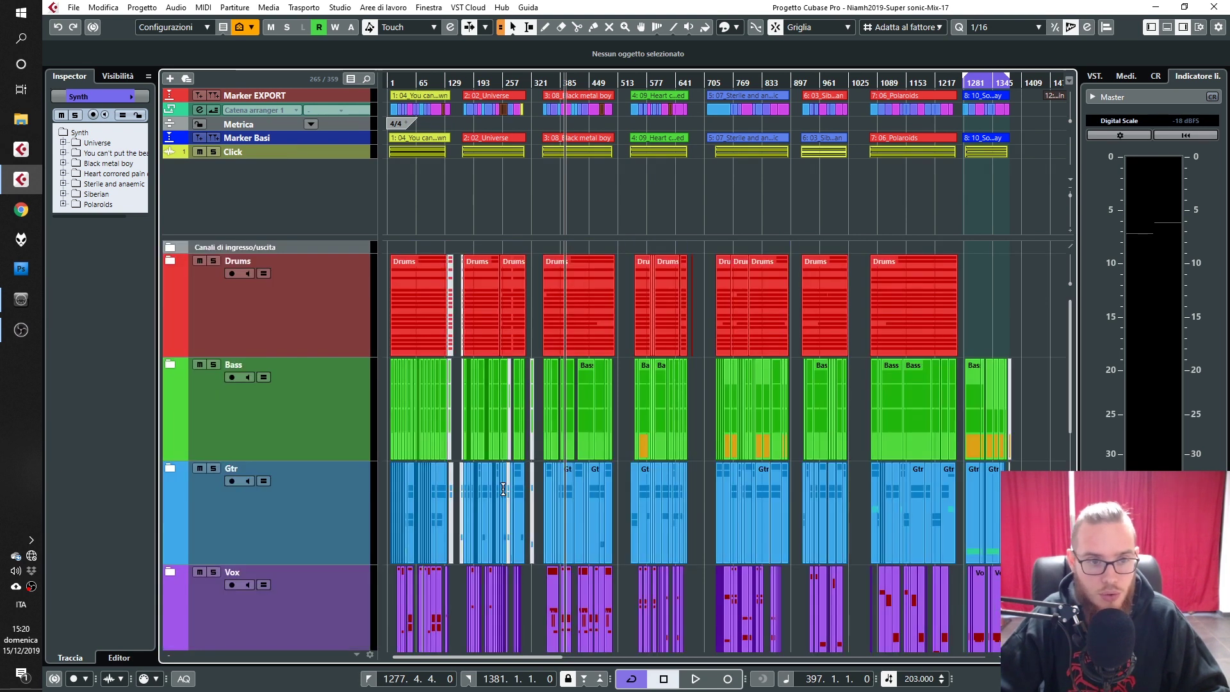